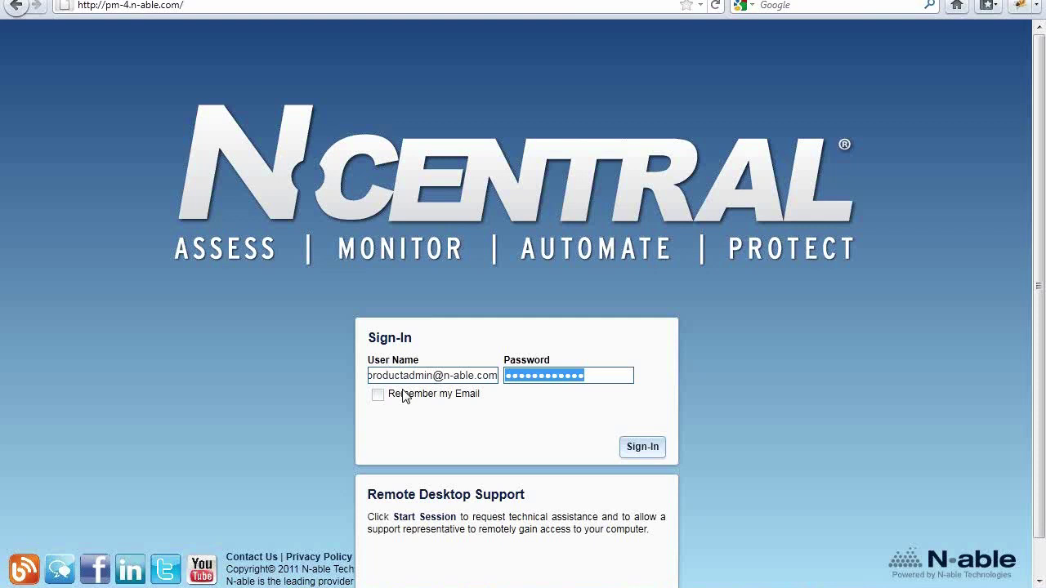
# Sign in to the N-central web console with the entered user name and password
pyautogui.click(631, 446)
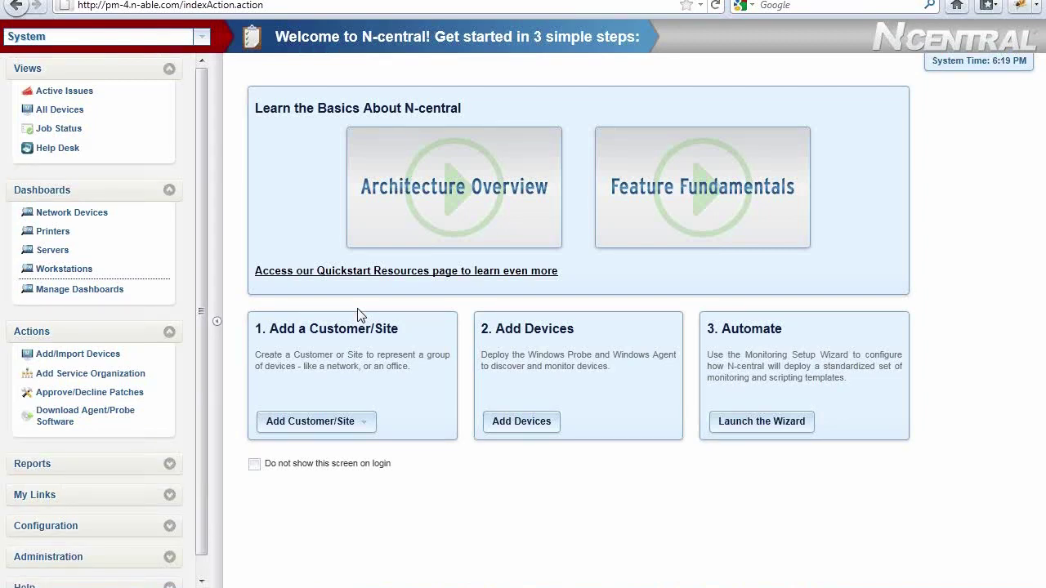
# Switch the scope through Demo SO to Demo Customer 1 and list all its devices
pyautogui.click(202, 41)
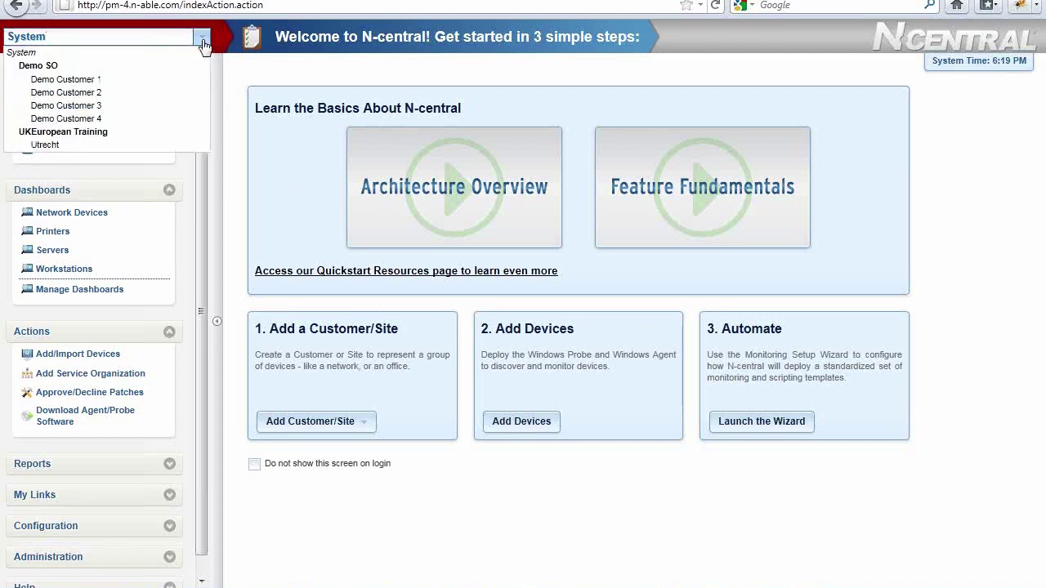
pyautogui.click(185, 67)
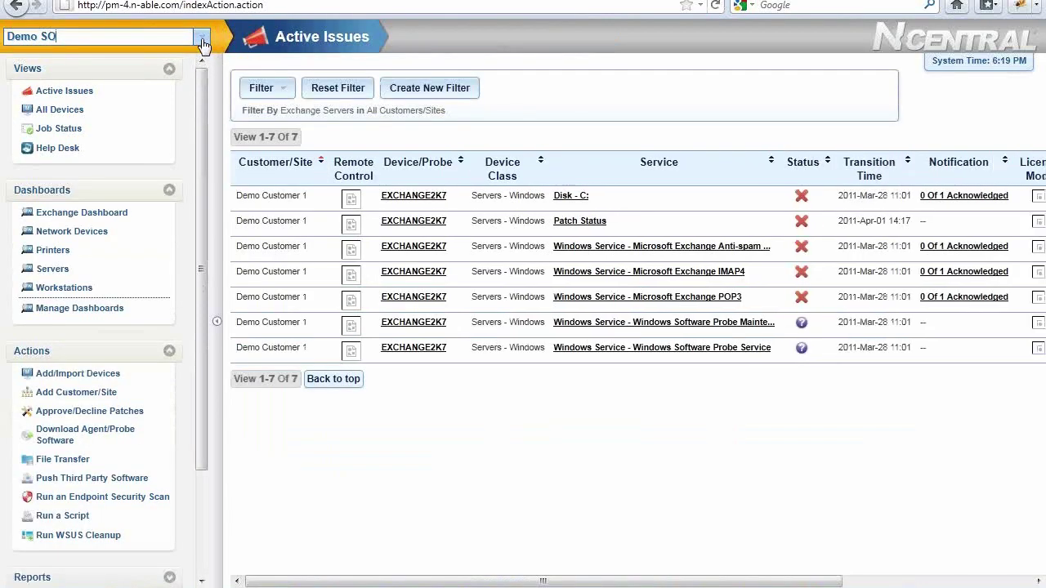
pyautogui.click(202, 44)
pyautogui.click(178, 80)
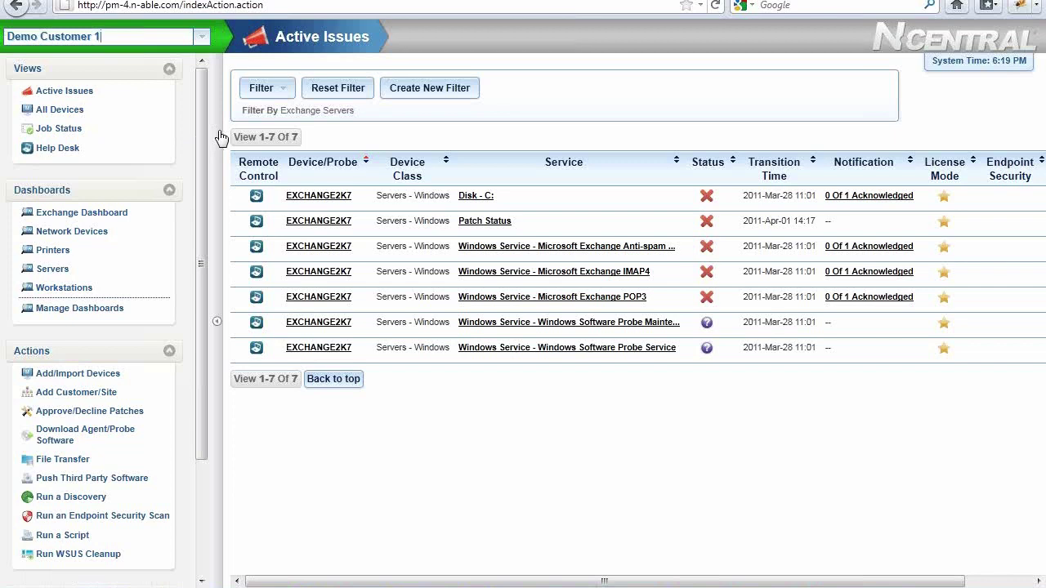
pyautogui.click(72, 110)
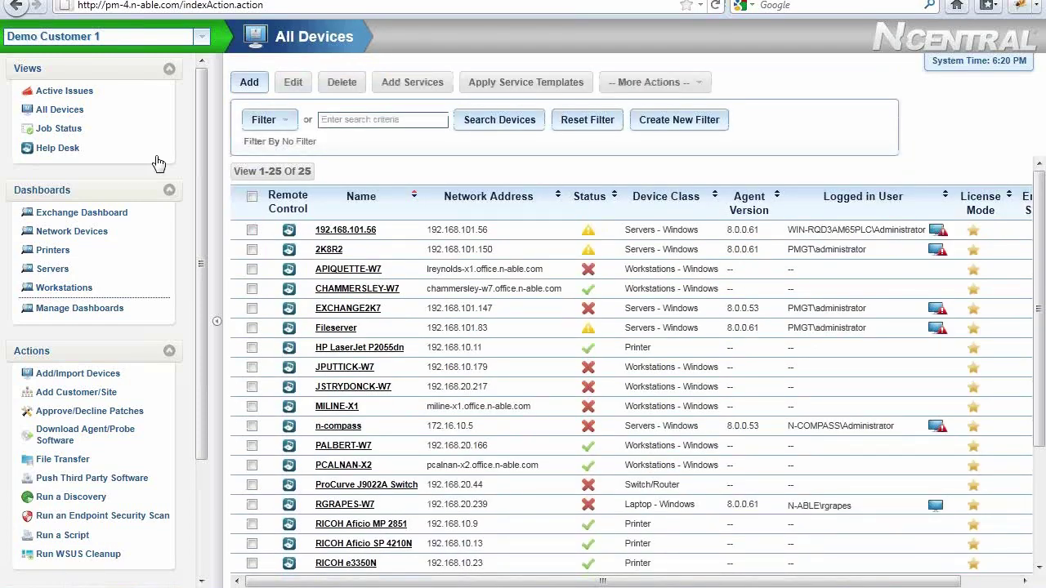
# View the Job Status and Help Desk pages, then open the Servers dashboard
pyautogui.click(75, 131)
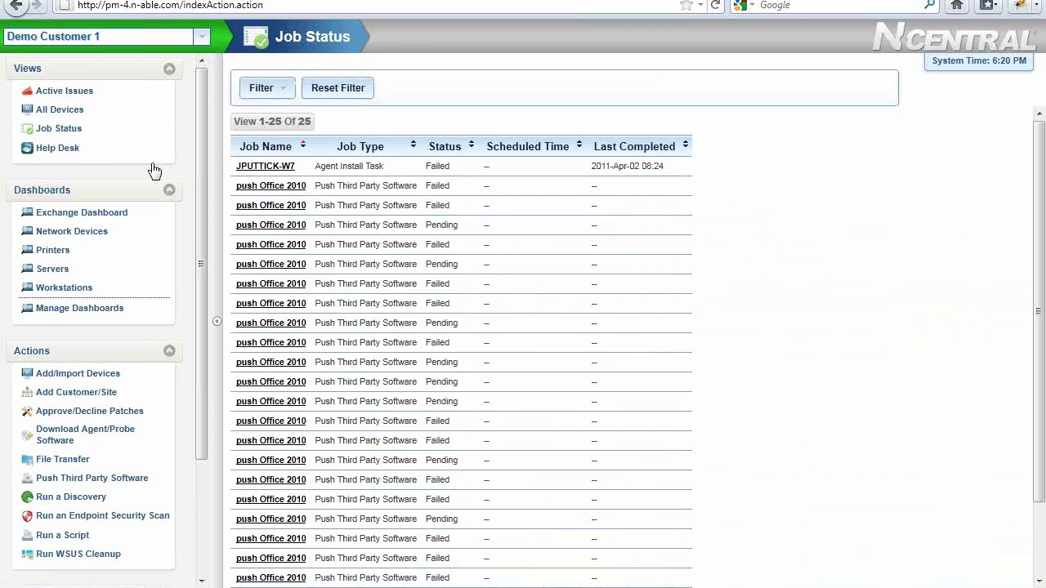
pyautogui.click(67, 149)
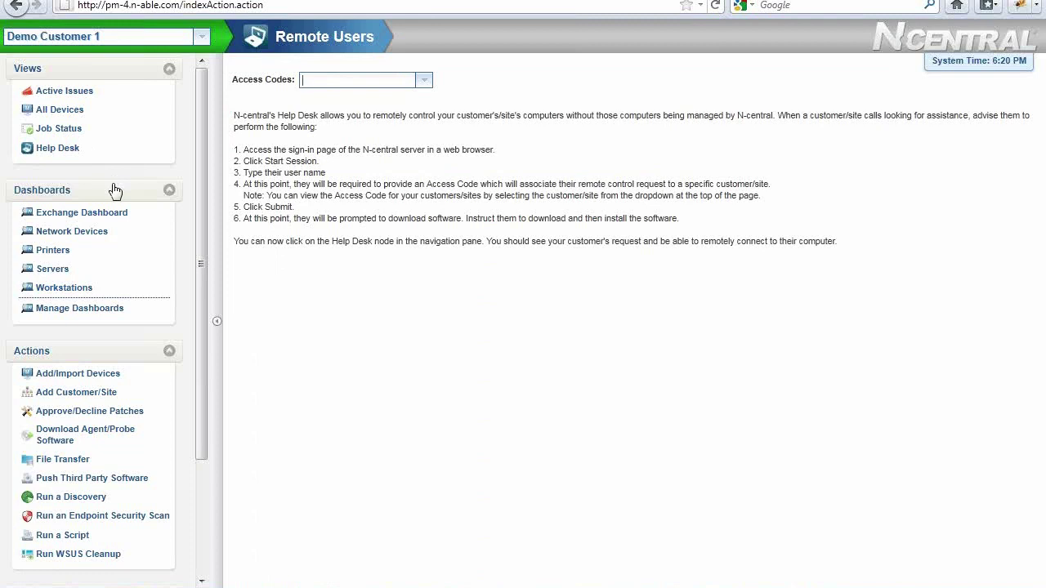
pyautogui.click(51, 282)
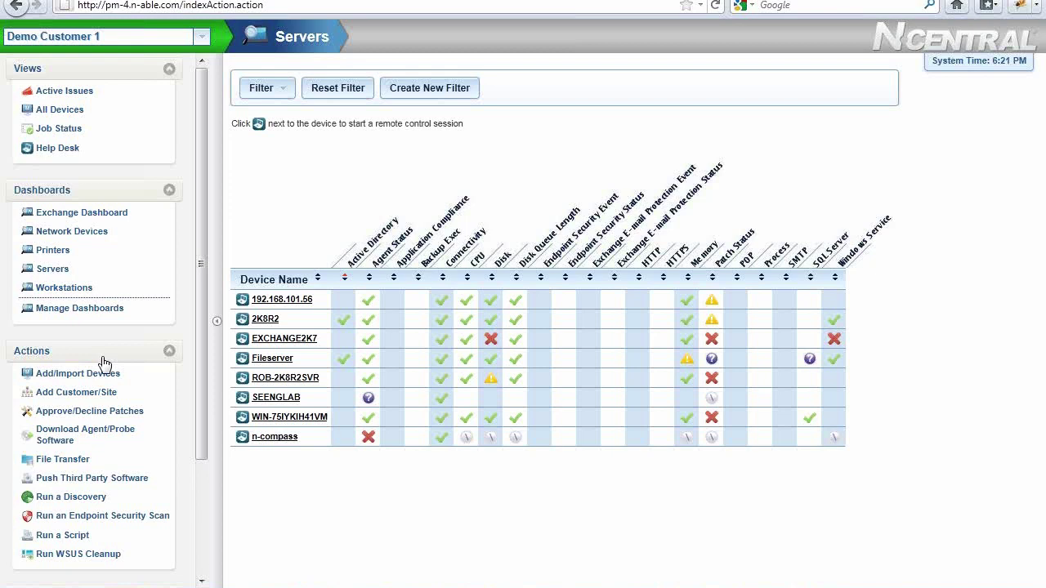
# Collapse Actions, Dashboards and Views, then browse the Reports and My Links sections
pyautogui.click(113, 353)
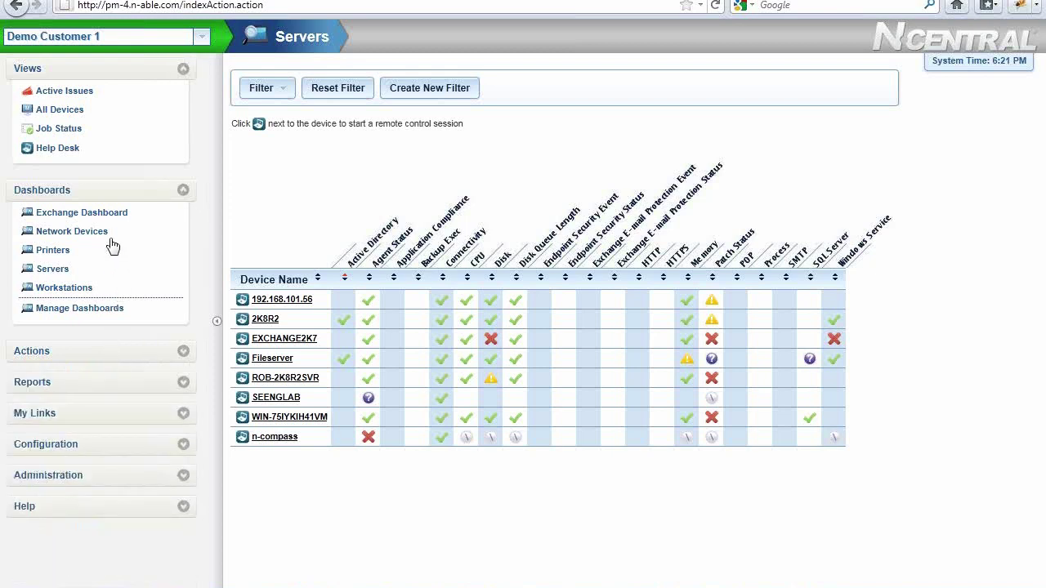
pyautogui.click(123, 193)
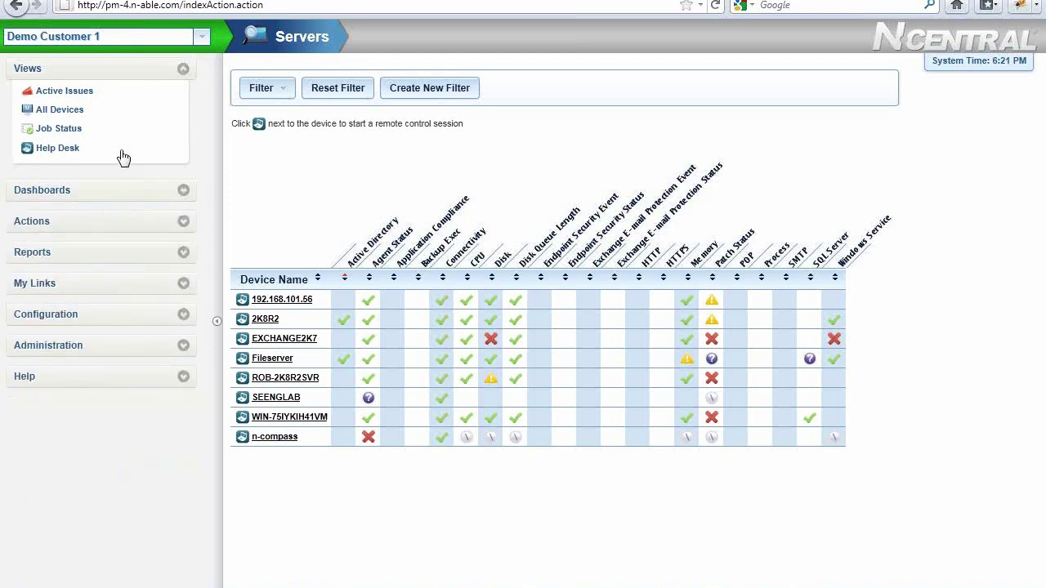
pyautogui.click(124, 70)
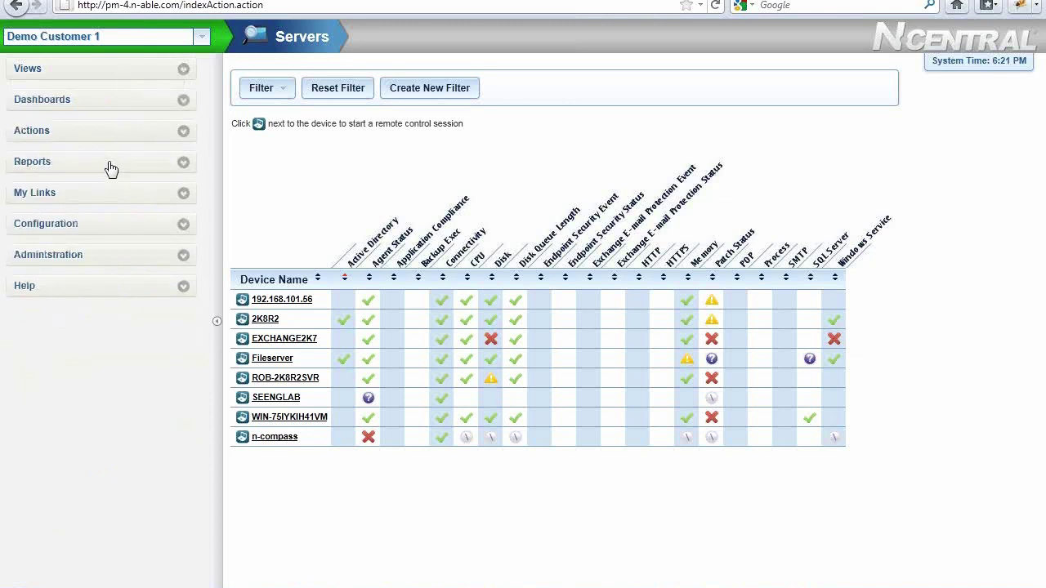
pyautogui.click(107, 166)
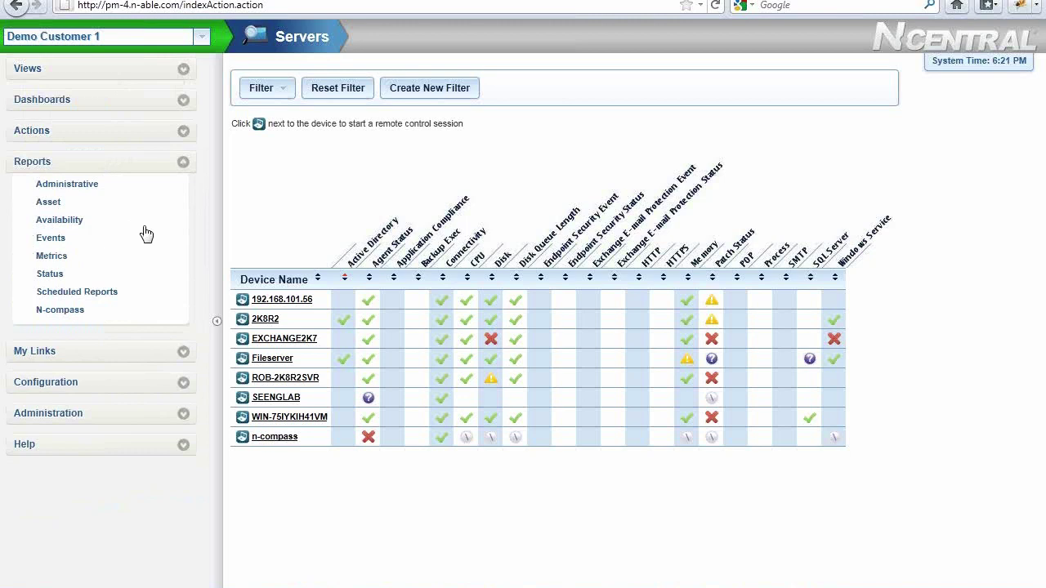
pyautogui.click(105, 353)
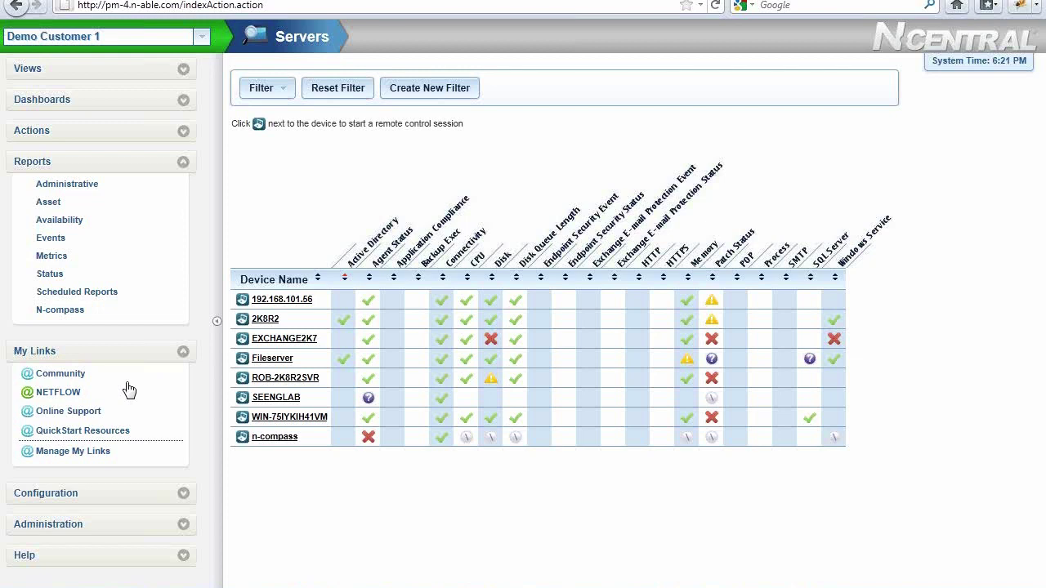
pyautogui.click(109, 352)
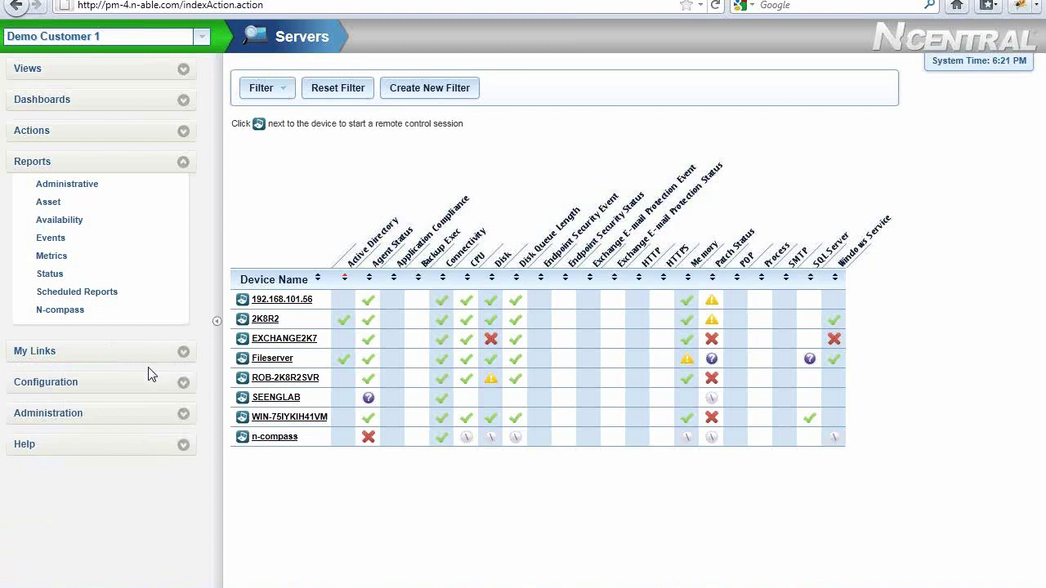
# Browse the Configuration, Administration and Help sections, then open the Getting Started page
pyautogui.click(148, 383)
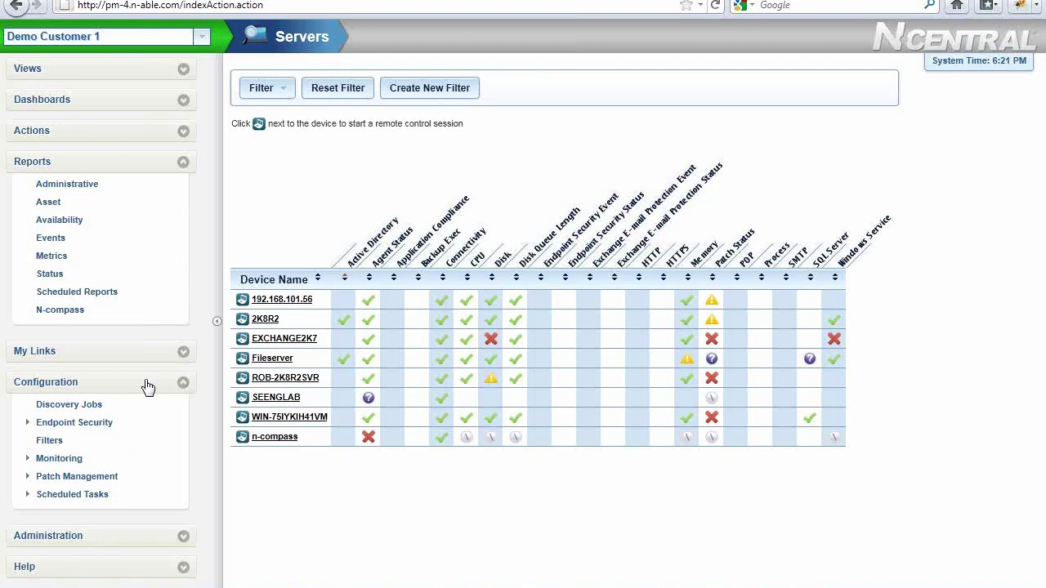
pyautogui.click(122, 537)
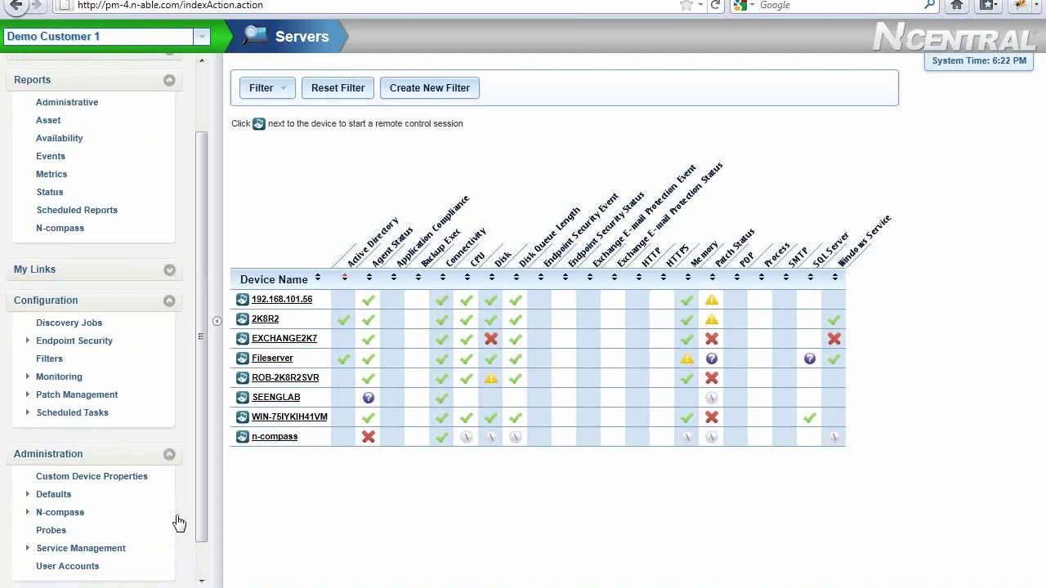
pyautogui.click(131, 458)
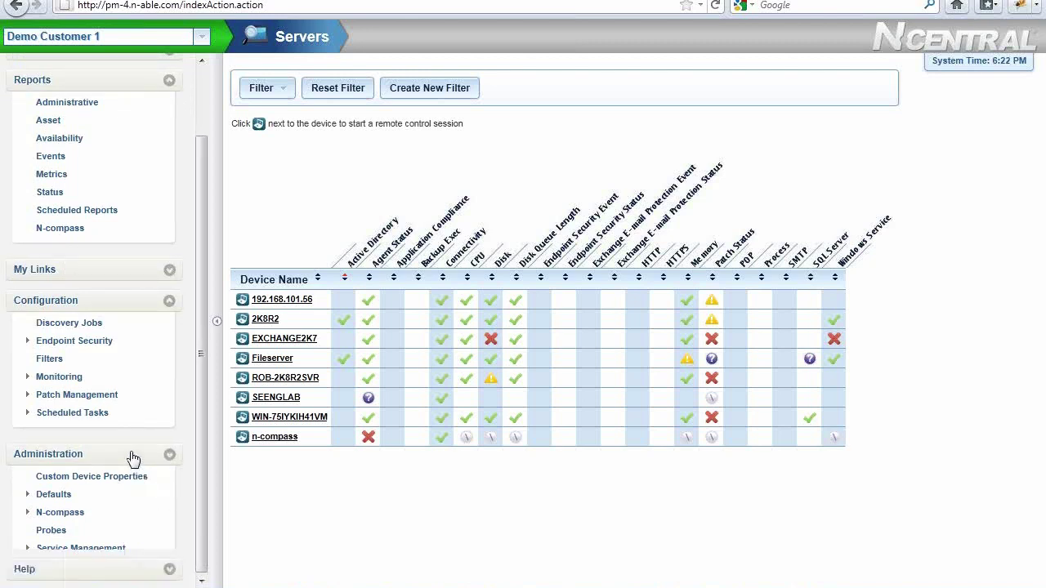
pyautogui.click(115, 570)
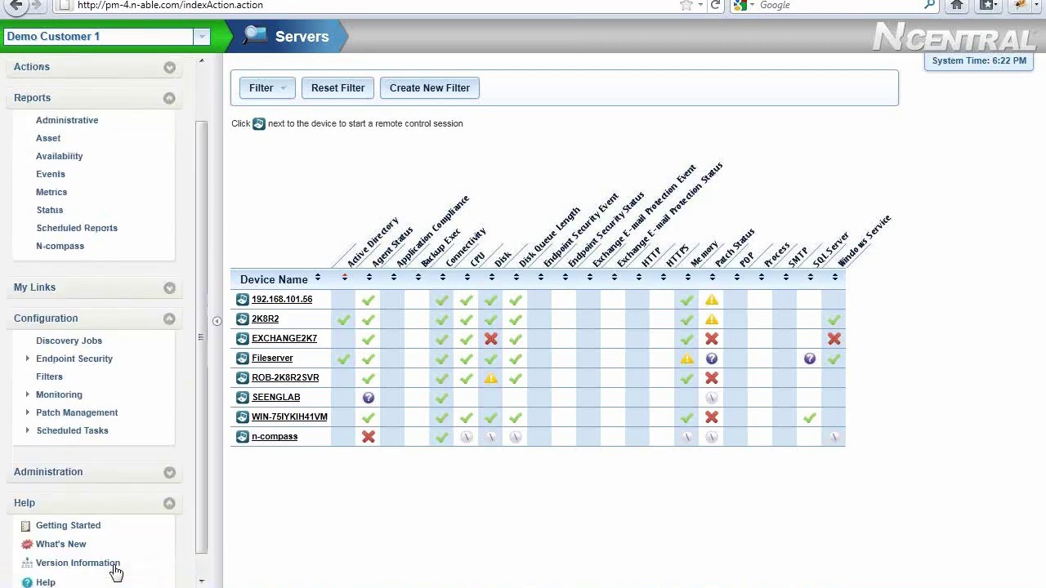
pyautogui.click(88, 513)
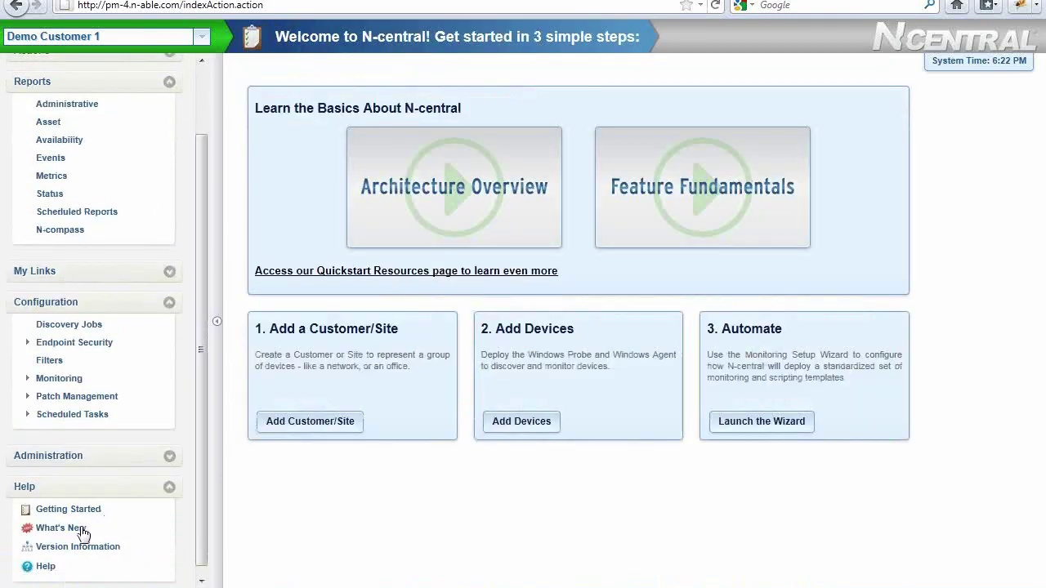
# Open What's New, check the Version Information dialog, and close it with OK
pyautogui.click(82, 531)
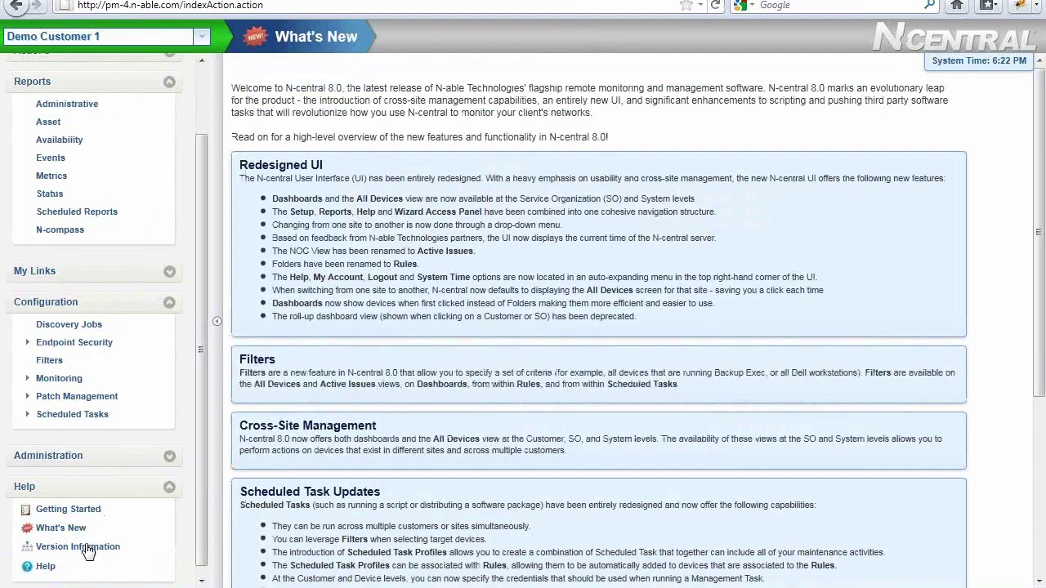
pyautogui.click(86, 549)
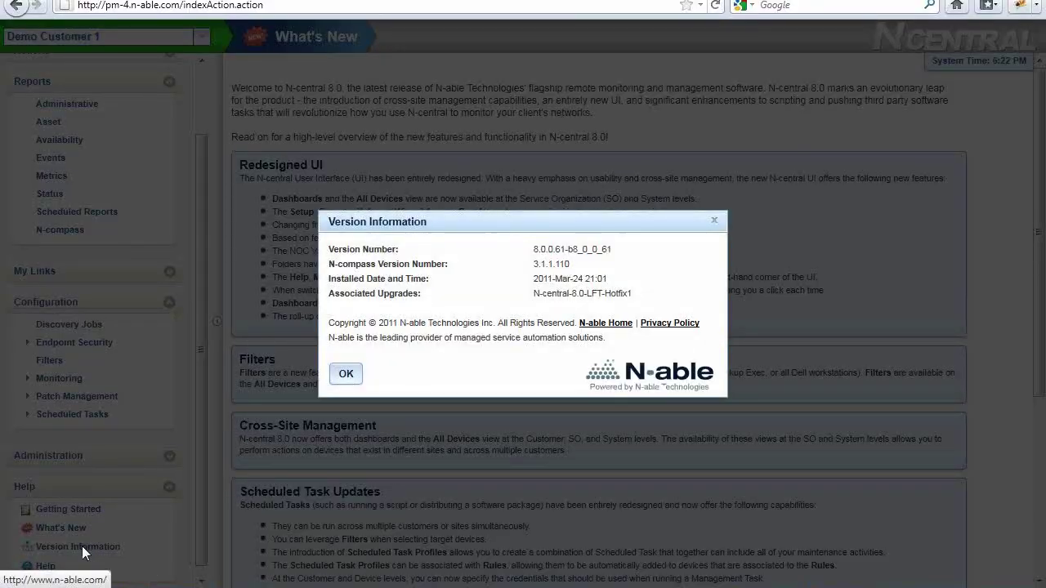
pyautogui.click(346, 375)
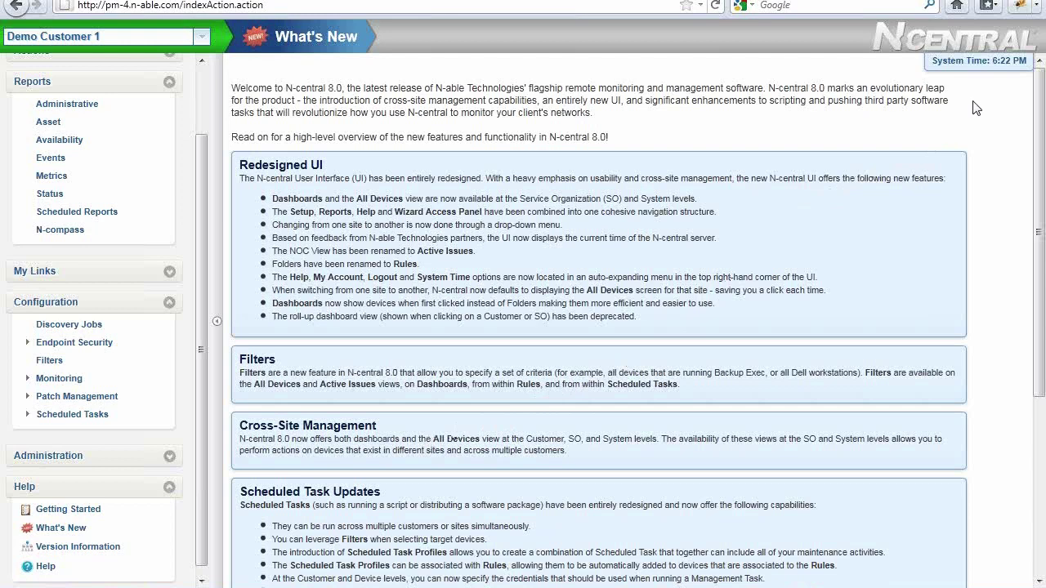
pyautogui.moveTo(975, 72)
# Switch the scope to Demo SO and list all 29 devices across its customers
pyautogui.click(199, 41)
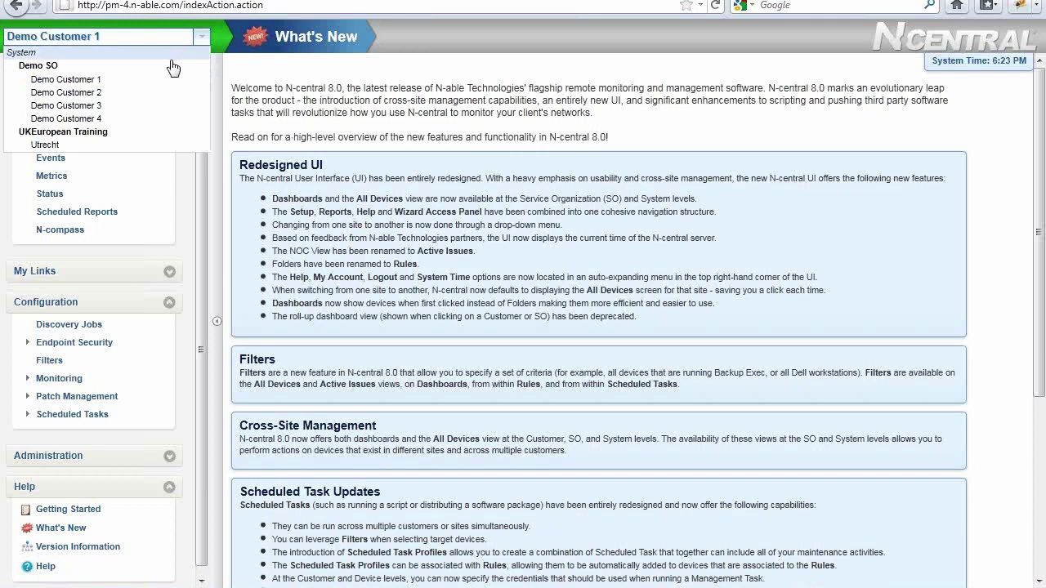
pyautogui.click(37, 63)
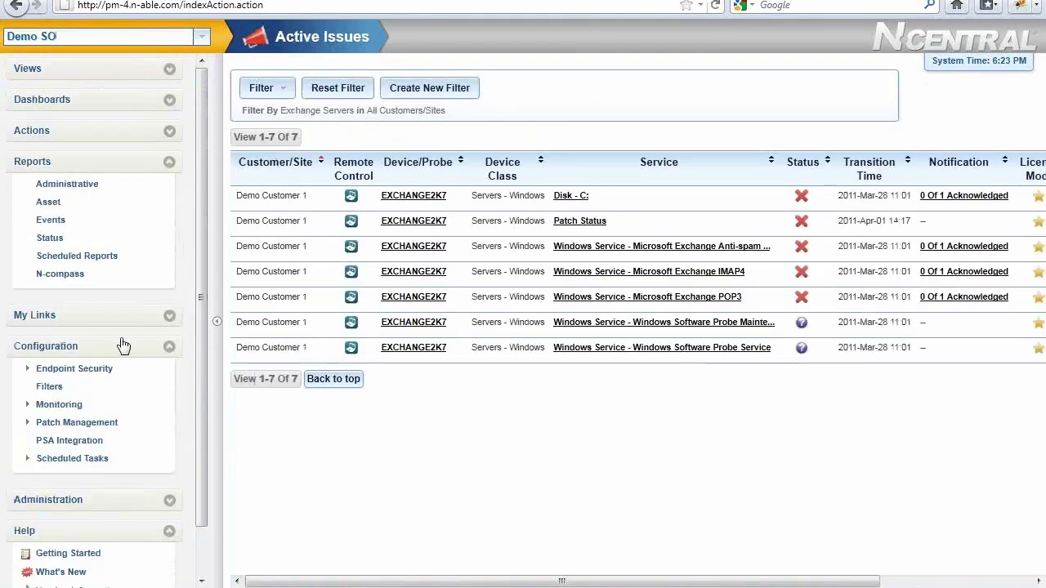
pyautogui.click(122, 346)
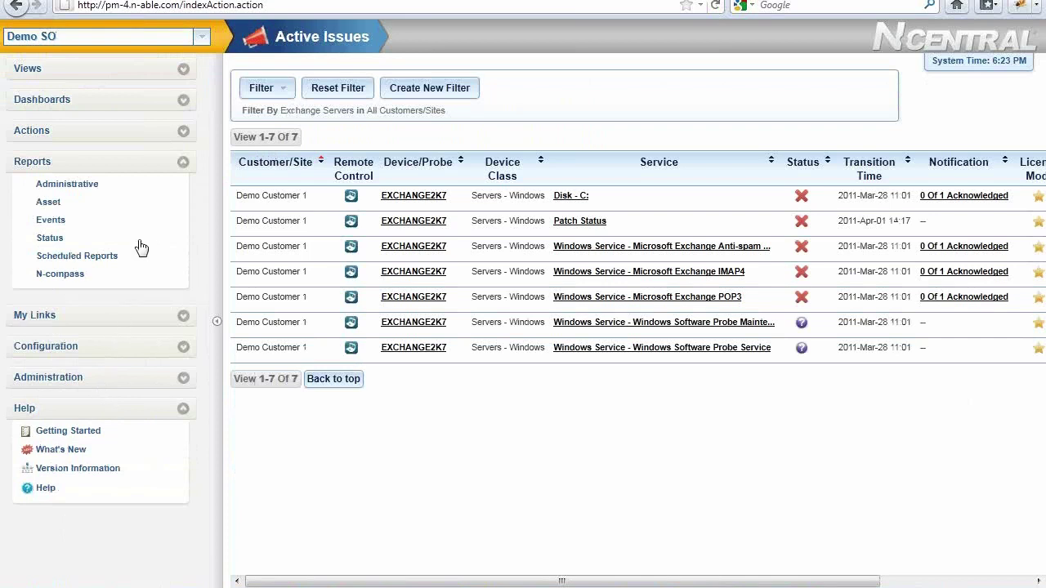
pyautogui.click(139, 163)
pyautogui.click(129, 76)
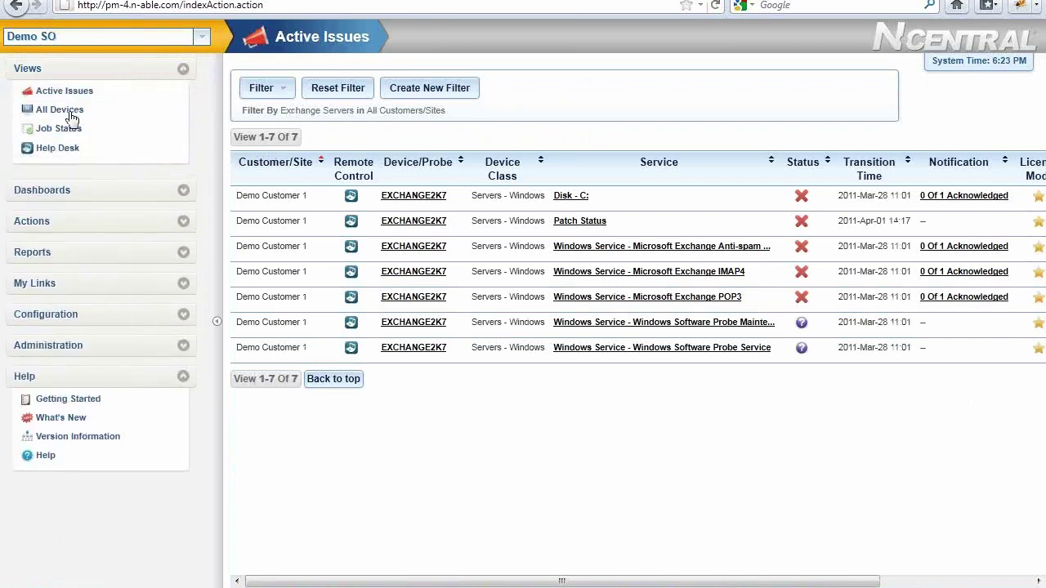
pyautogui.click(71, 113)
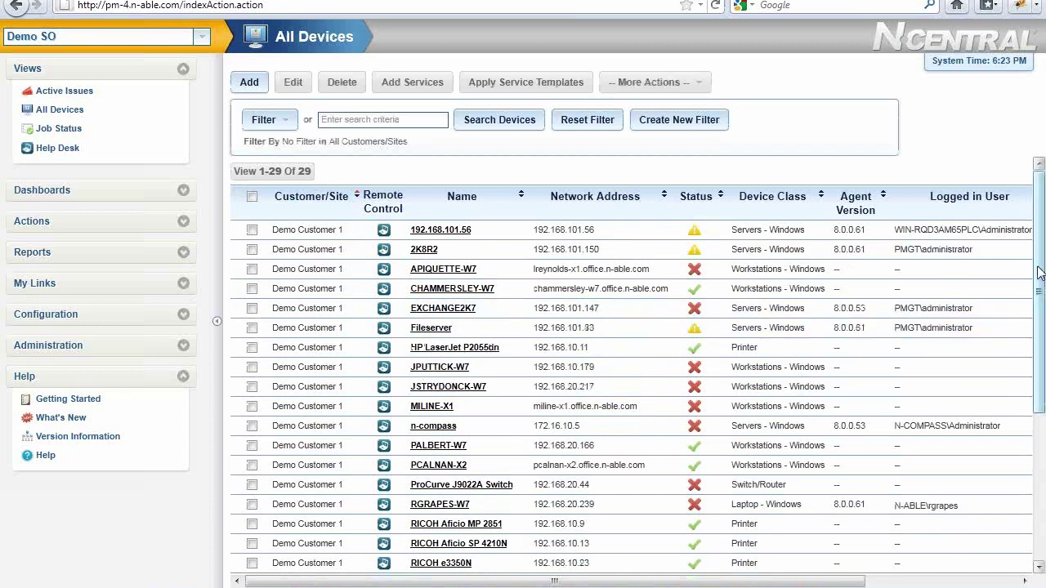
pyautogui.moveTo(1038, 267); pyautogui.dragTo(1021, 465)
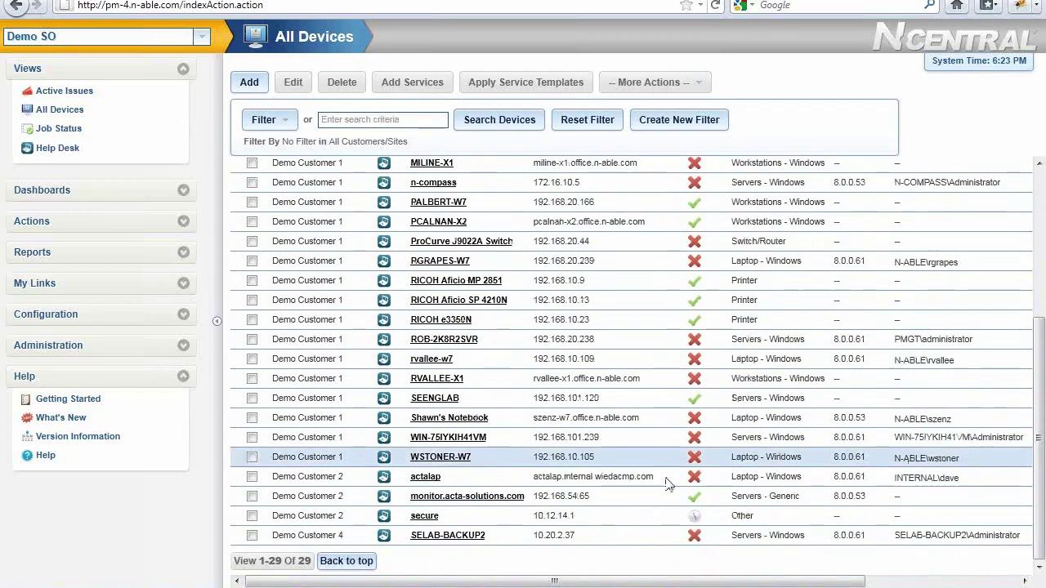
pyautogui.click(1040, 300)
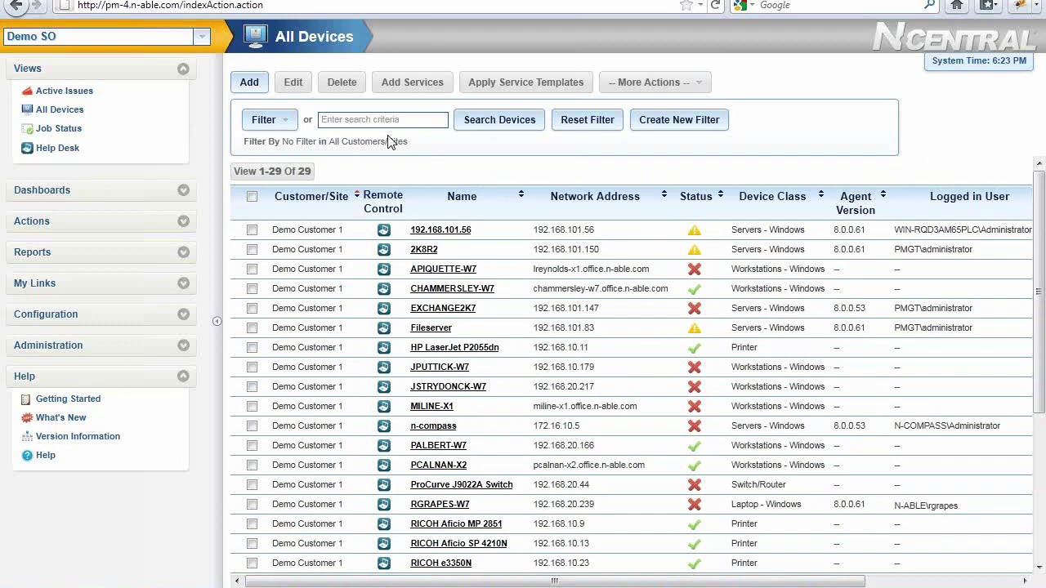
pyautogui.click(252, 230)
pyautogui.click(252, 288)
pyautogui.click(251, 348)
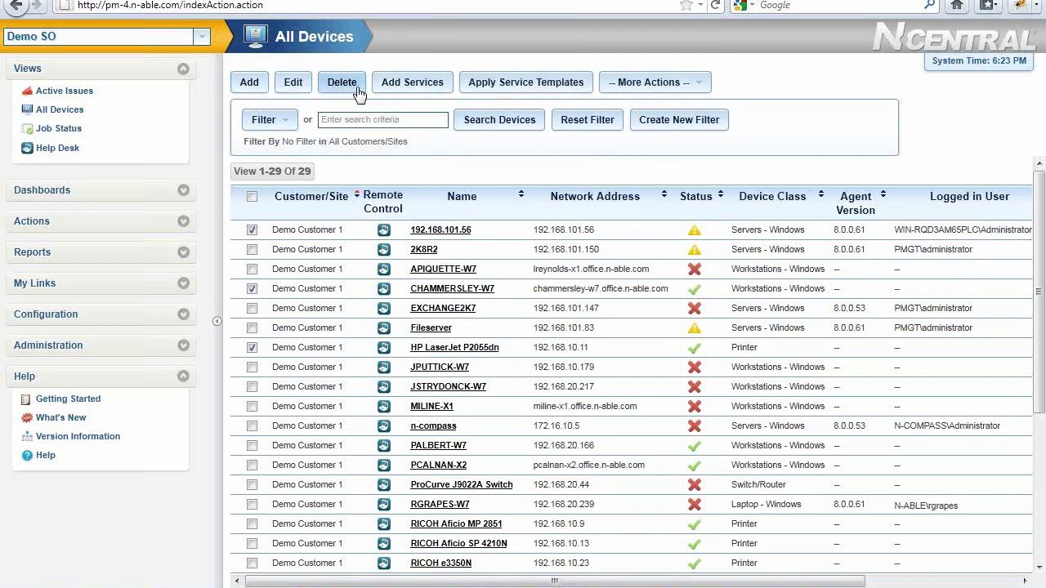
pyautogui.click(698, 85)
# Filter the list by Devices with Office 2010 and select all three laptops to view bulk actions
pyautogui.click(292, 129)
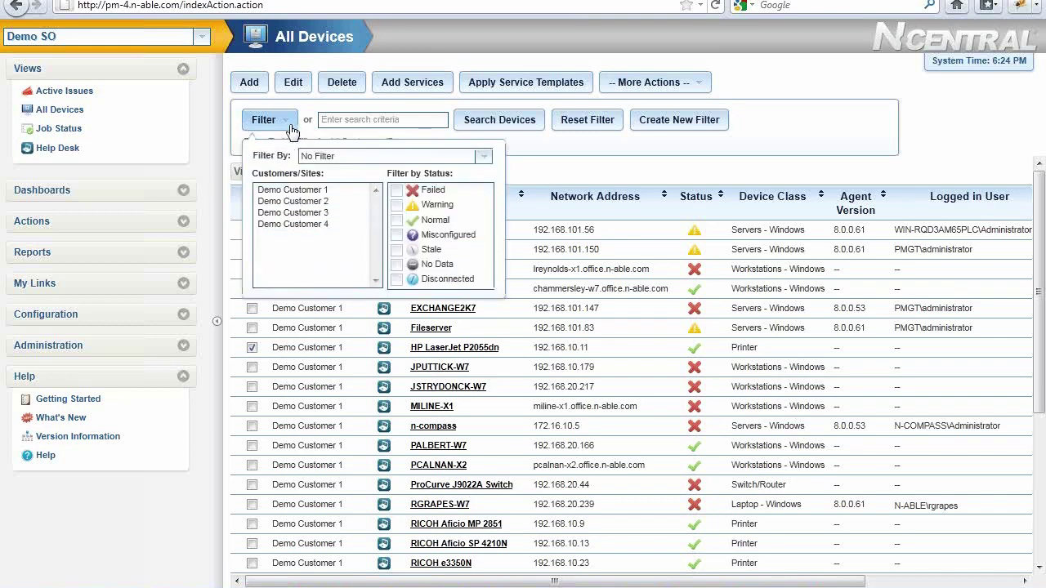
pyautogui.click(484, 157)
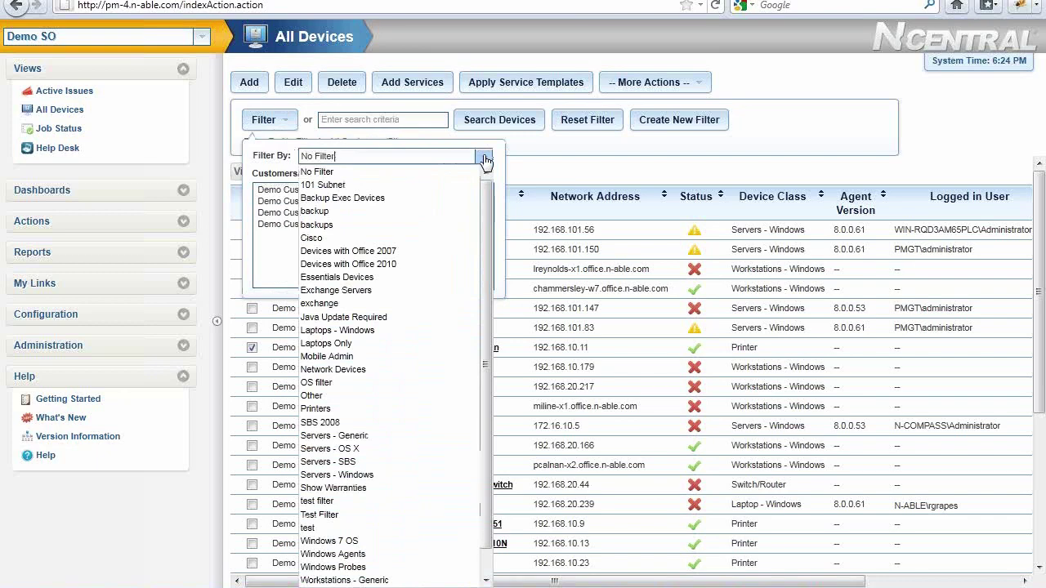
pyautogui.click(394, 264)
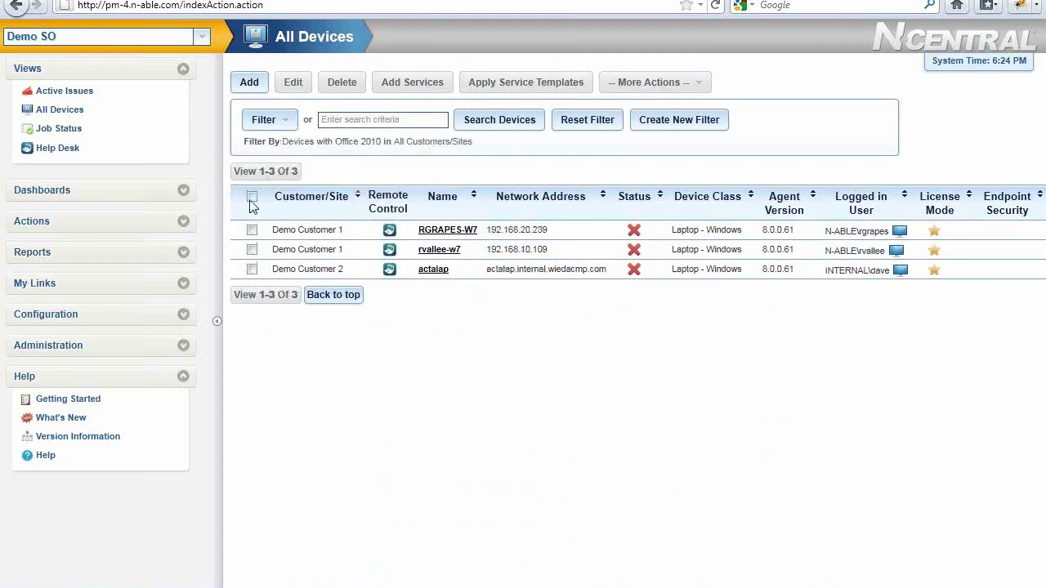
pyautogui.click(252, 196)
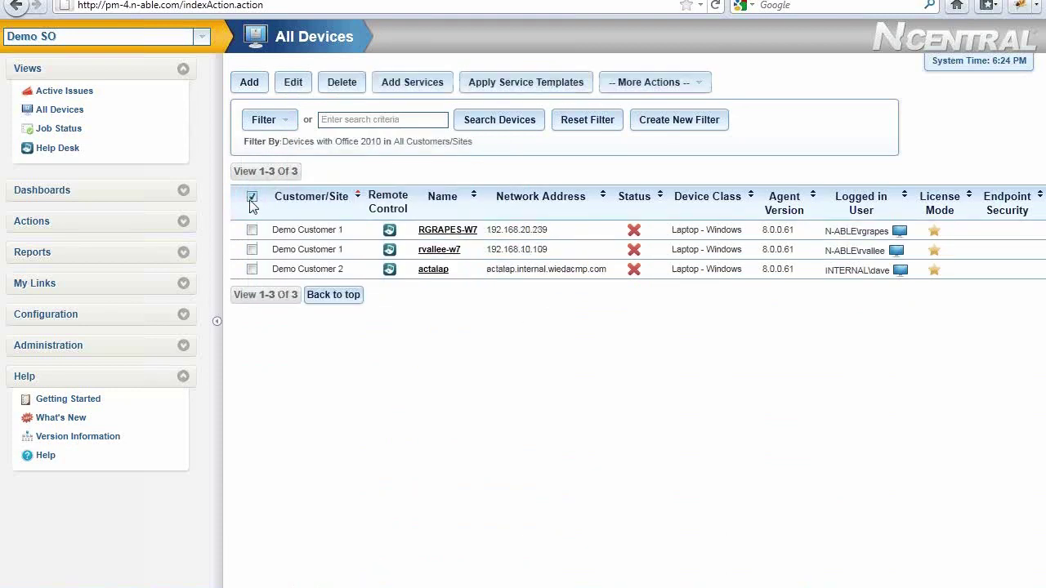
pyautogui.click(688, 85)
# Reopen the saved filter list and close the filter options unchanged
pyautogui.click(282, 124)
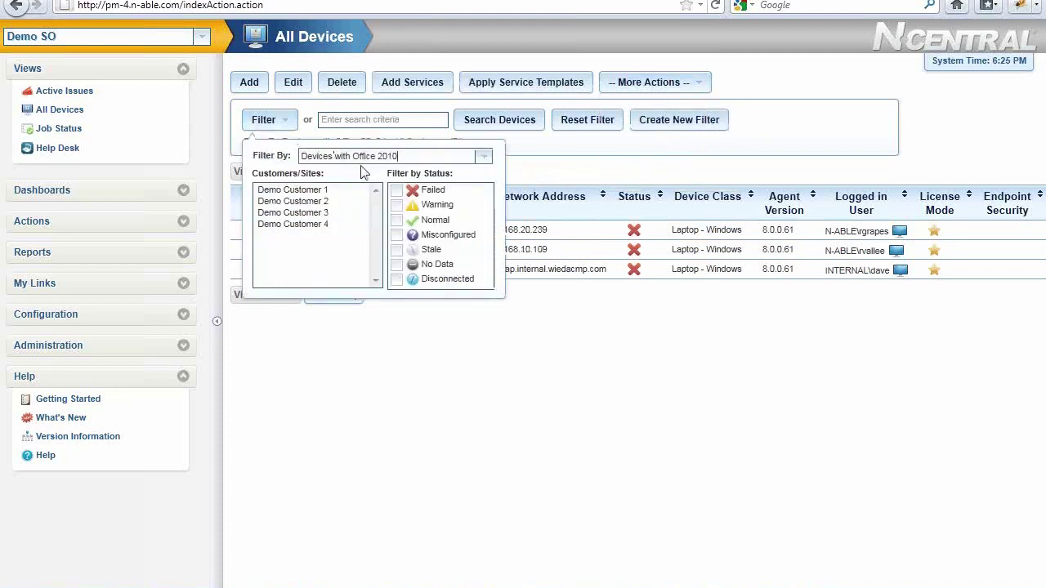
pyautogui.click(486, 159)
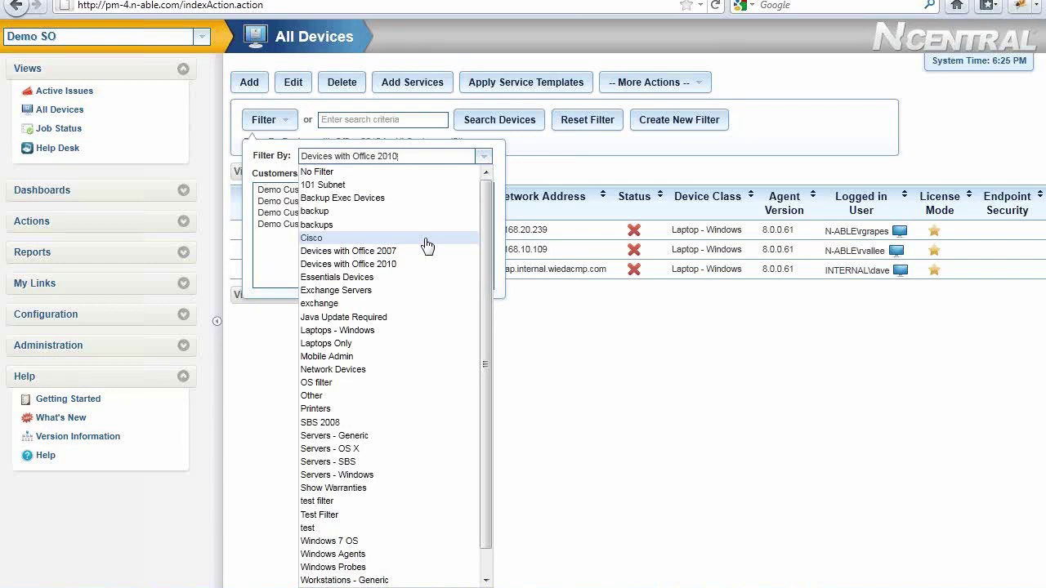
pyautogui.click(537, 174)
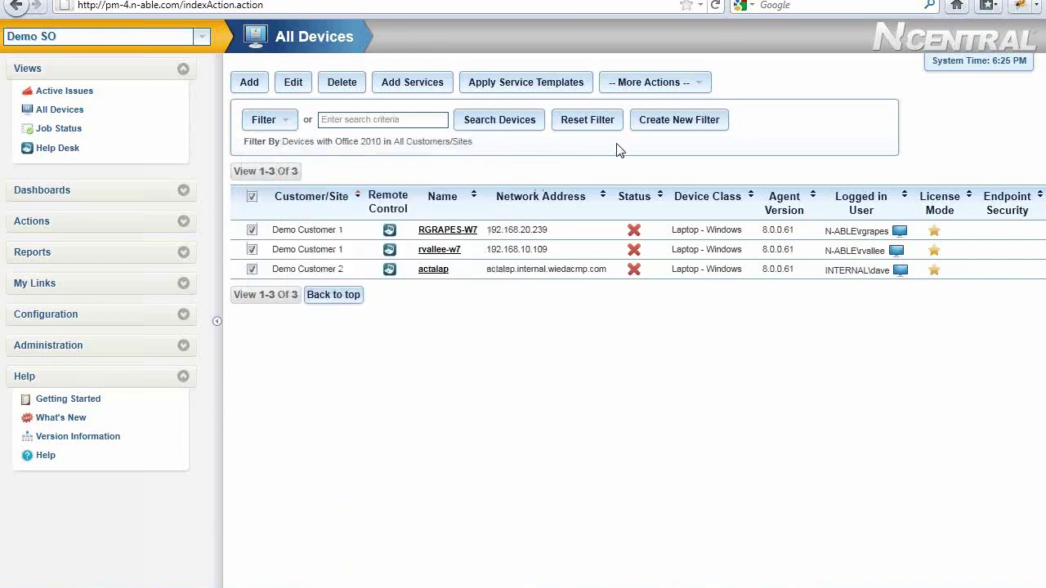
# Create 'My Test Filter' with Networking Hostname CONTAINS n-able.com and add a second criteria row
pyautogui.click(671, 135)
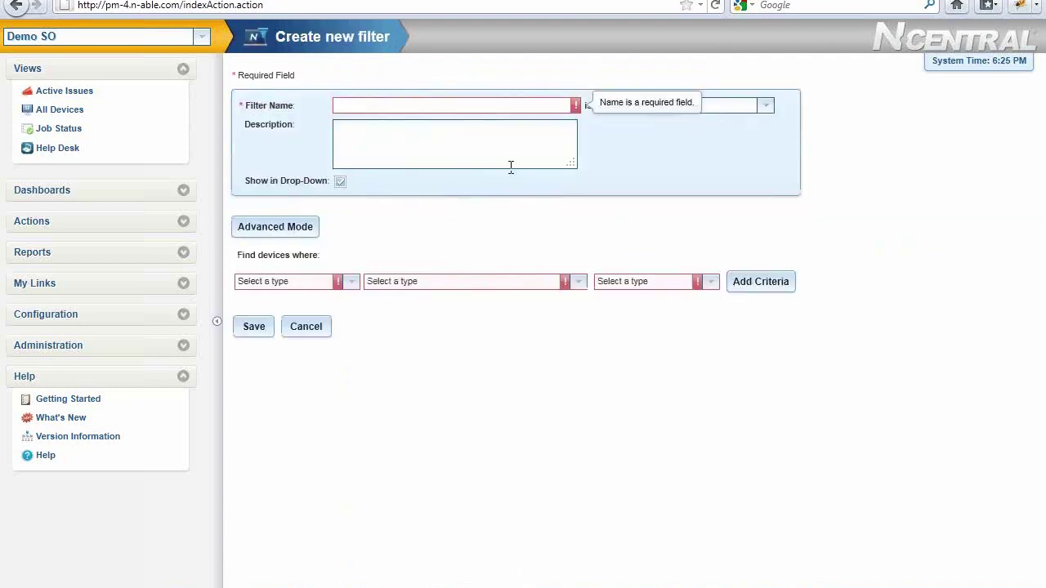
pyautogui.write('My Test Filter')
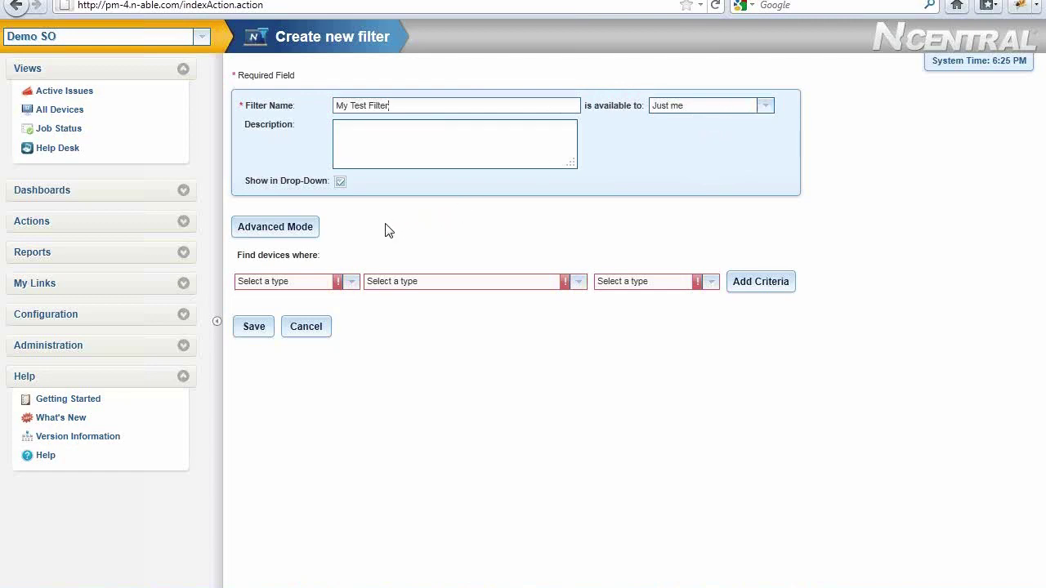
pyautogui.click(351, 282)
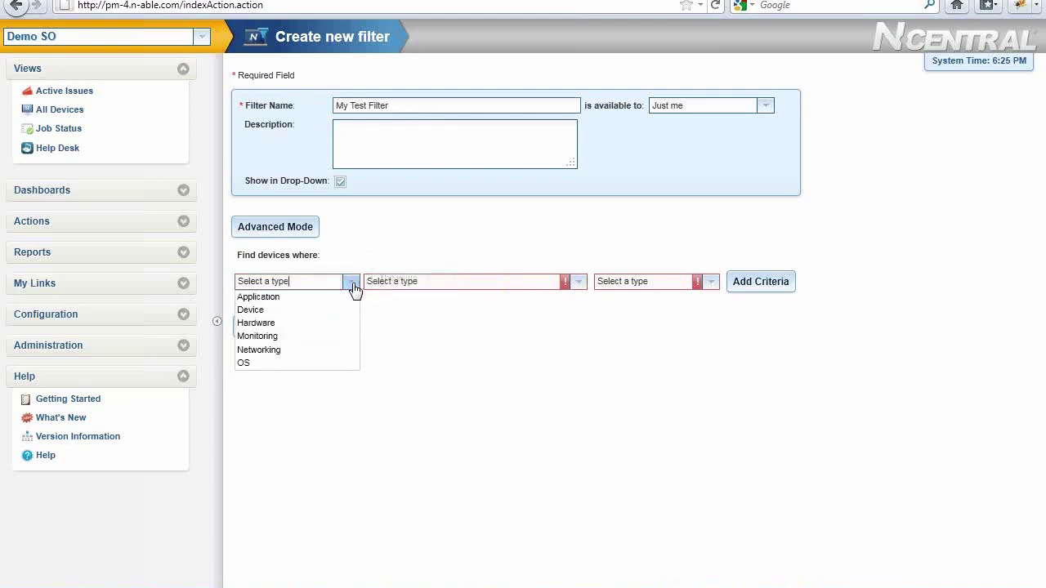
pyautogui.click(317, 353)
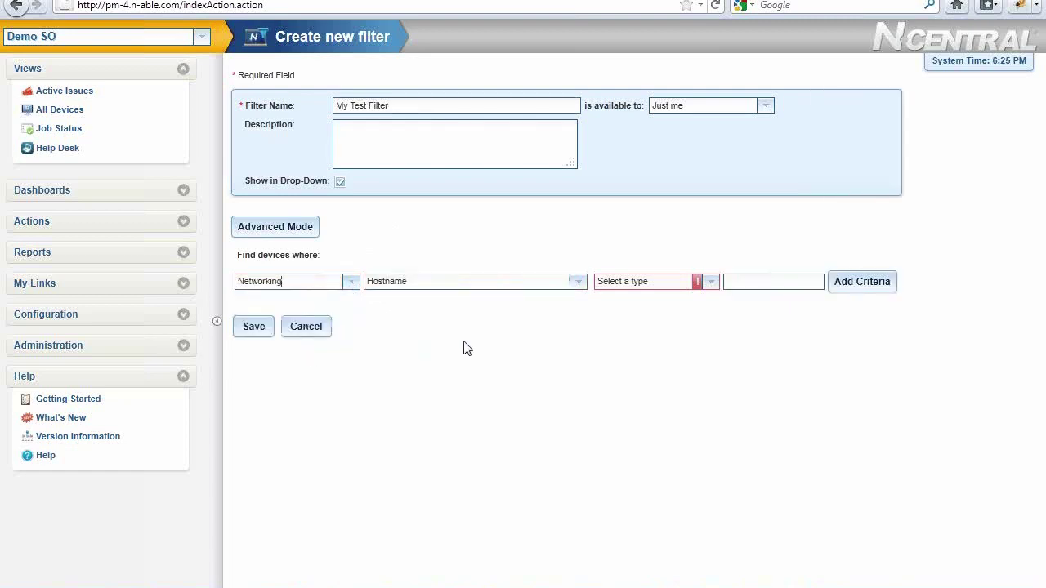
pyautogui.click(579, 283)
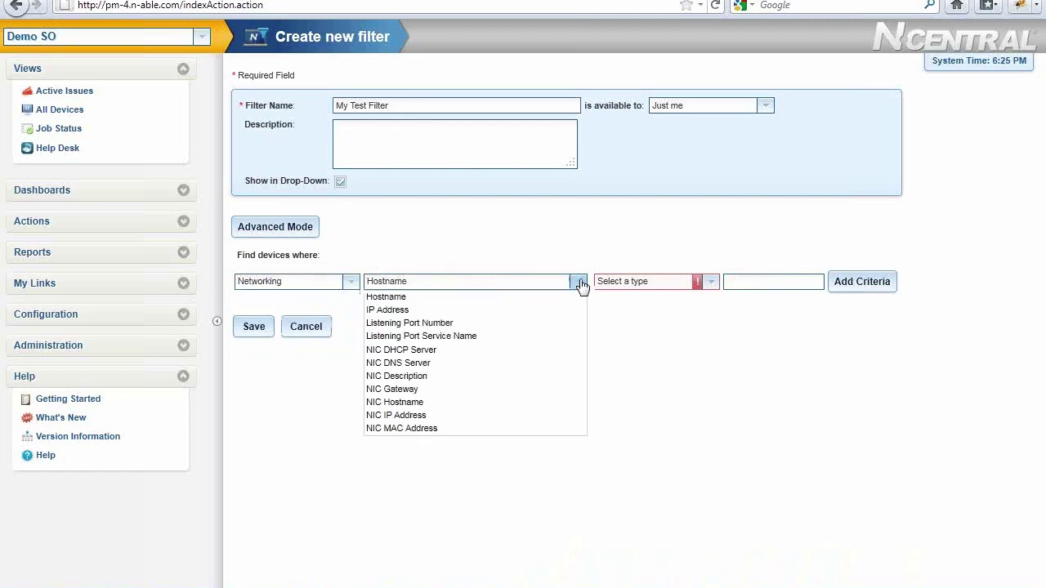
pyautogui.click(709, 283)
pyautogui.click(675, 328)
pyautogui.click(761, 281)
pyautogui.write('n-able.com')
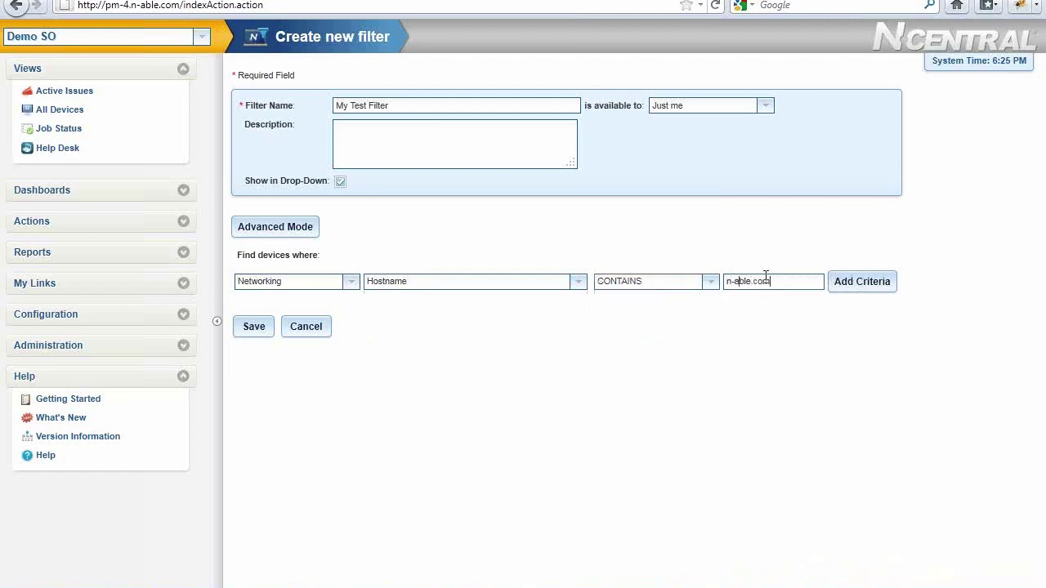
pyautogui.click(847, 288)
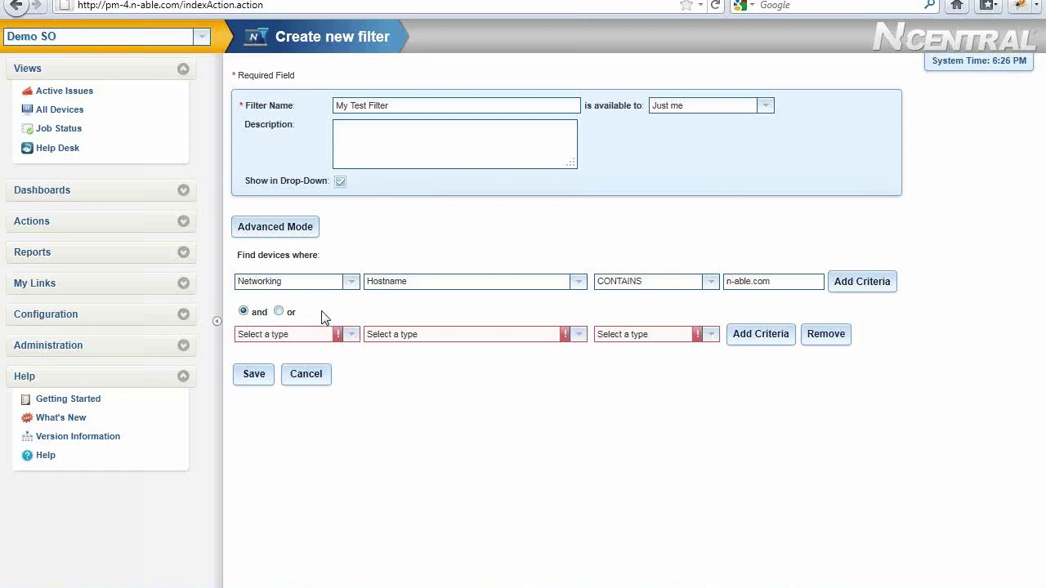
# Set the second criterion to Networking IP Address CONTAINS 192.168.101 and switch to Advanced Mode
pyautogui.click(350, 335)
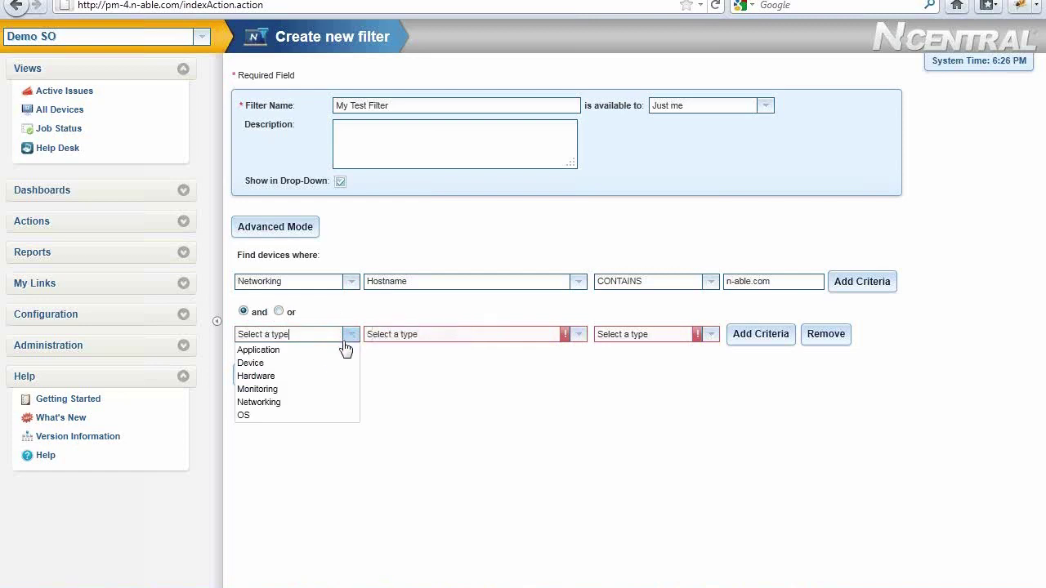
pyautogui.click(311, 402)
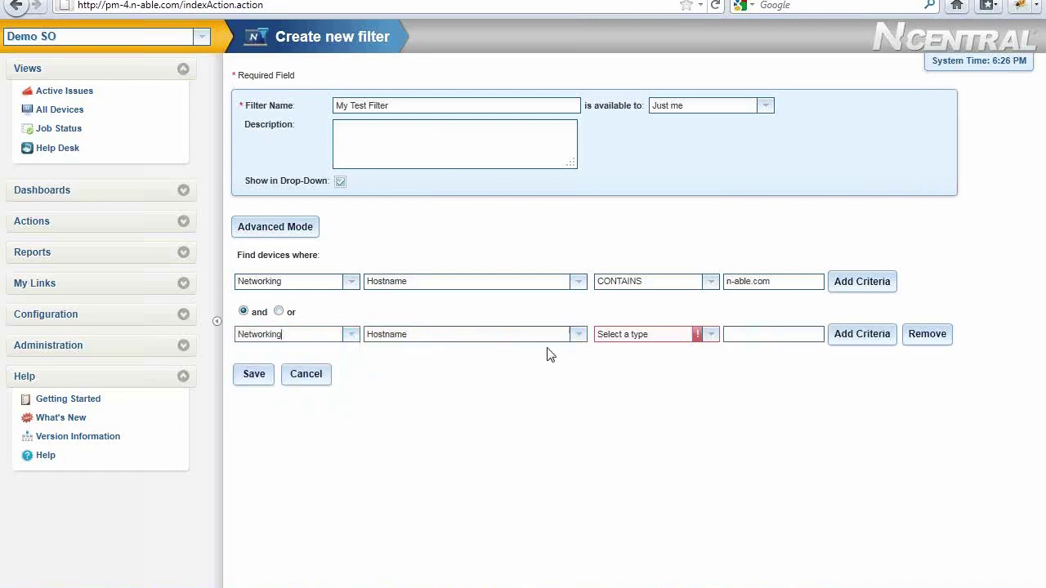
pyautogui.click(578, 336)
pyautogui.click(497, 364)
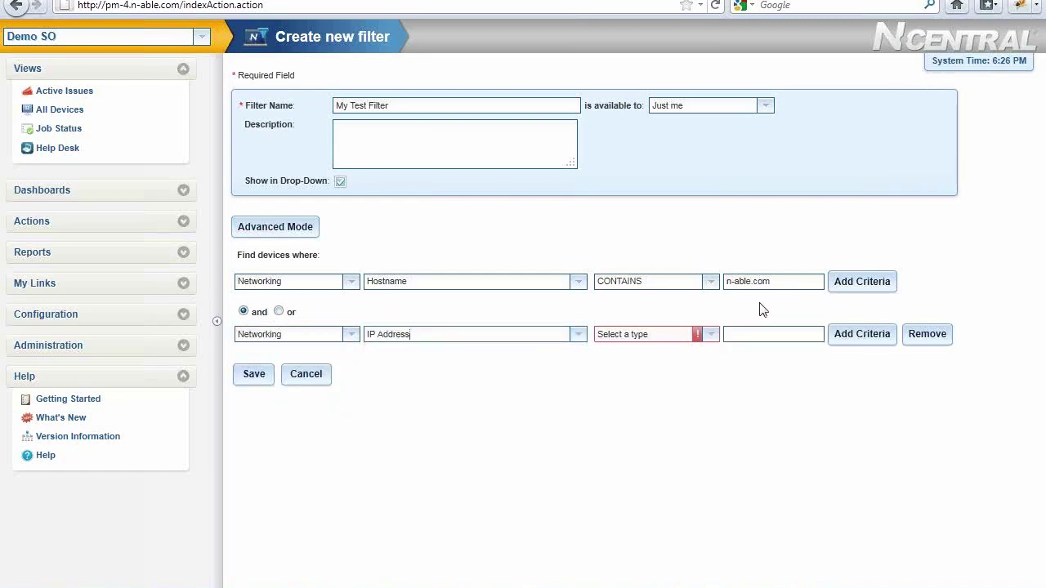
pyautogui.click(718, 333)
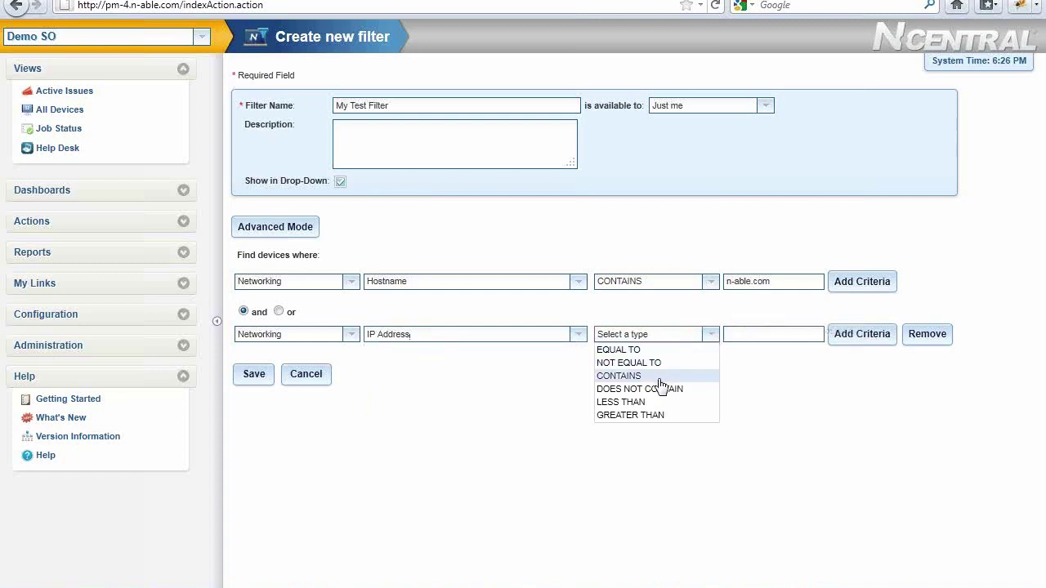
pyautogui.click(638, 376)
pyautogui.click(746, 333)
pyautogui.write('192')
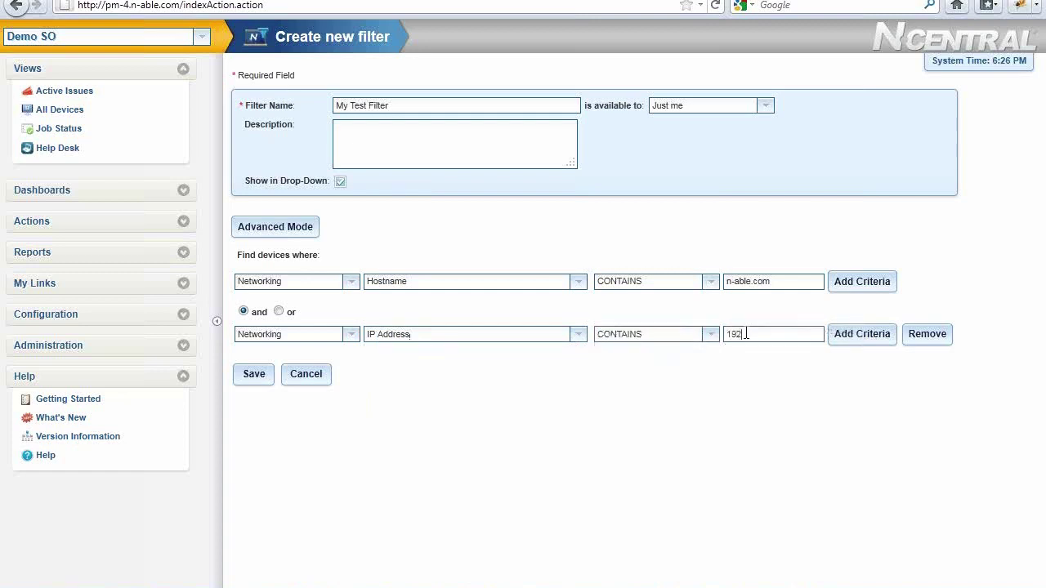
pyautogui.write('.168.101')
pyautogui.click(290, 233)
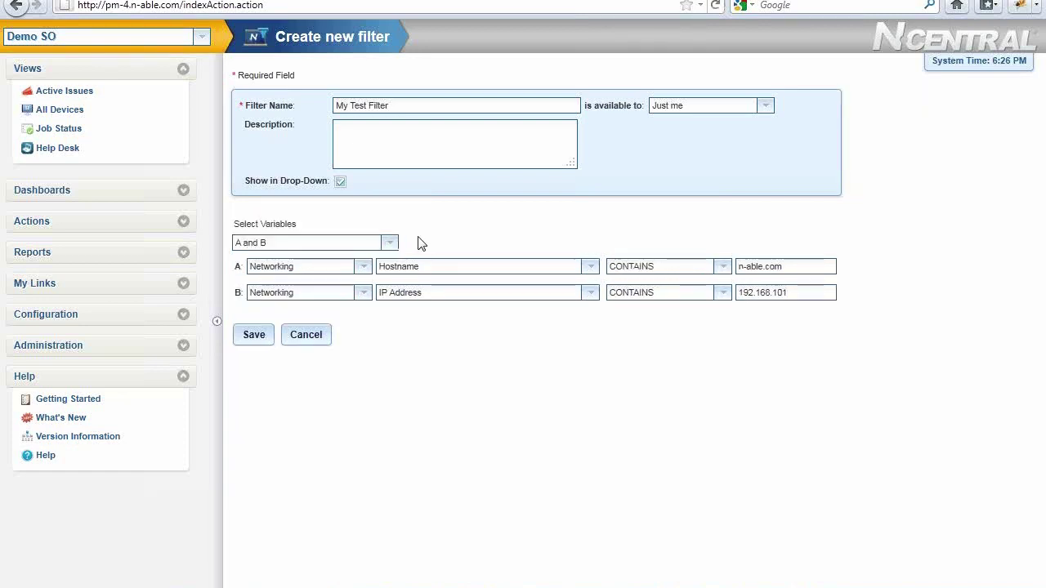
# Generate criteria rows A–E from the custom expression (A and C) or B or (D and E), then return to All Devices
pyautogui.click(390, 244)
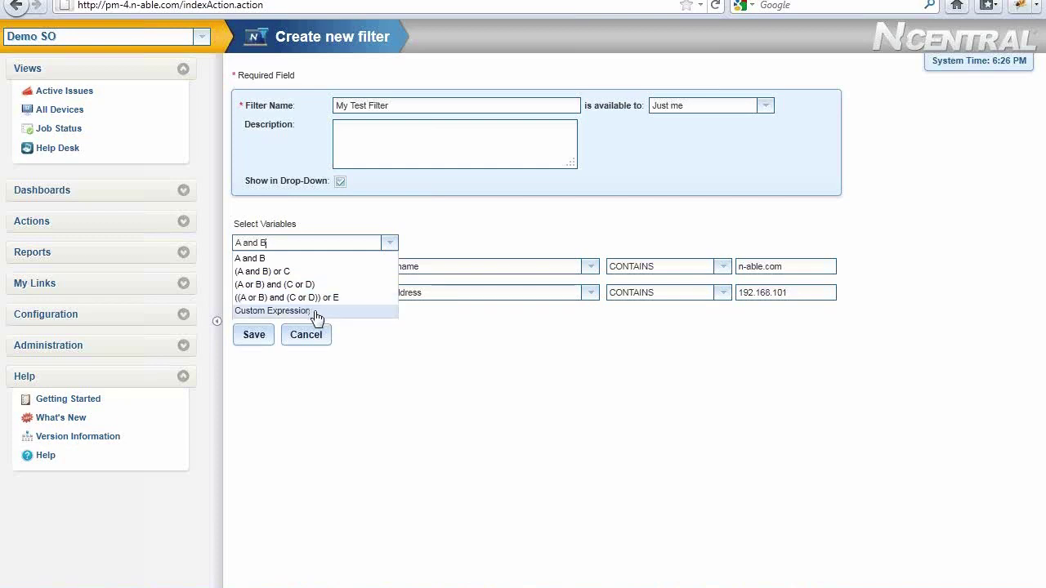
pyautogui.click(316, 311)
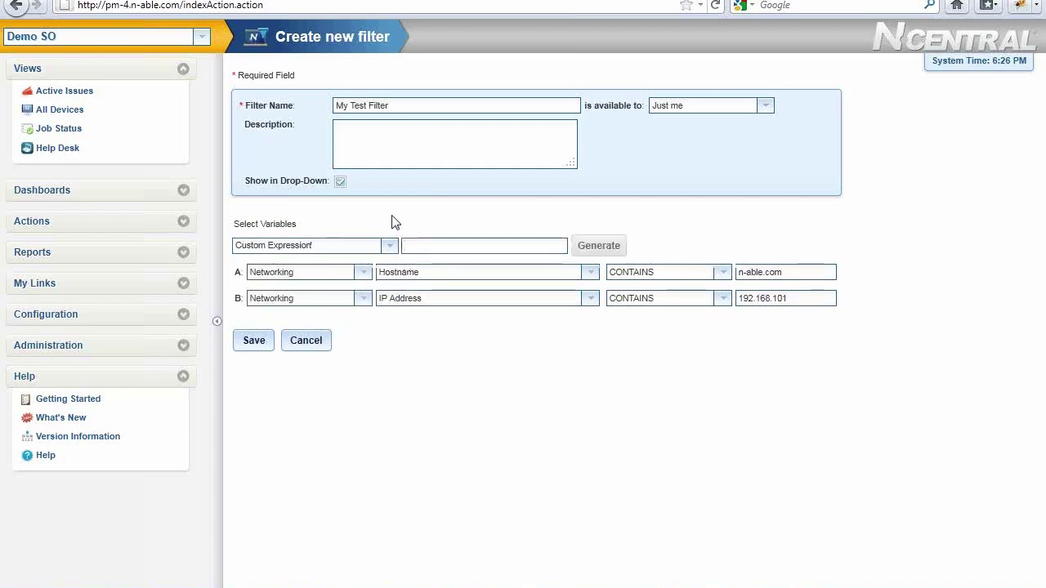
pyautogui.write('(A a')
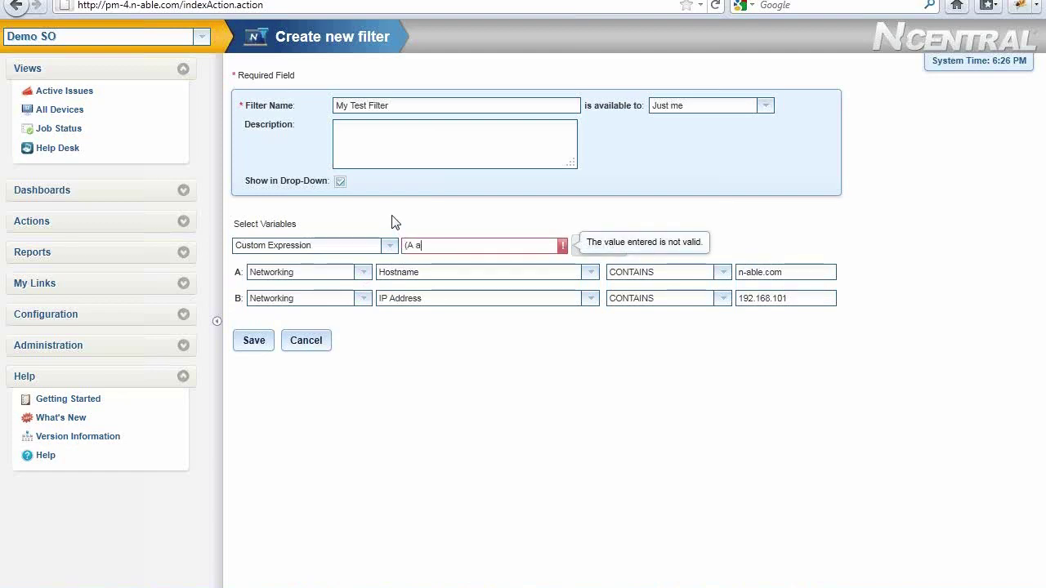
pyautogui.write('nd C) or B')
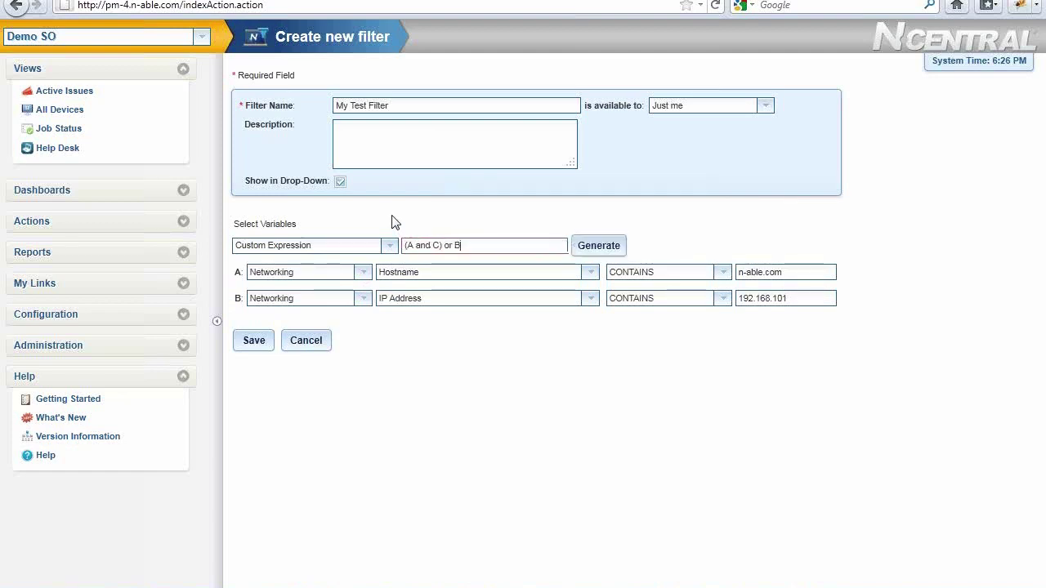
pyautogui.write(' or (D and E)')
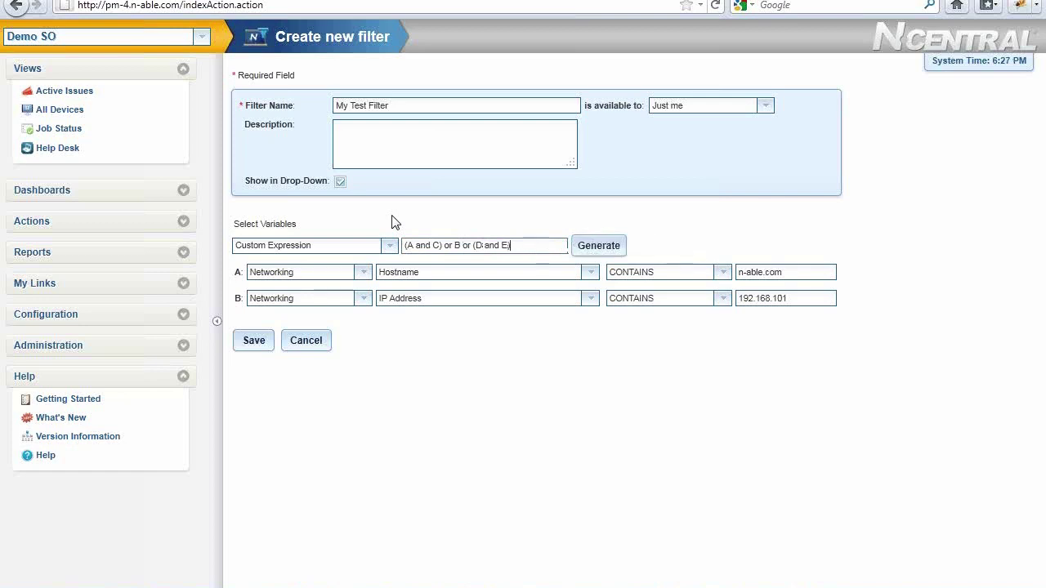
pyautogui.click(600, 243)
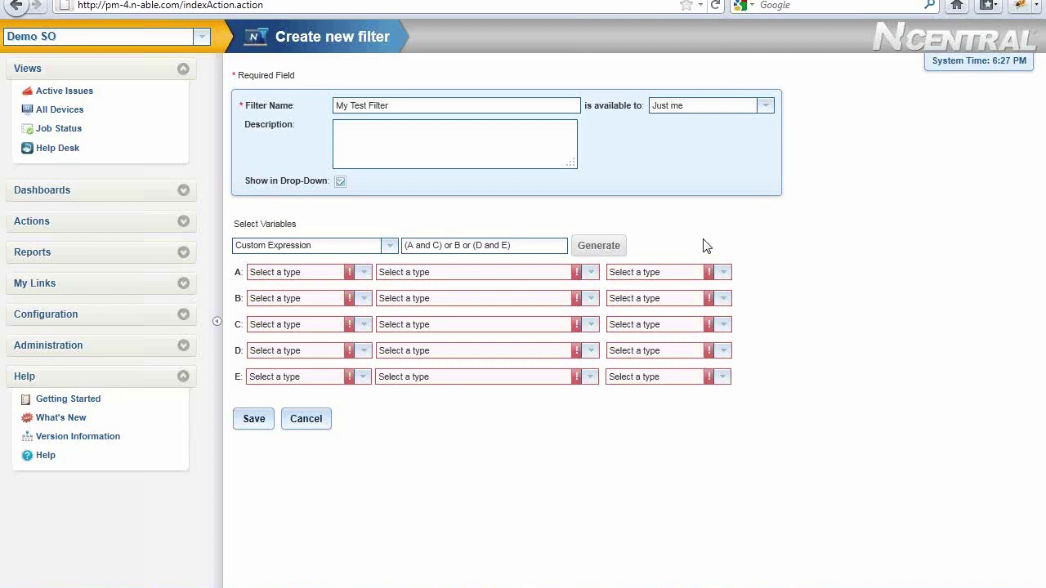
pyautogui.click(69, 117)
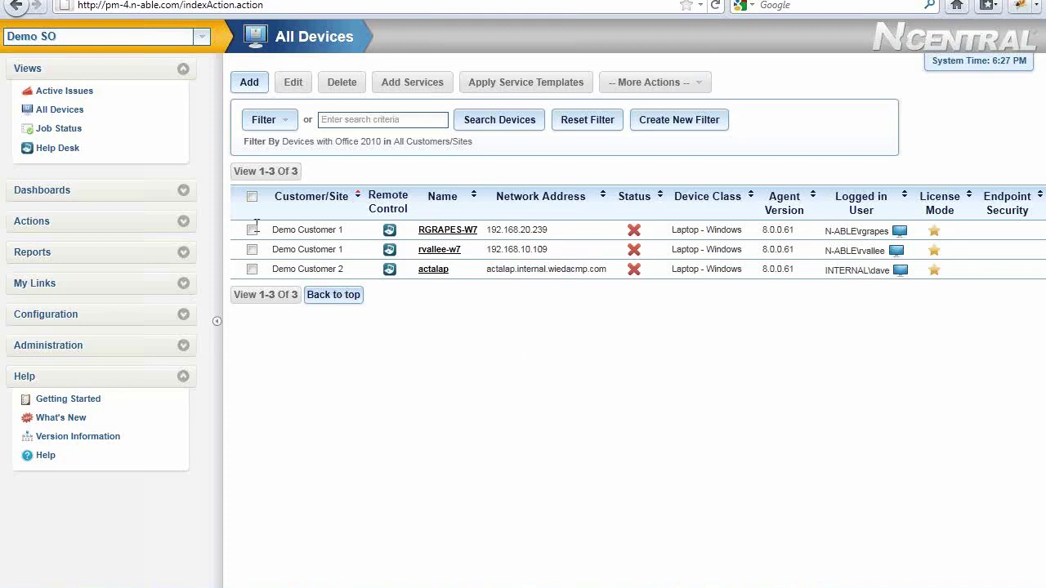
# Show the 7 active issues on EXCHANGE2K7 for Exchange Servers and expand the Dashboards panel
pyautogui.click(83, 94)
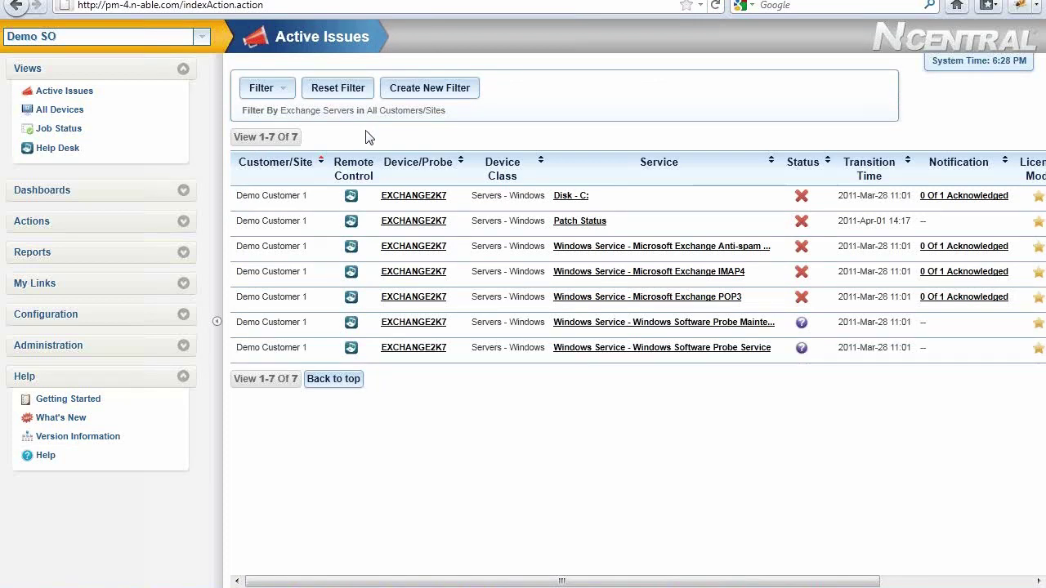
pyautogui.click(141, 198)
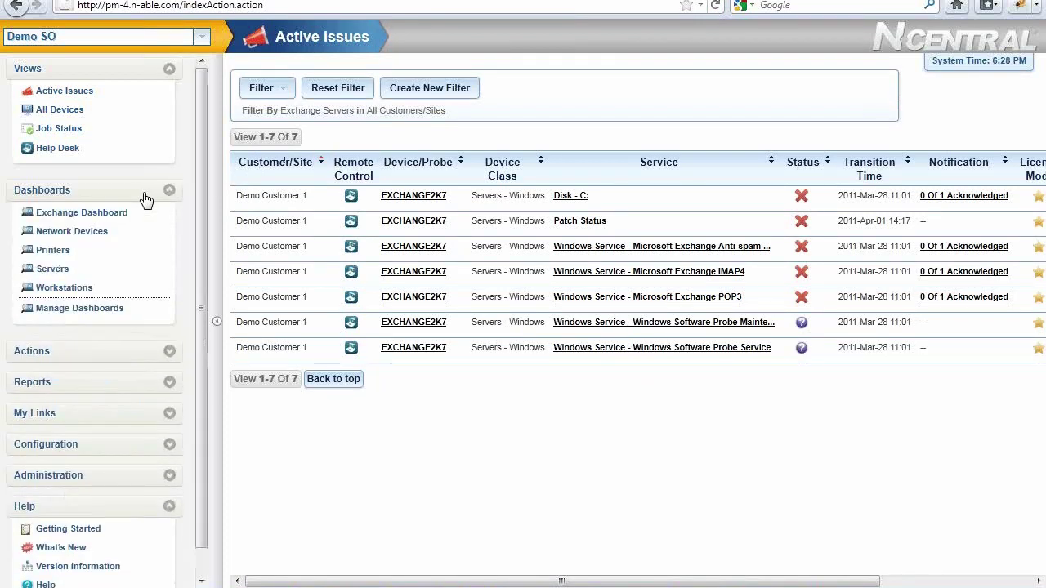
# Open the Servers dashboard with its filter replaced by Exchange Servers, leaving only EXCHANGE2K7
pyautogui.click(52, 273)
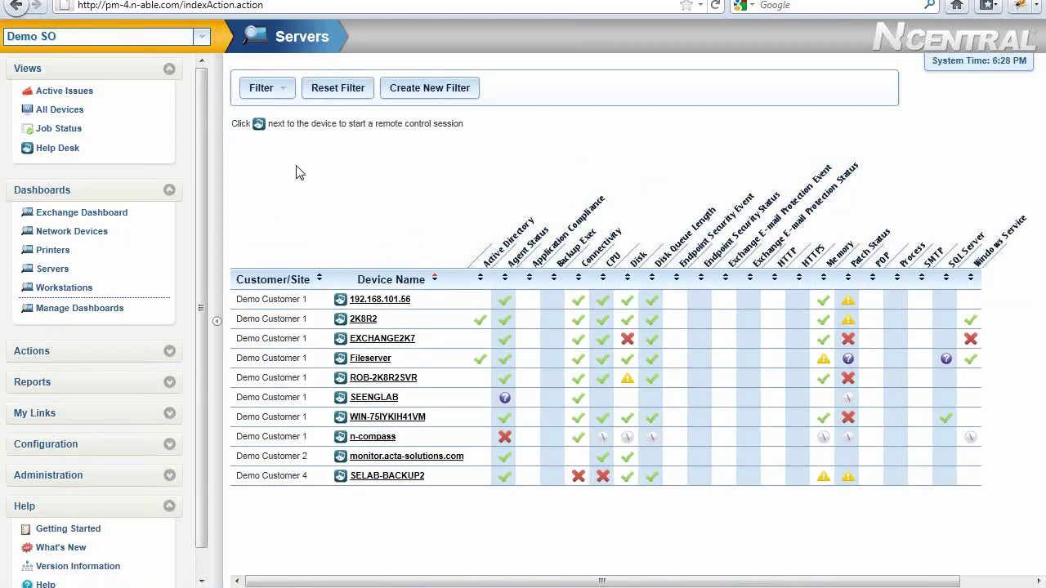
pyautogui.click(287, 95)
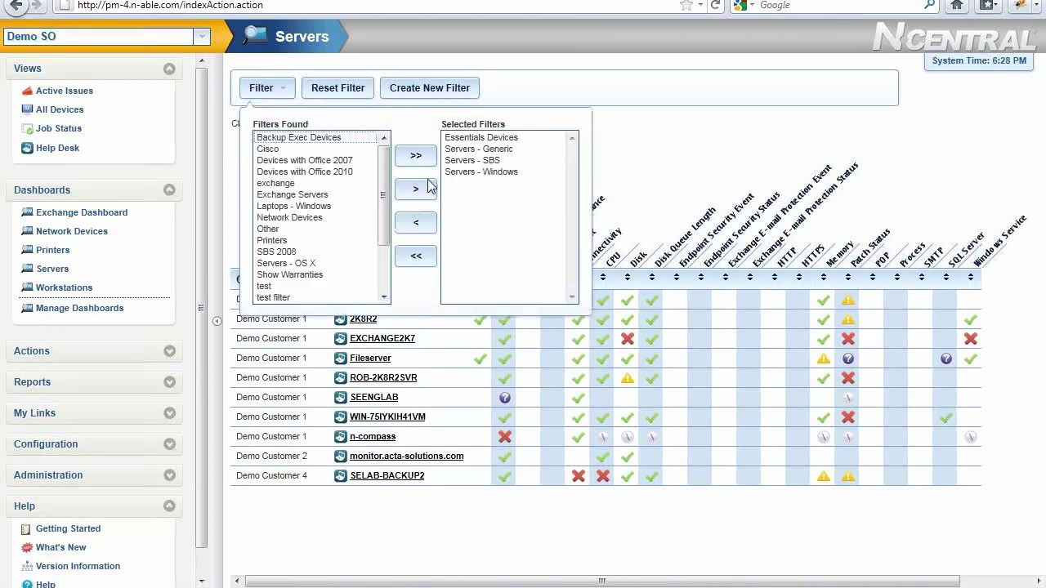
pyautogui.click(416, 256)
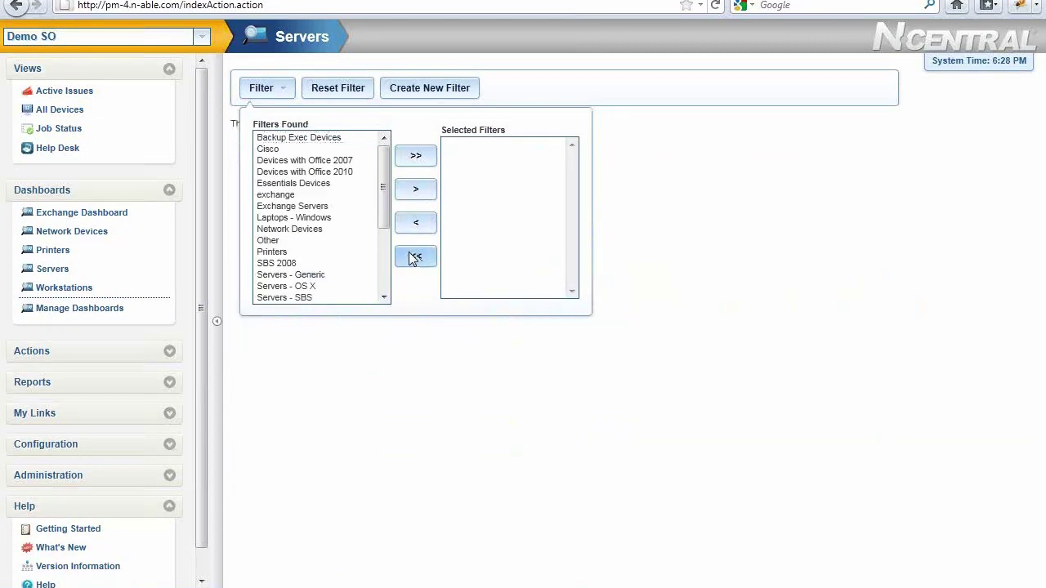
pyautogui.click(325, 207)
pyautogui.click(432, 189)
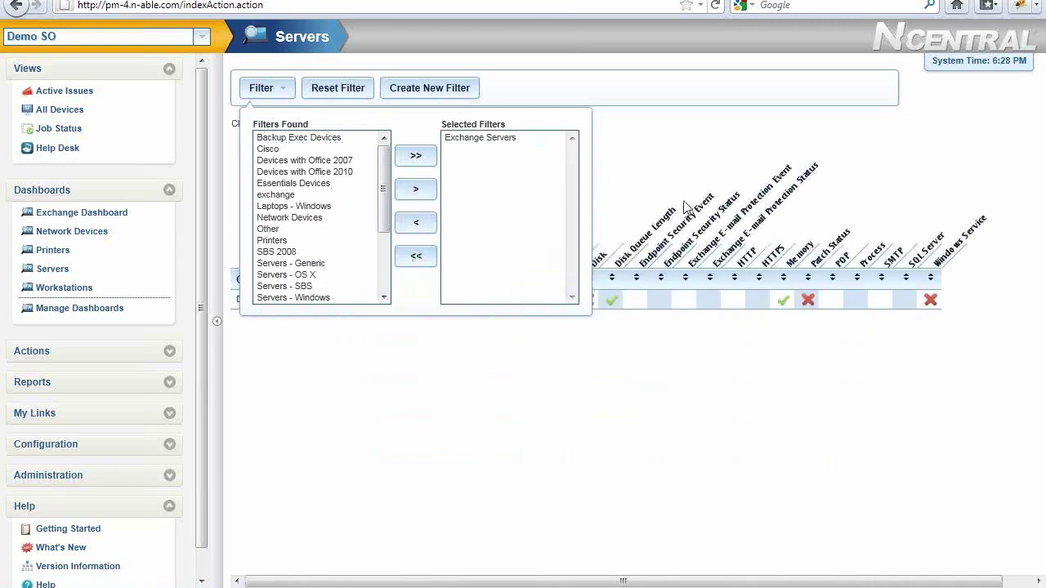
pyautogui.click(666, 198)
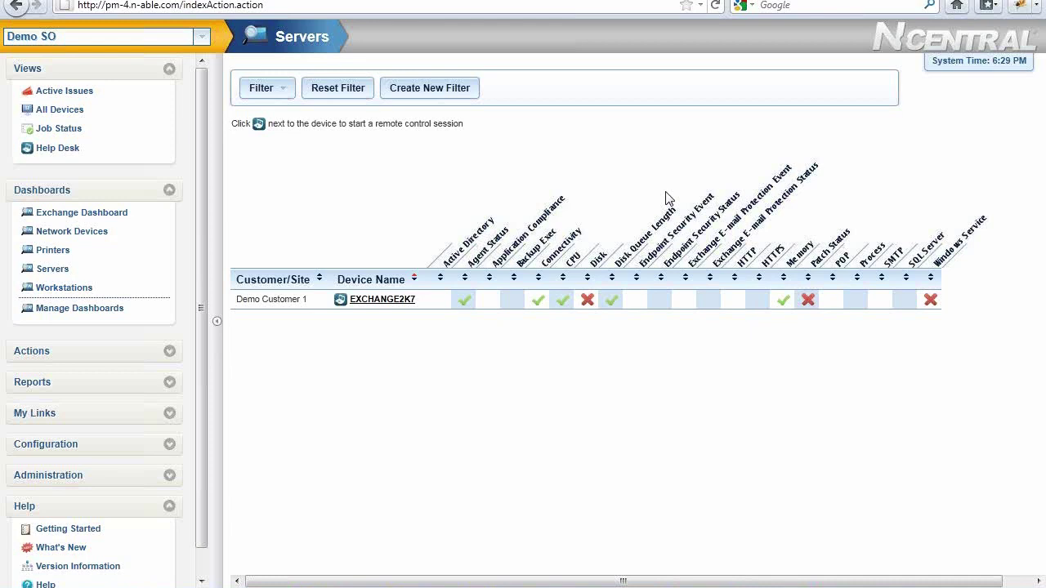
pyautogui.click(129, 452)
# Go to Configuration > Monitoring > Rules to list the 30 monitoring rules
pyautogui.moveTo(201, 443); pyautogui.dragTo(208, 515)
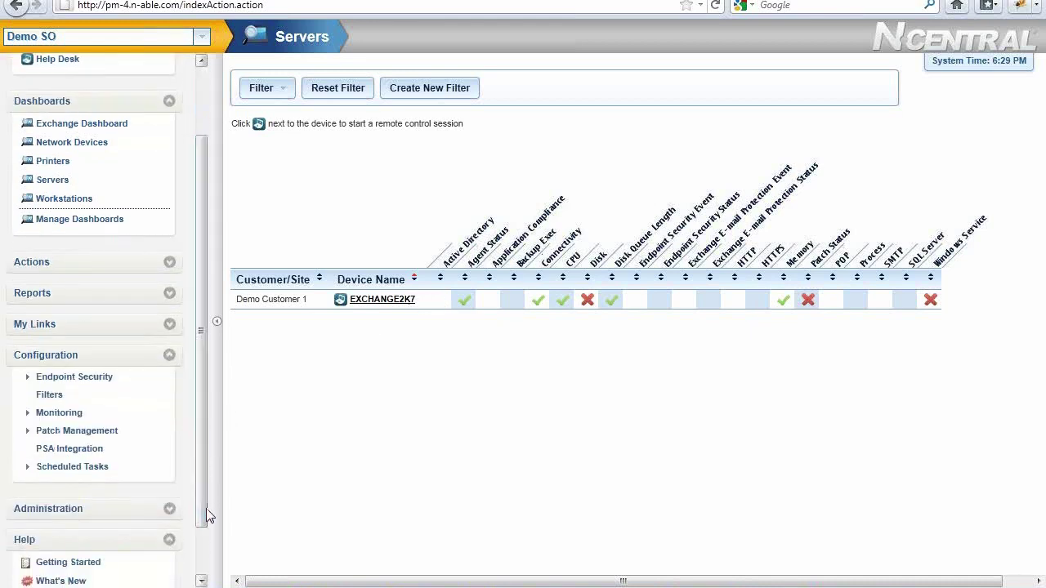
pyautogui.click(72, 415)
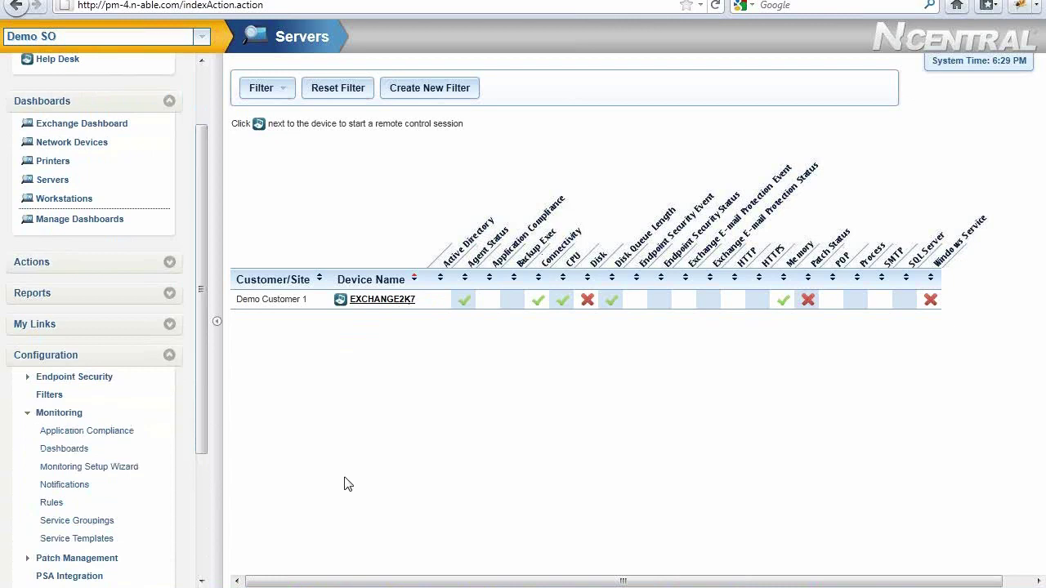
pyautogui.click(54, 502)
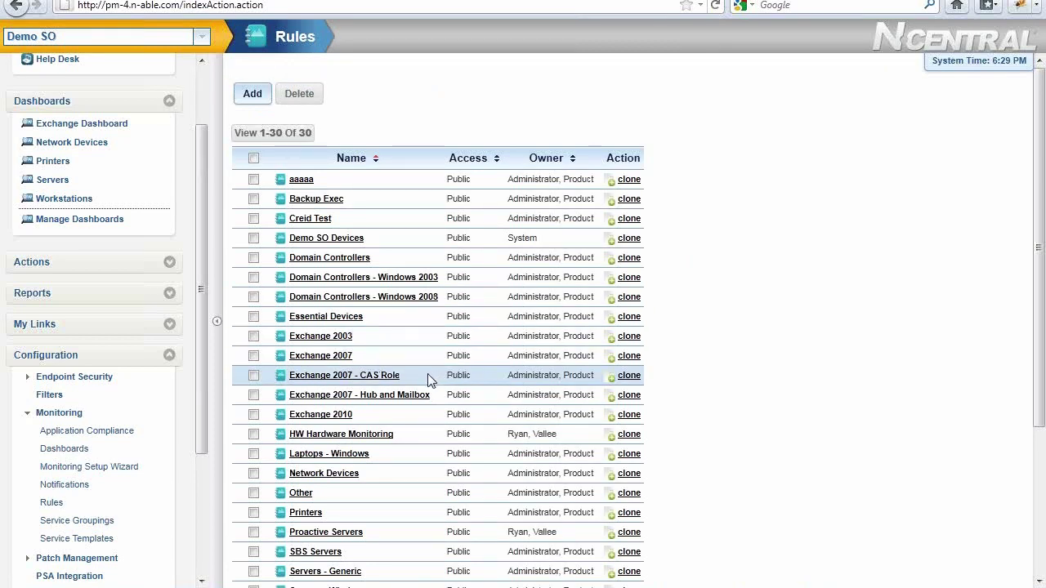
# Open the Domain Controllers - Windows 2008 rule, select its Domain Controllers filter, and view Configuration Options
pyautogui.click(382, 298)
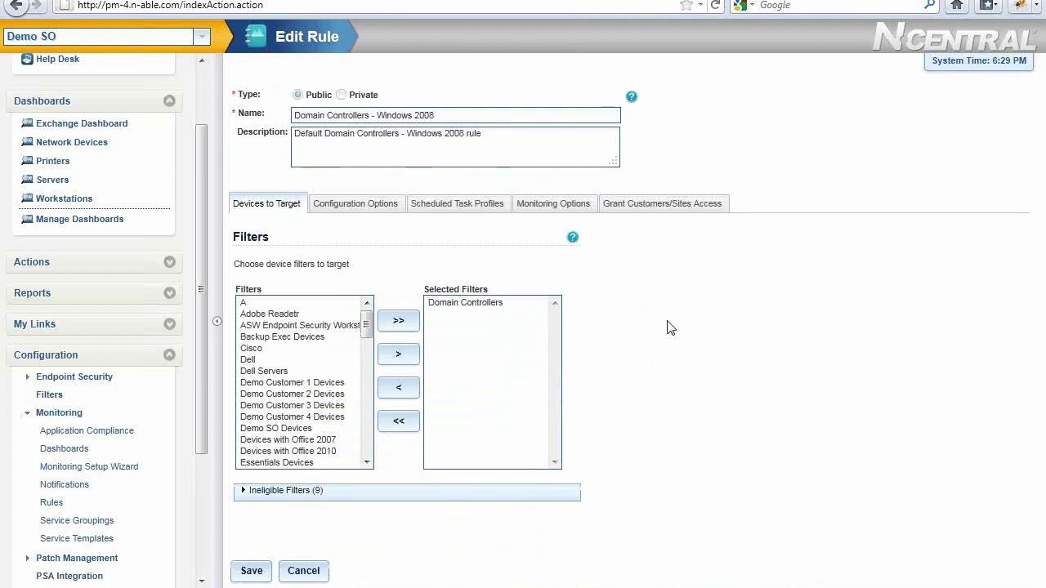
pyautogui.click(501, 307)
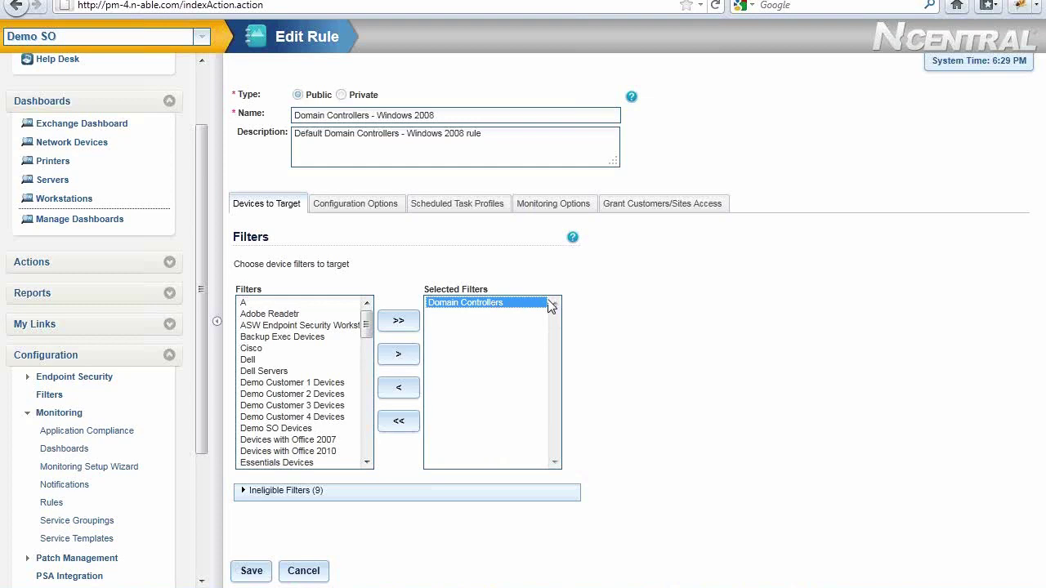
pyautogui.click(378, 205)
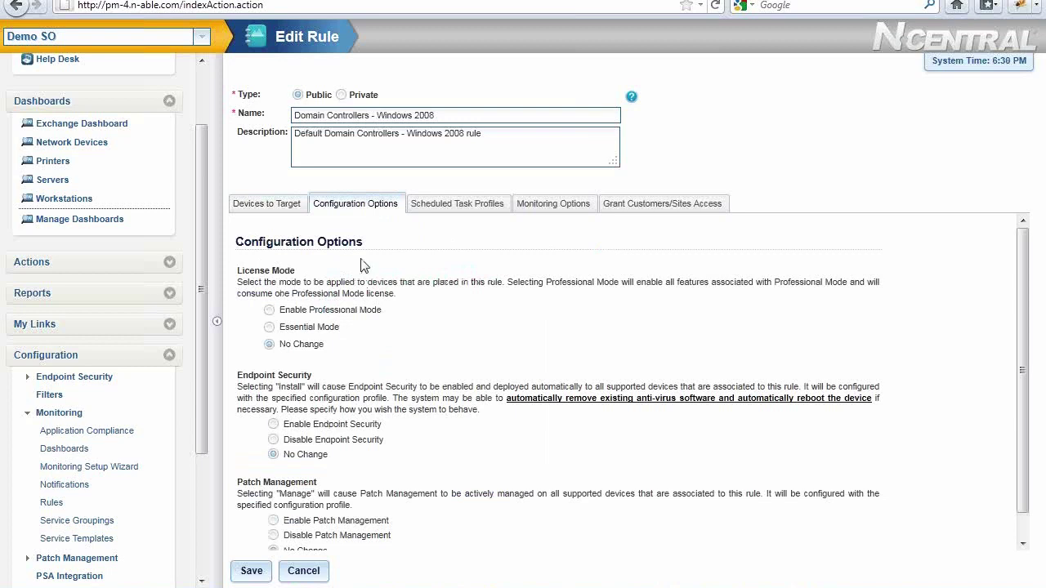
# Review the rule's Scheduled Task Profiles and Monitoring Options, then go back to Devices to Target
pyautogui.click(450, 218)
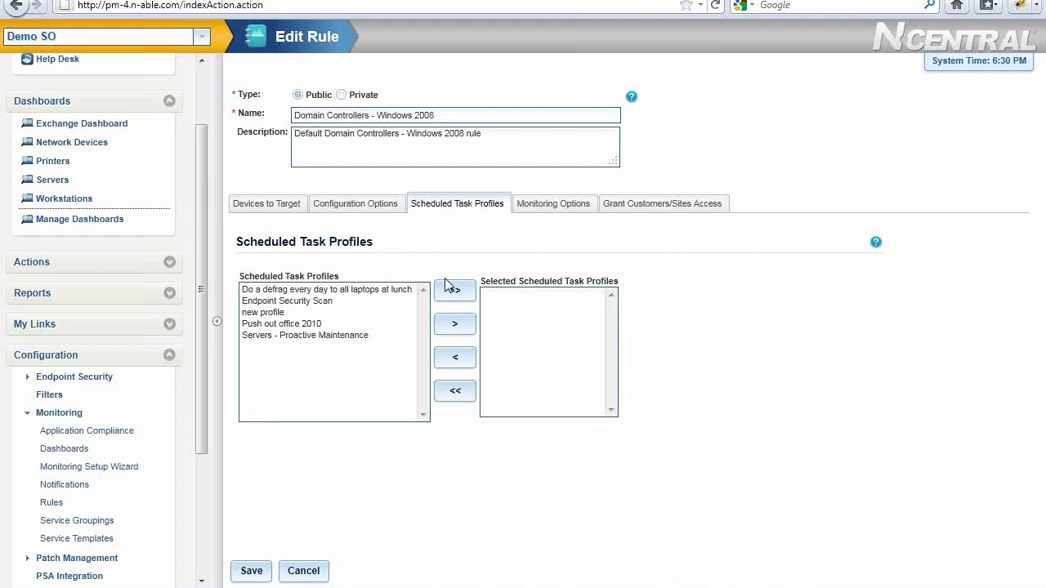
pyautogui.click(556, 203)
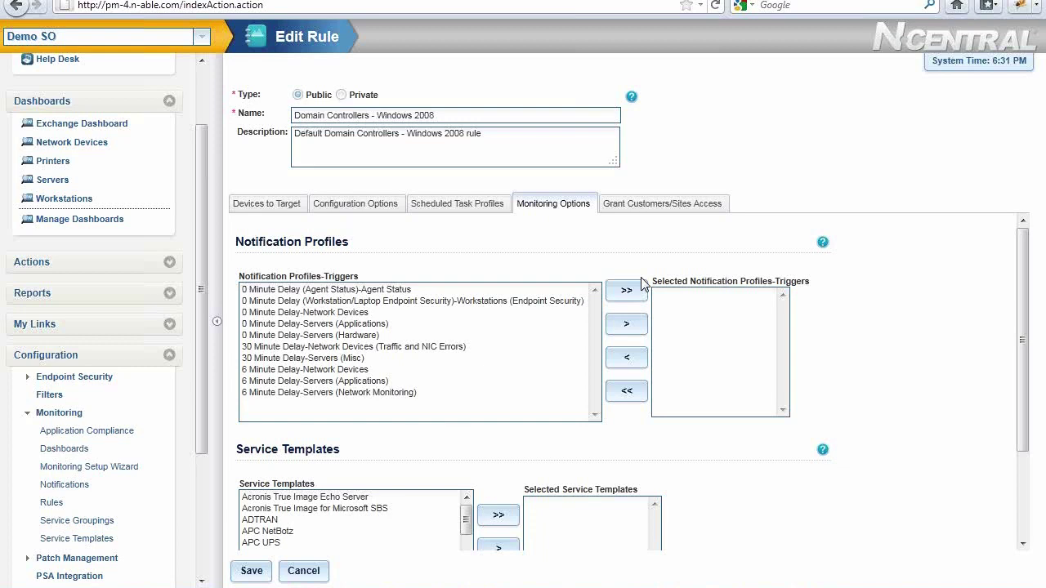
pyautogui.click(273, 212)
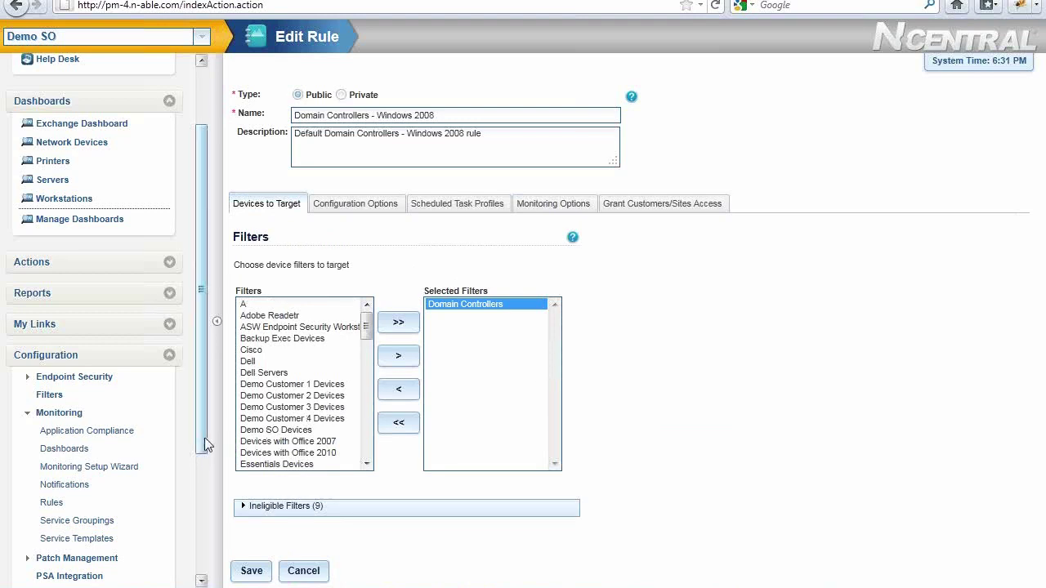
# Expand Configuration > Scheduled Tasks in the sidebar, then expand the Actions section
pyautogui.scroll(-4, 205, 438)
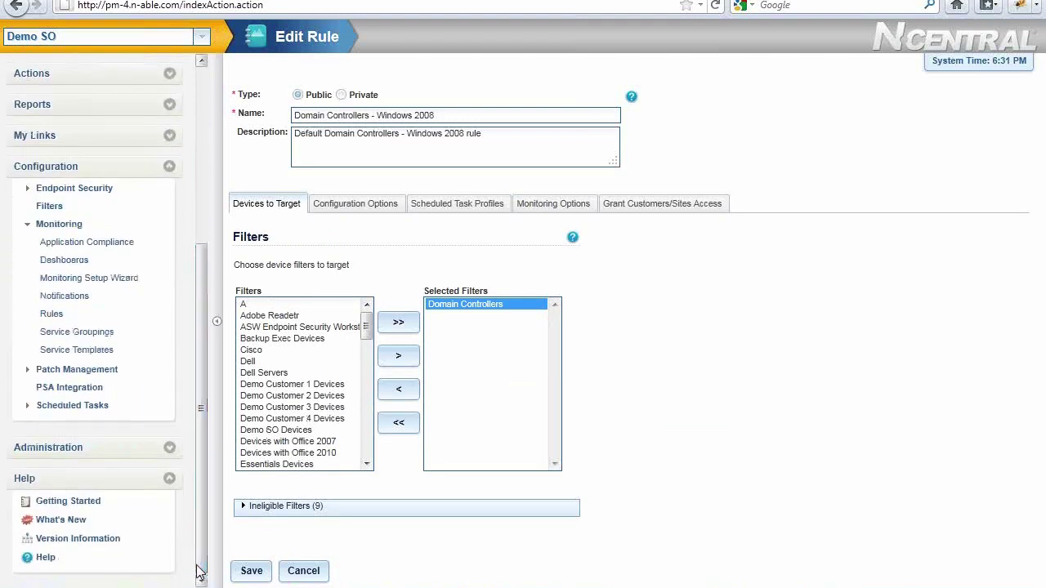
pyautogui.click(100, 406)
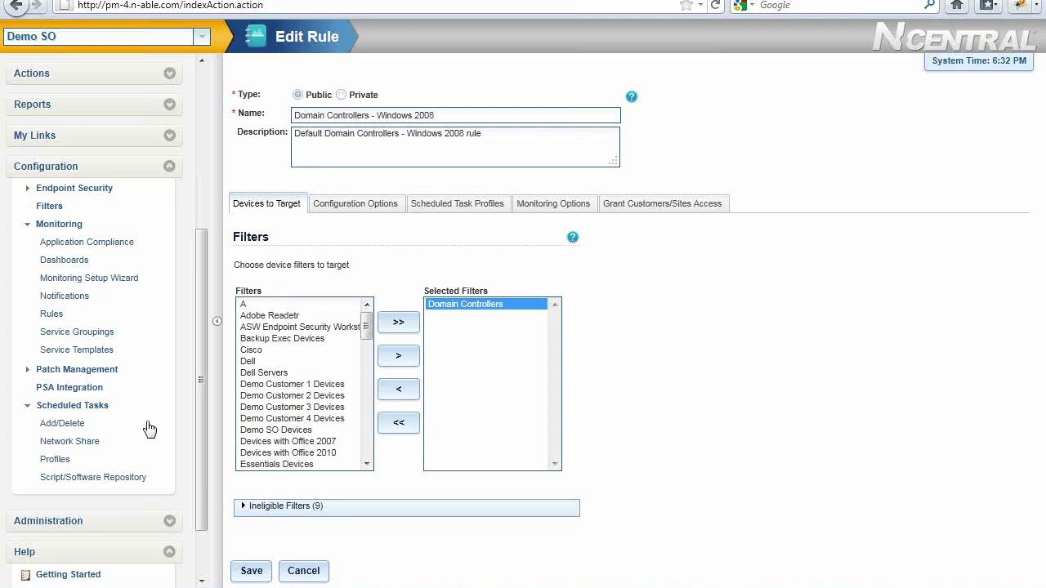
pyautogui.click(202, 210)
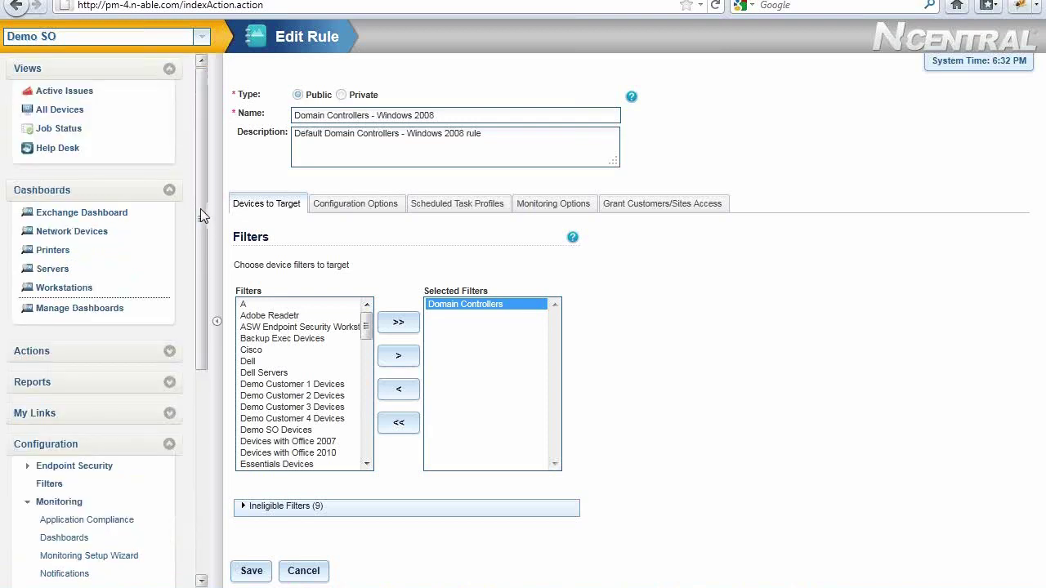
pyautogui.click(82, 357)
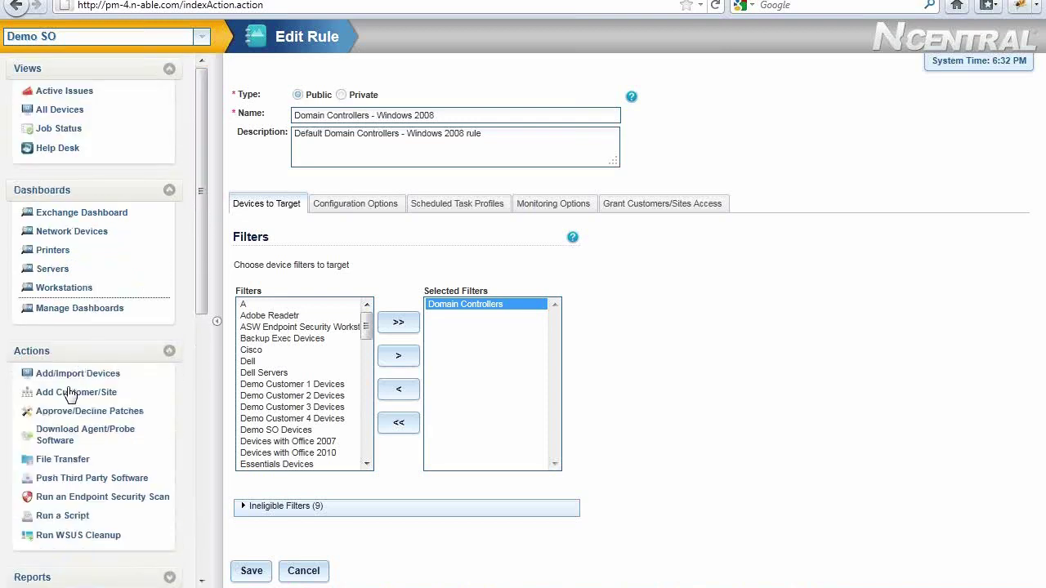
# Add a customer/site named Test Customer and enter the default credentials user name
pyautogui.click(69, 393)
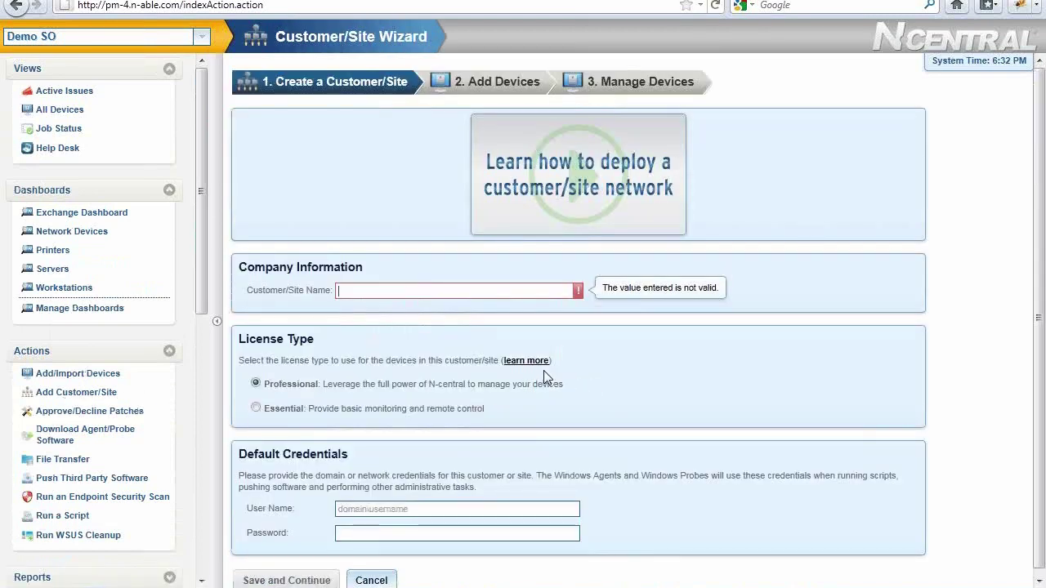
pyautogui.write('Test Customer.')
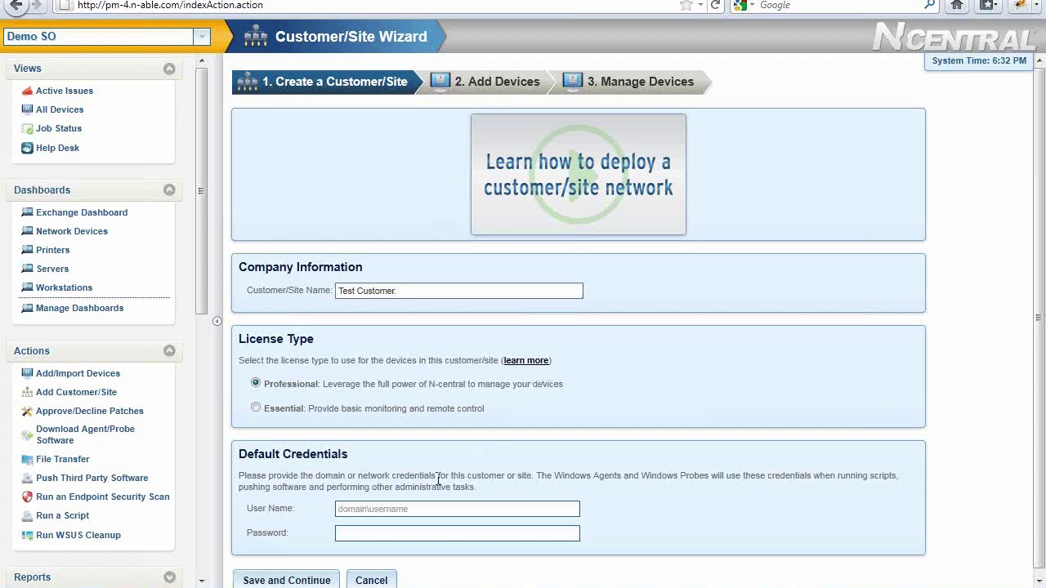
pyautogui.click(392, 509)
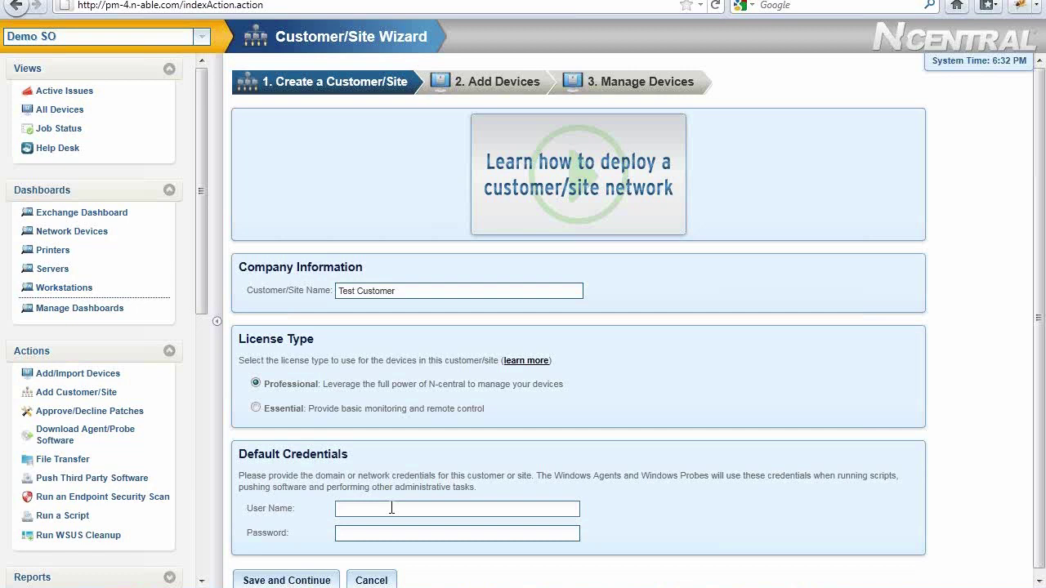
pyautogui.write('n-able')
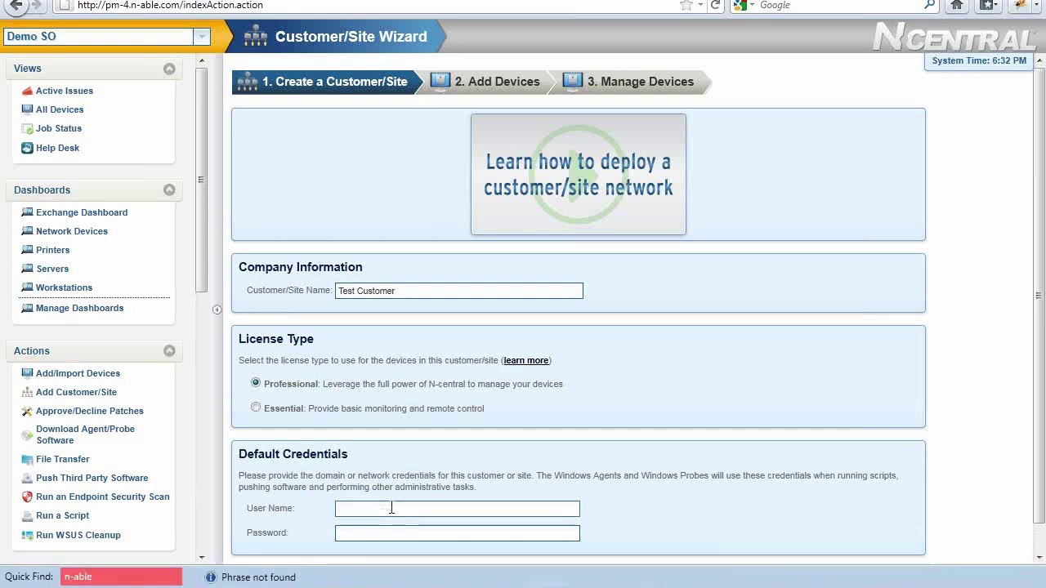
pyautogui.write('creid')
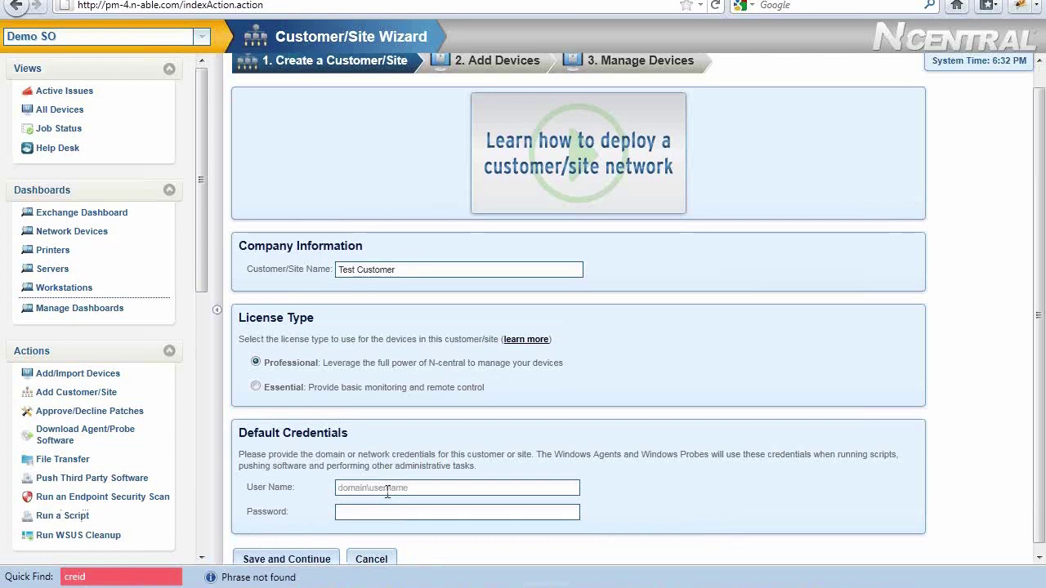
pyautogui.write('n')
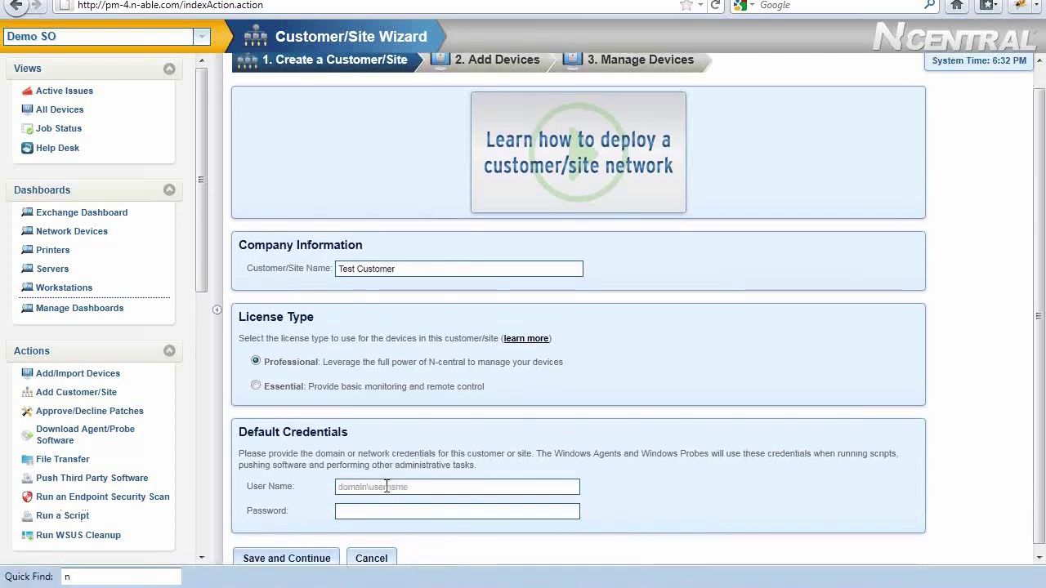
pyautogui.write('n')
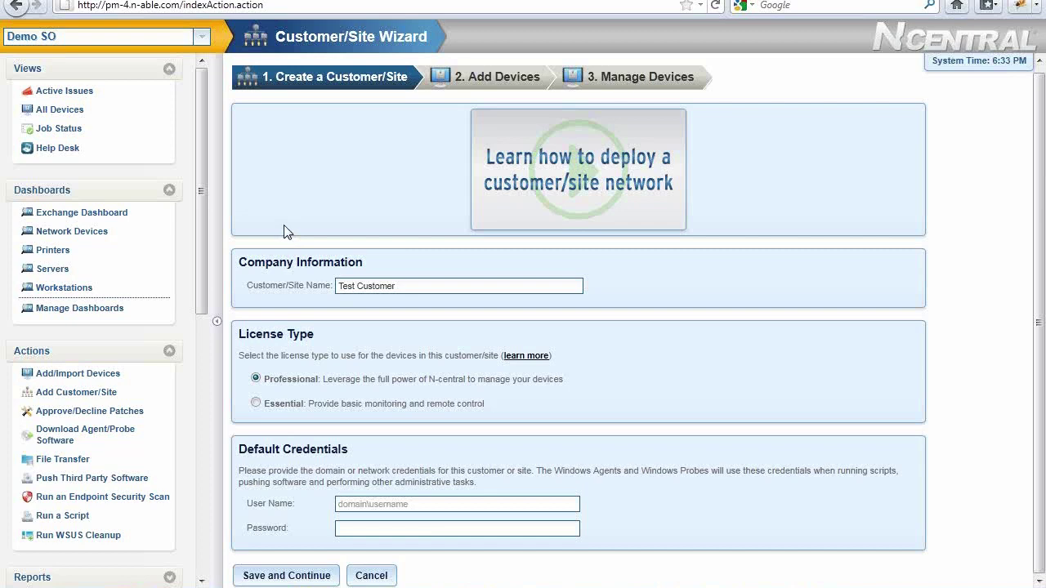
# From All Devices, open the device settings for the RGRAPES-W7 laptop
pyautogui.click(75, 111)
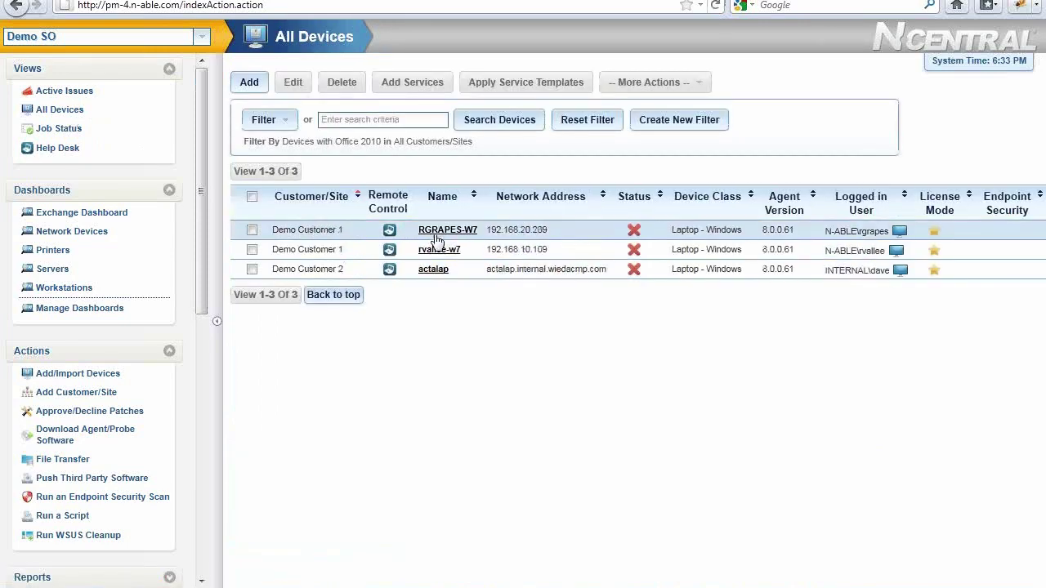
pyautogui.click(445, 230)
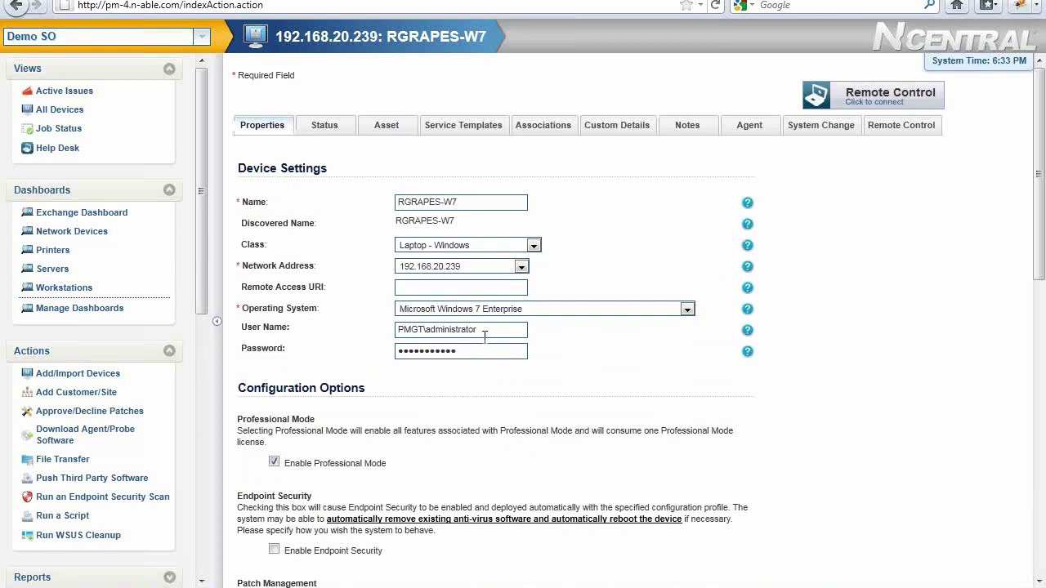
# Go back to the All Devices list filtered to Devices with Office 2010
pyautogui.click(81, 112)
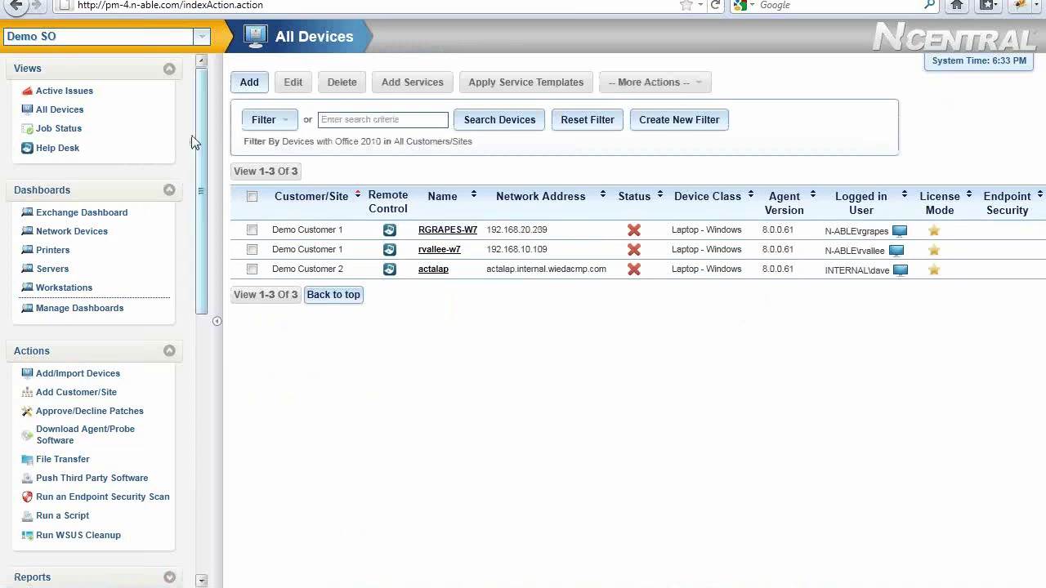
# Review bulk Edit Devices settings for all three Office 2010 devices, then start a Run a Script task
pyautogui.click(252, 197)
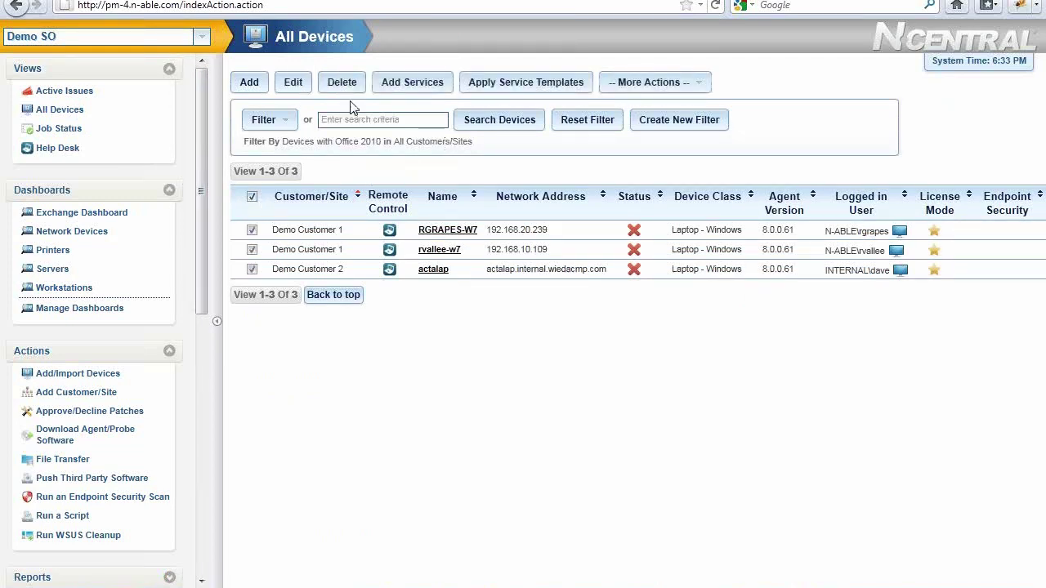
pyautogui.click(299, 86)
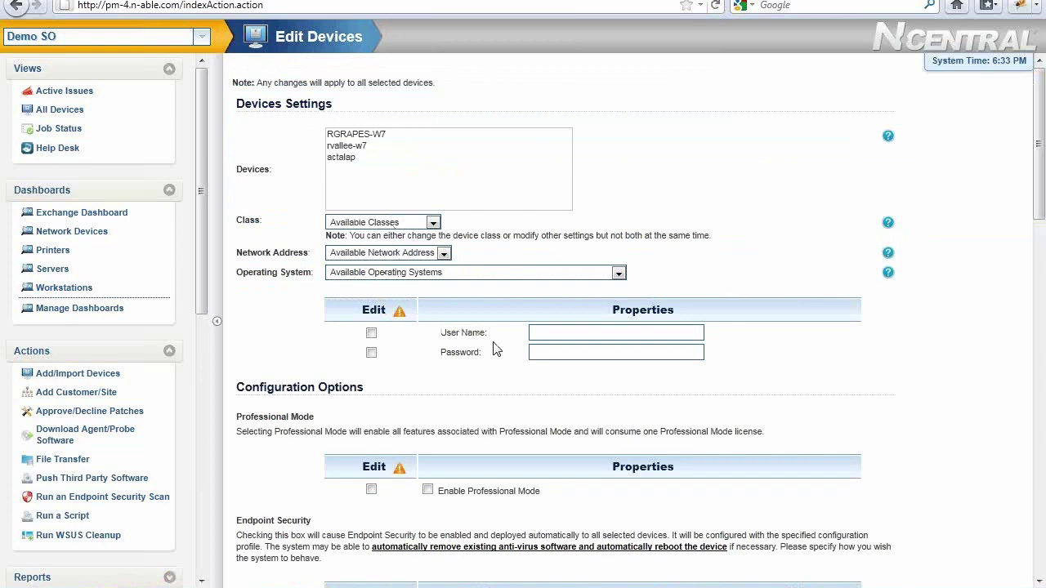
pyautogui.click(77, 520)
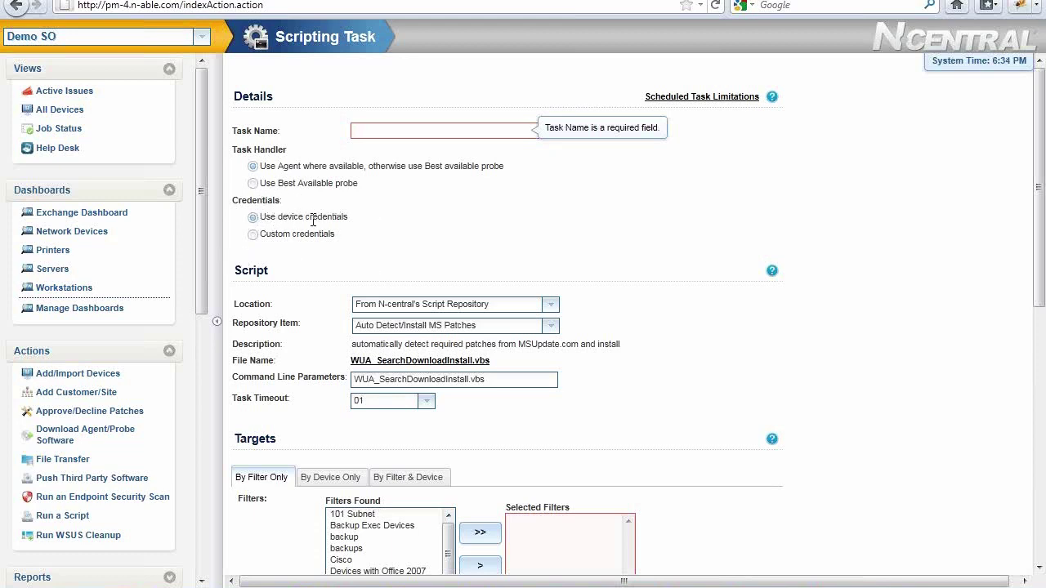
# Set the scripting task to use Custom credentials, focus User Name, and open the customer list
pyautogui.click(253, 235)
pyautogui.click(416, 256)
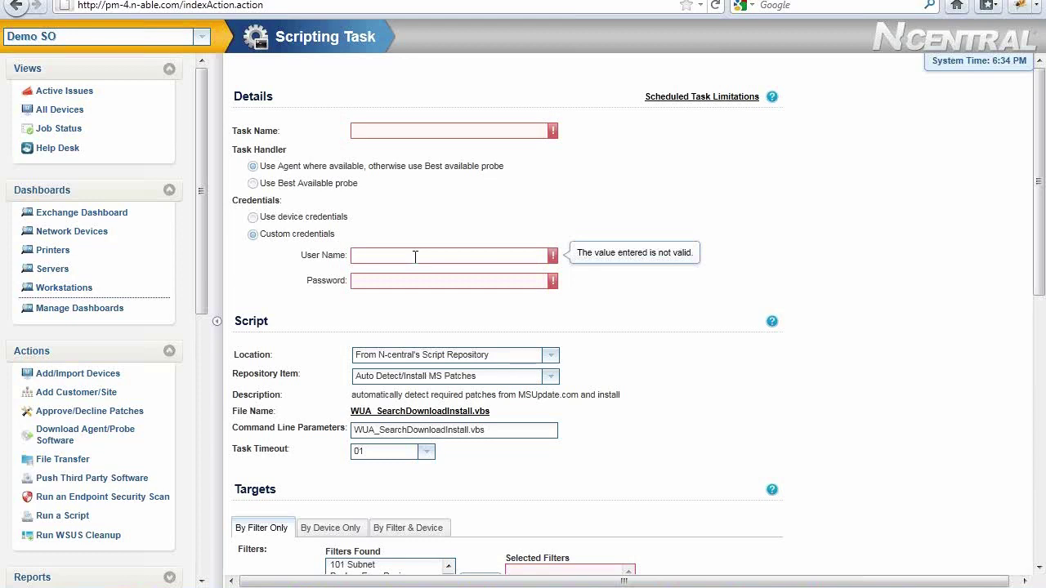
pyautogui.click(415, 256)
pyautogui.click(201, 42)
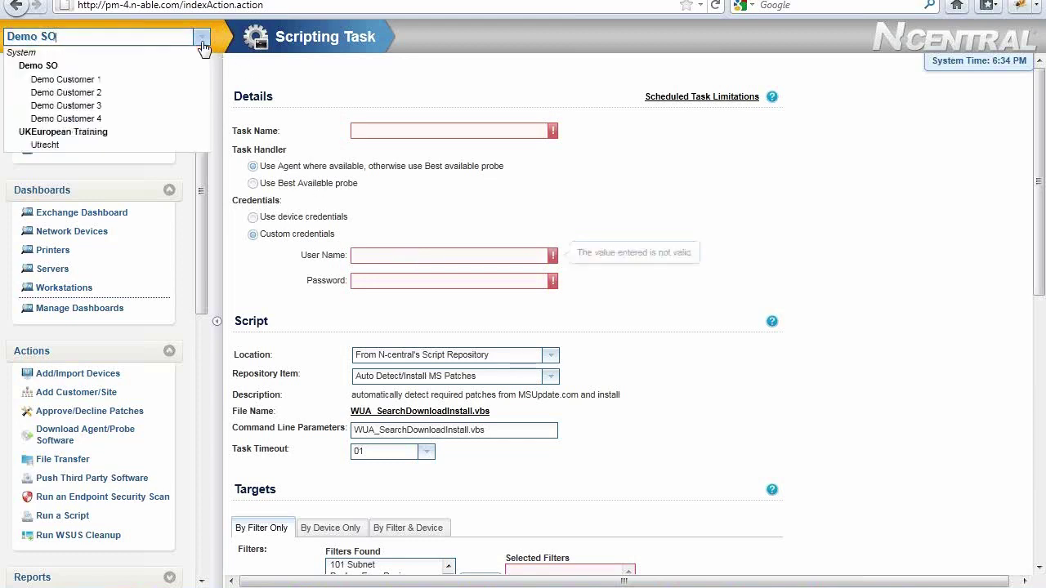
# Switch to Demo Customer 1, check the \\tubby\office2010 network share default, and start a third-party push task
pyautogui.click(147, 80)
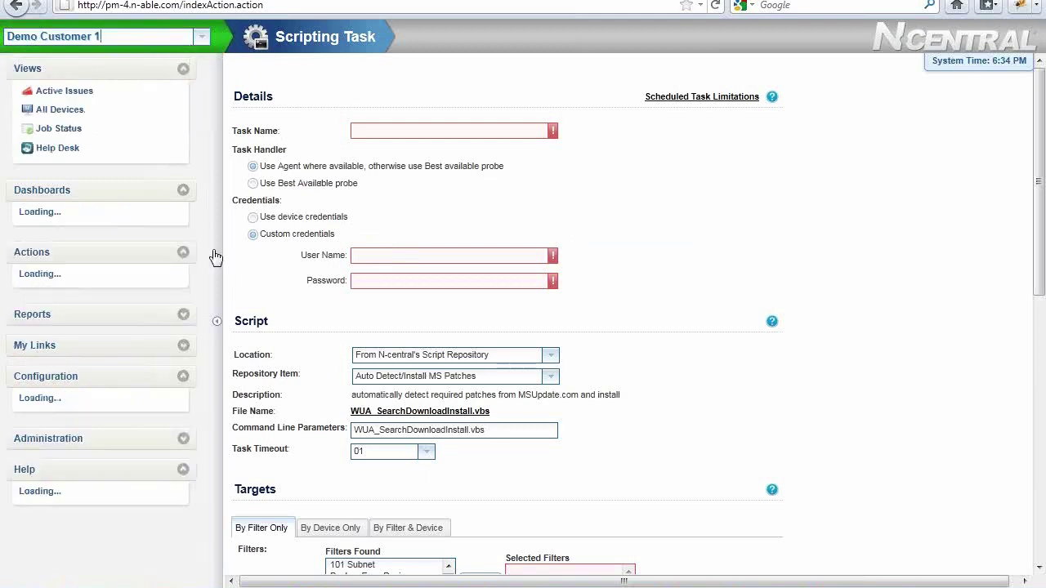
pyautogui.click(203, 357)
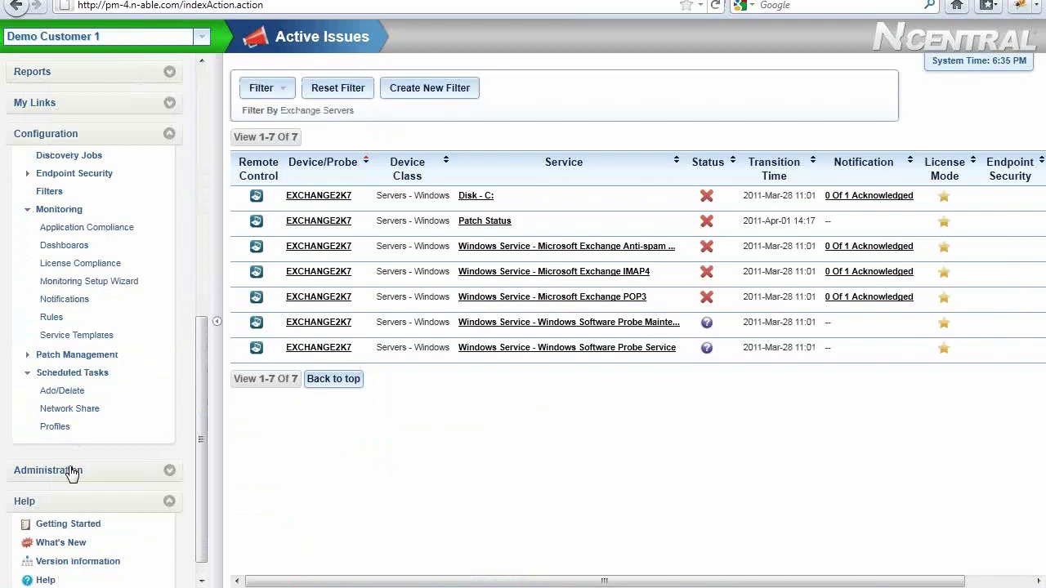
pyautogui.click(72, 471)
pyautogui.click(57, 495)
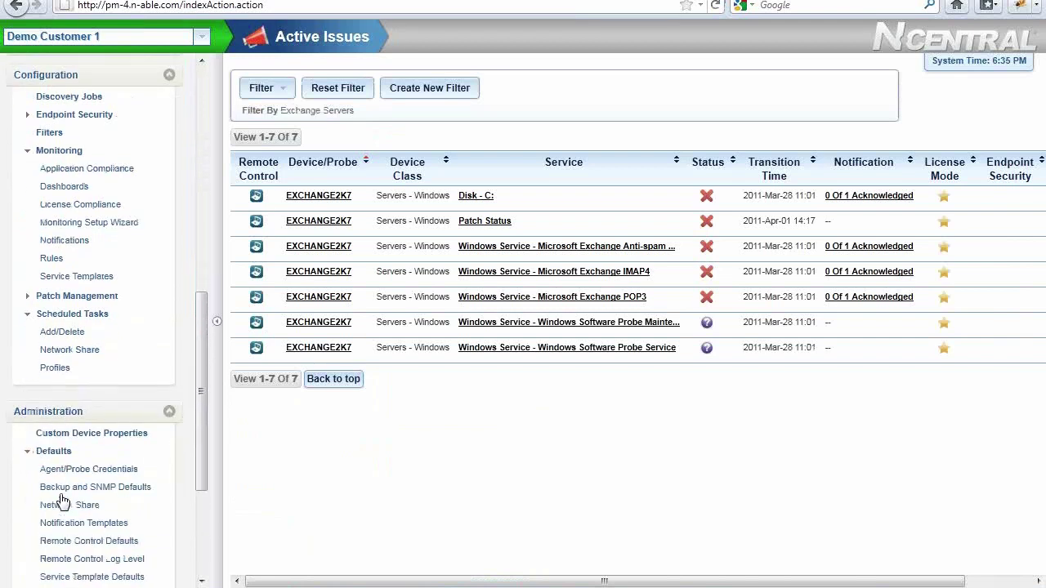
pyautogui.click(64, 507)
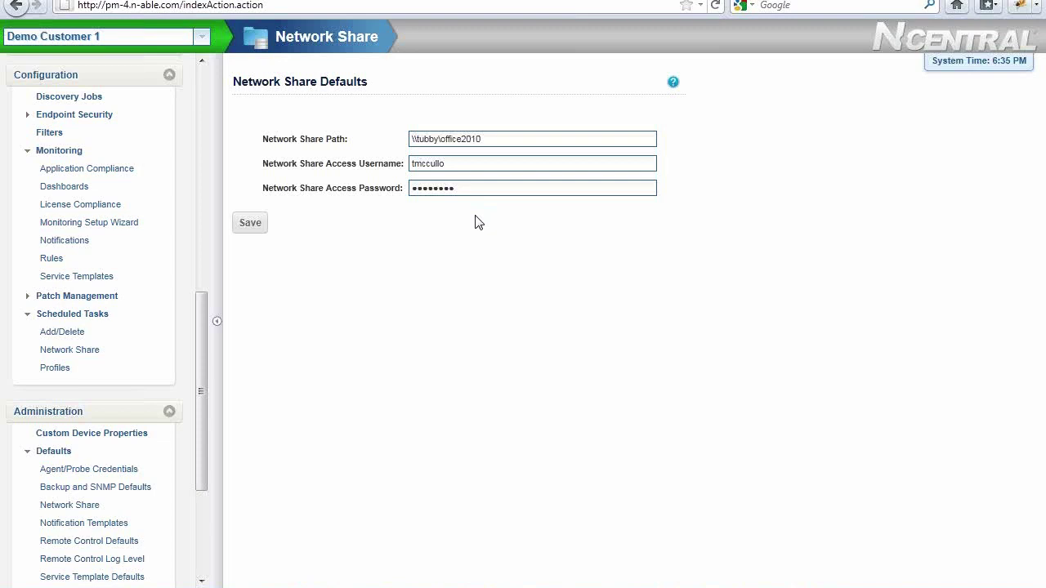
pyautogui.click(203, 159)
pyautogui.click(188, 425)
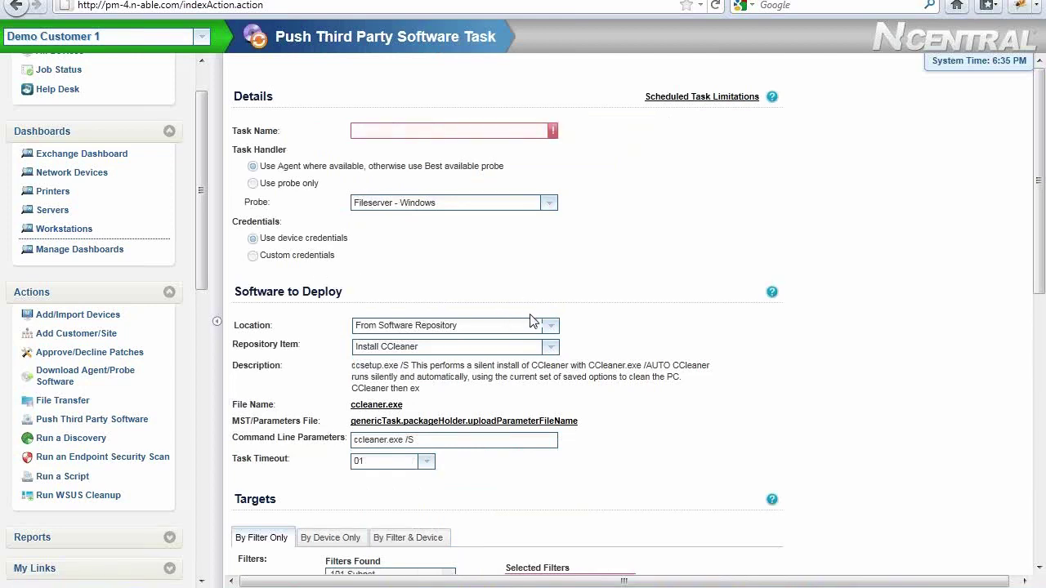
# Set the push task to deploy office2010.msi from the default network share
pyautogui.click(552, 327)
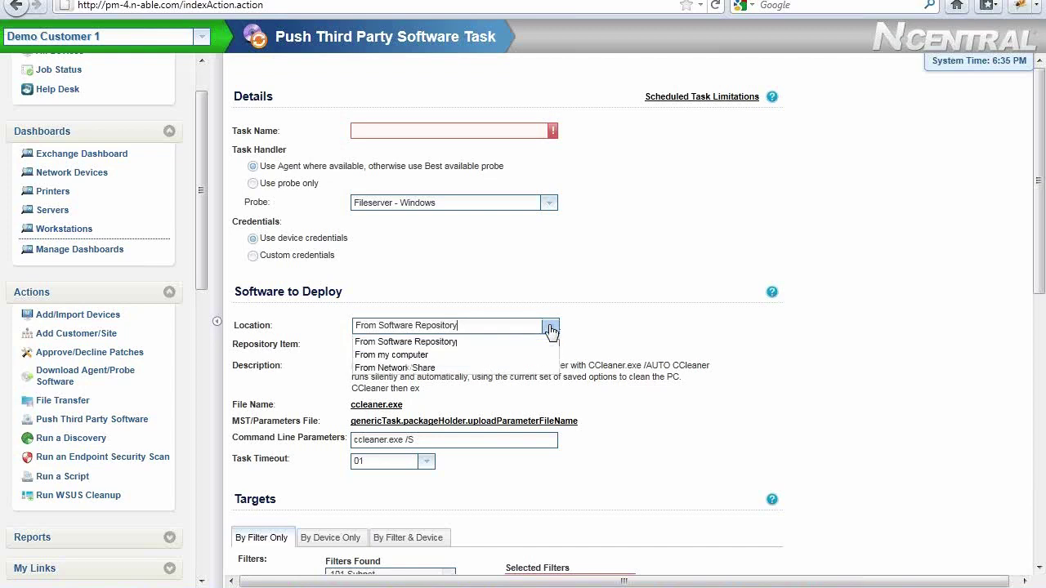
pyautogui.click(520, 367)
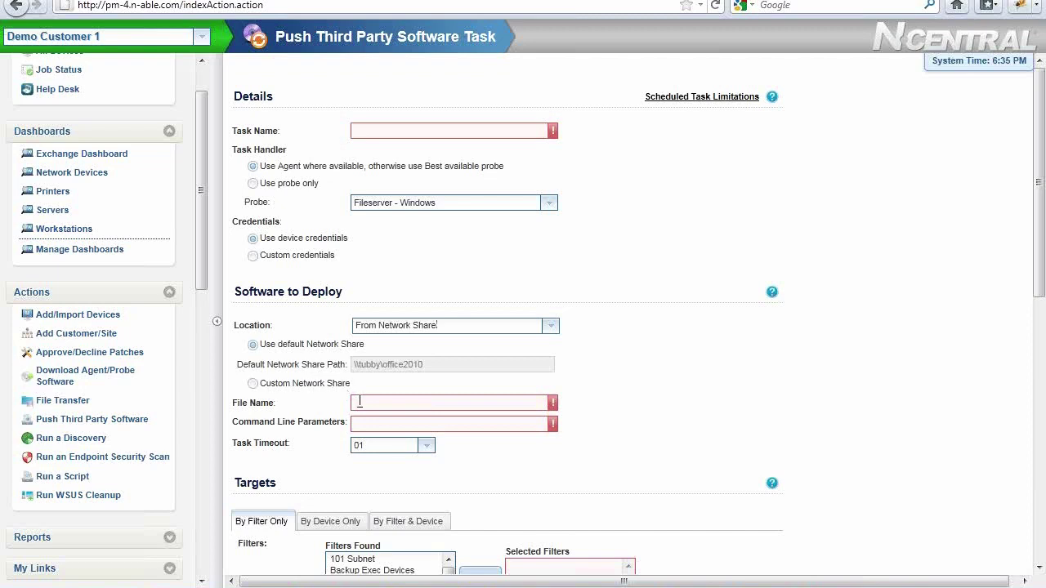
pyautogui.moveTo(553, 402)
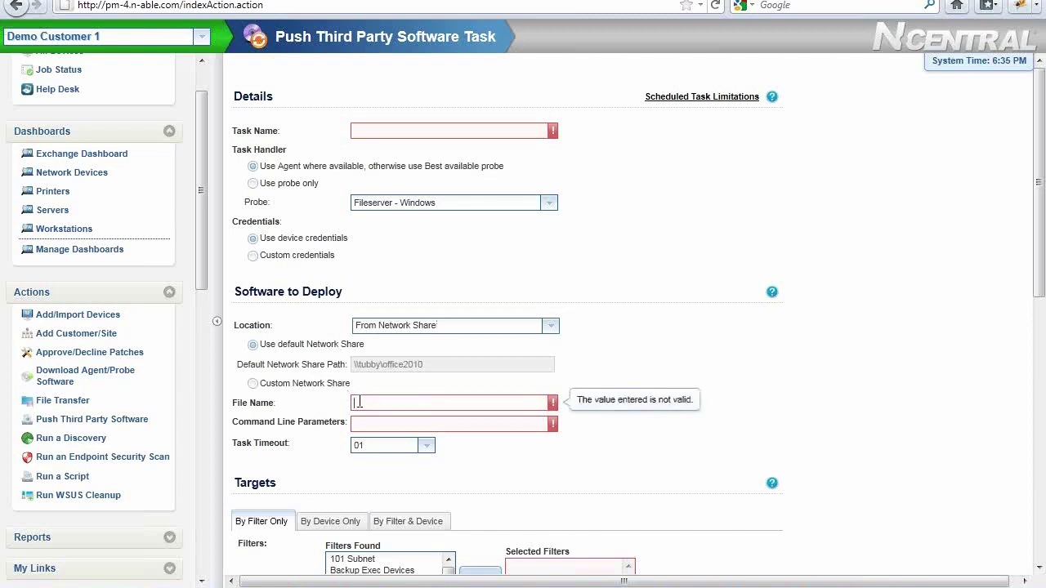
pyautogui.write('office2010.msi')
pyautogui.press('Tab')
# Add /quiet to the command-line parameters and pick the Devices with Office 2007 target filter
pyautogui.click(587, 374)
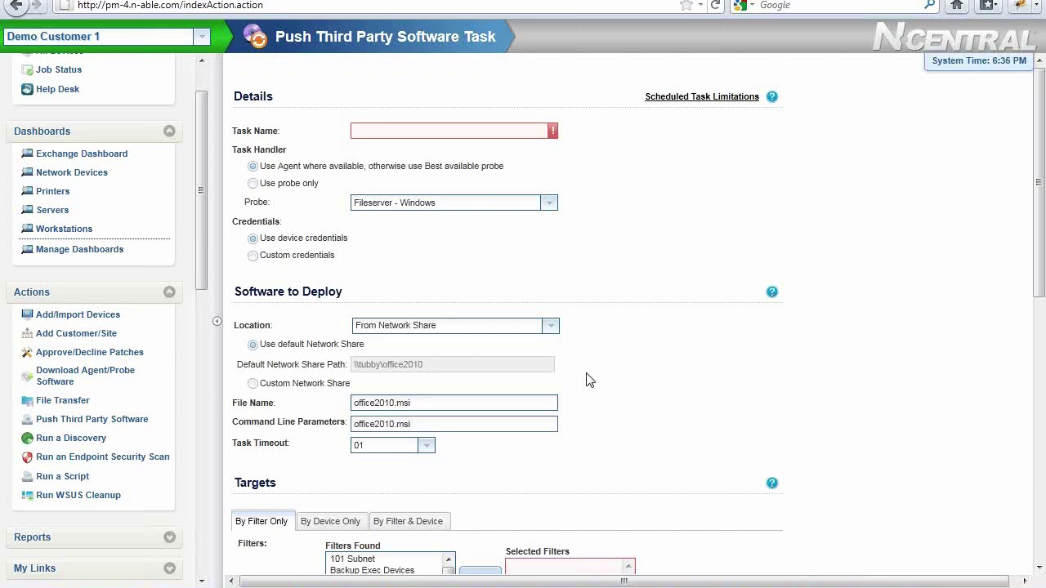
pyautogui.write('/quiet')
pyautogui.moveTo(1041, 254); pyautogui.dragTo(1029, 449)
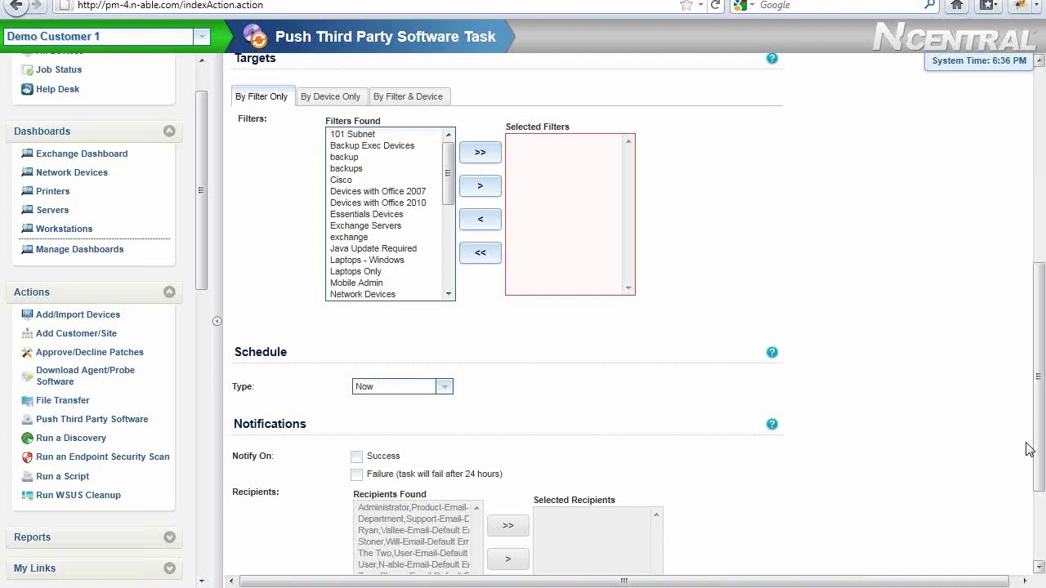
pyautogui.click(404, 195)
# Add the Devices with Office 2007 filter and four devices, such as EXCHANGE2K7 and Fileserver, as targets
pyautogui.click(480, 187)
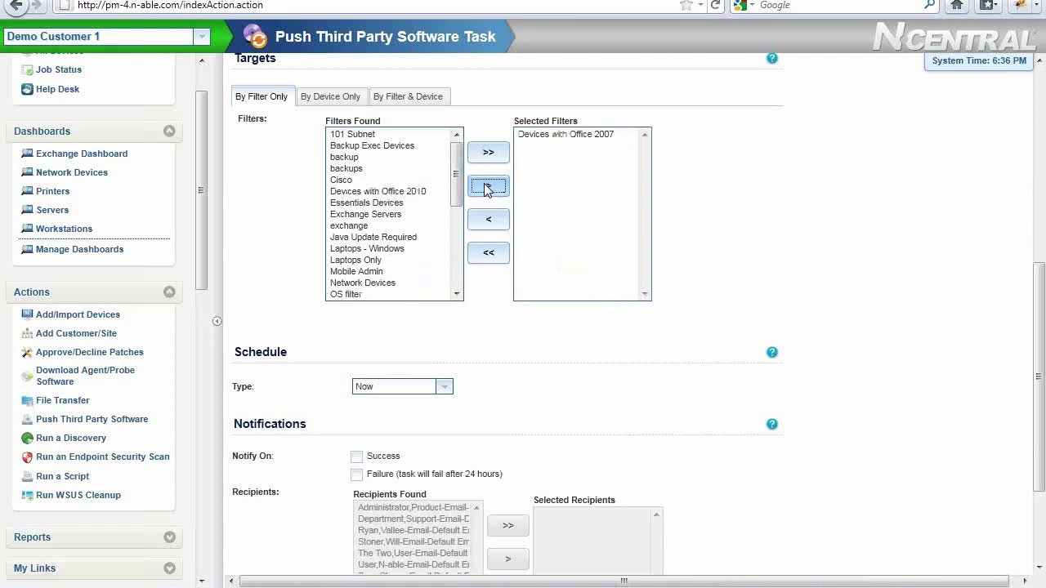
pyautogui.click(321, 99)
pyautogui.moveTo(359, 200); pyautogui.dragTo(360, 235)
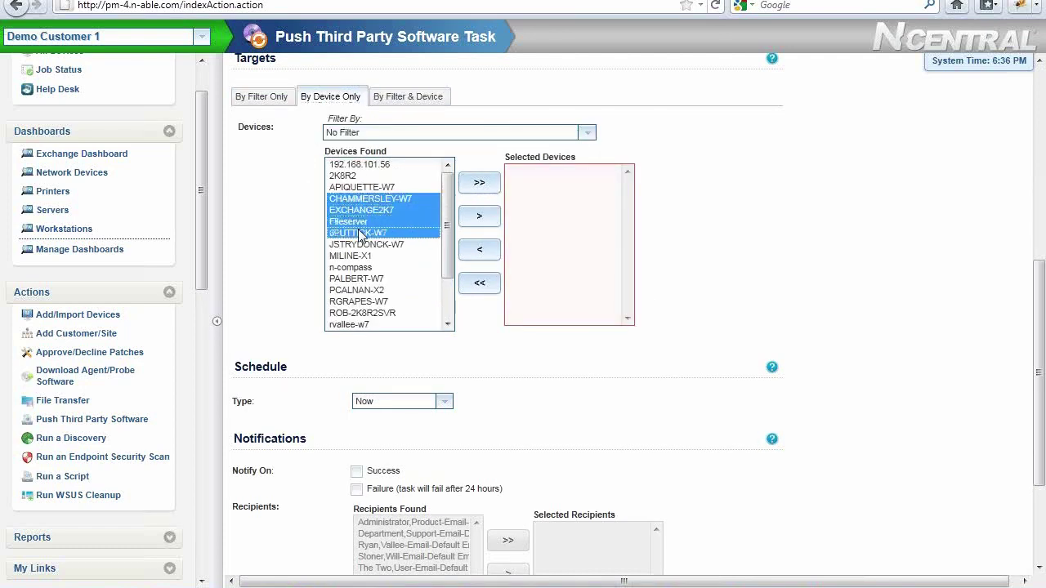
pyautogui.click(409, 105)
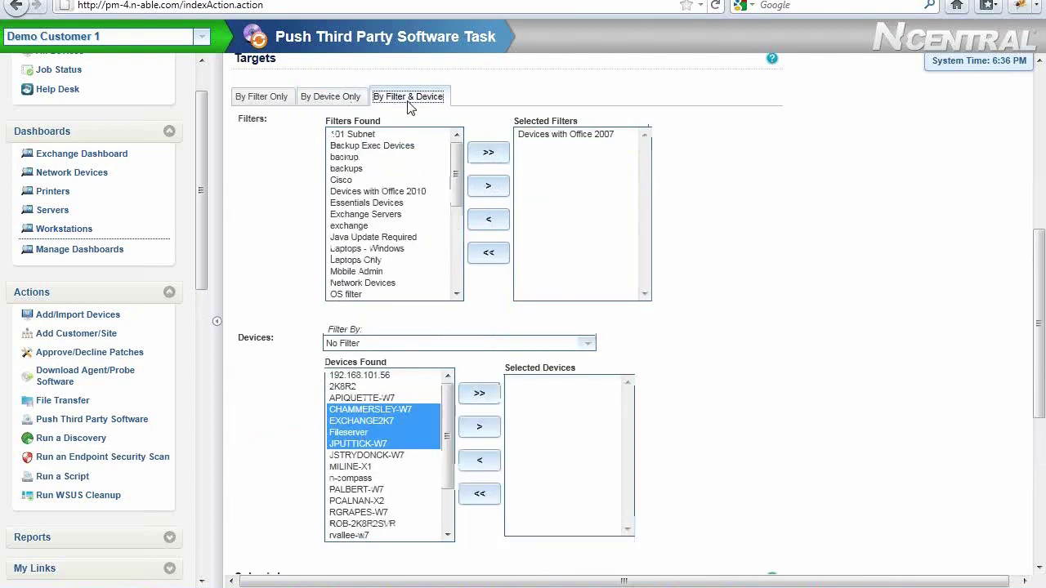
pyautogui.click(594, 137)
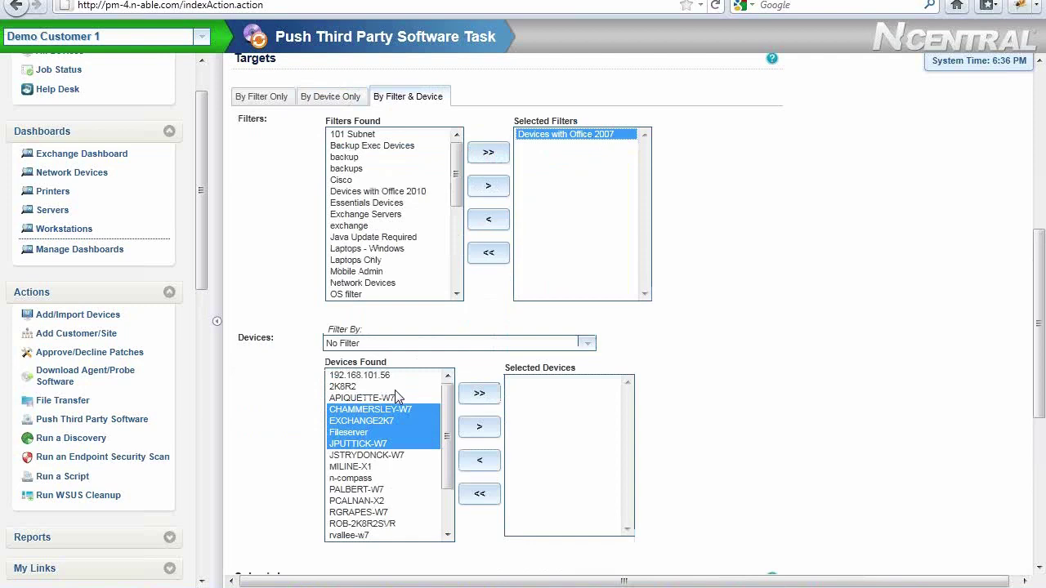
pyautogui.click(479, 427)
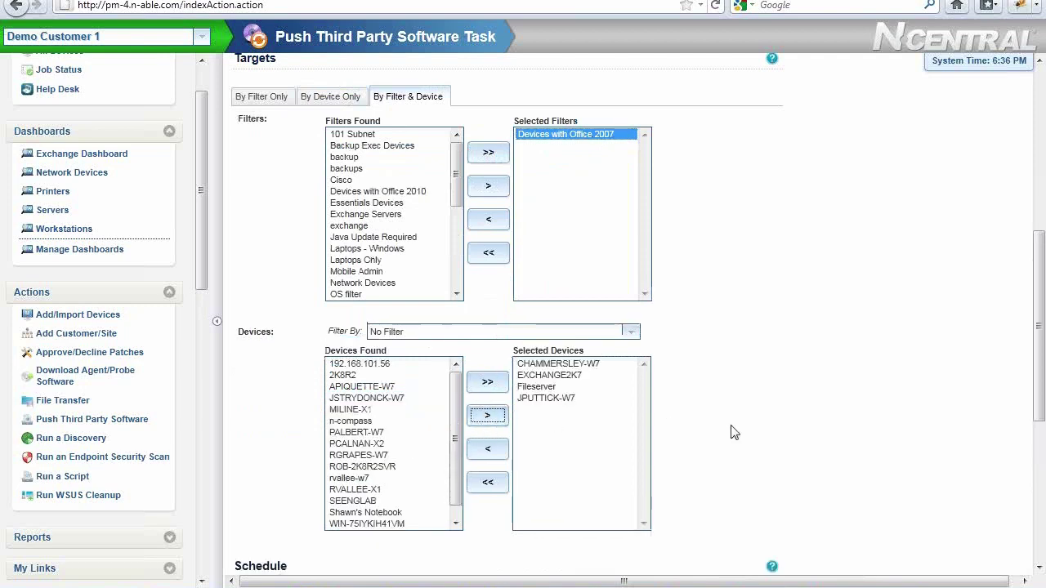
pyautogui.click(773, 433)
# Send success and failure notifications to three recipients, then leave the push task form
pyautogui.scroll(-5, 891, 458)
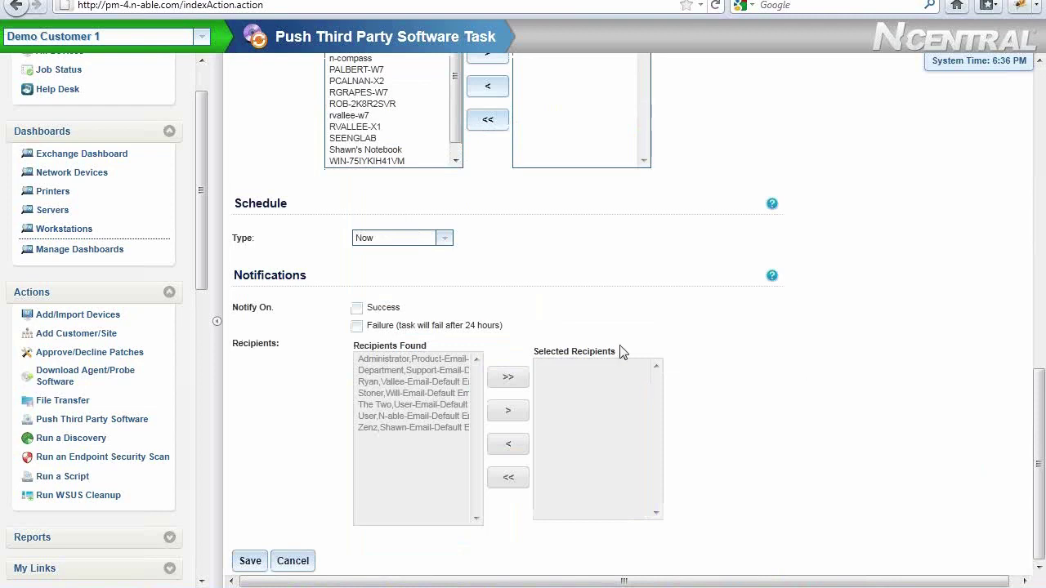
pyautogui.click(357, 309)
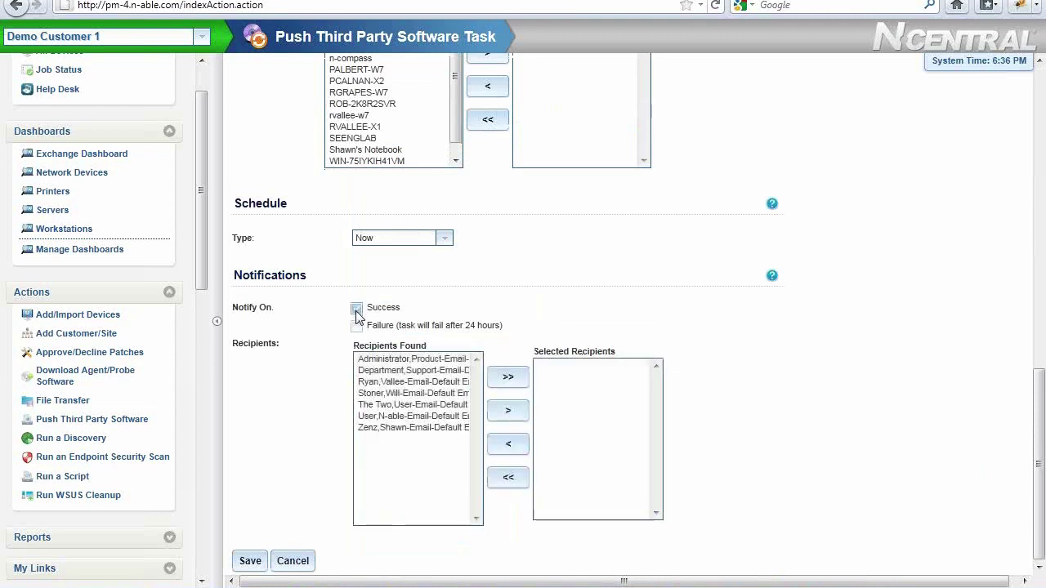
pyautogui.click(357, 326)
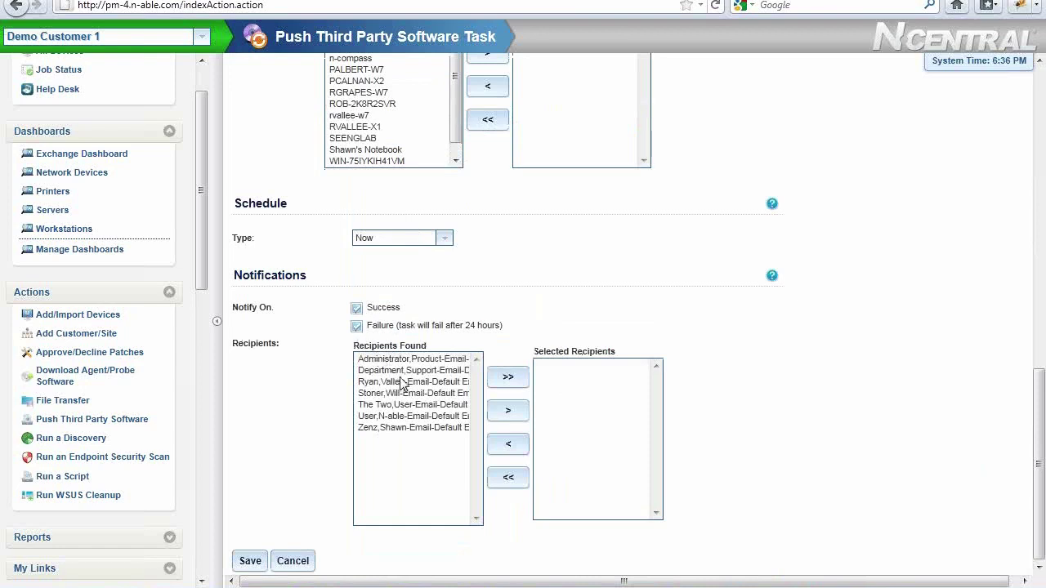
pyautogui.moveTo(403, 372); pyautogui.dragTo(407, 395)
pyautogui.click(507, 411)
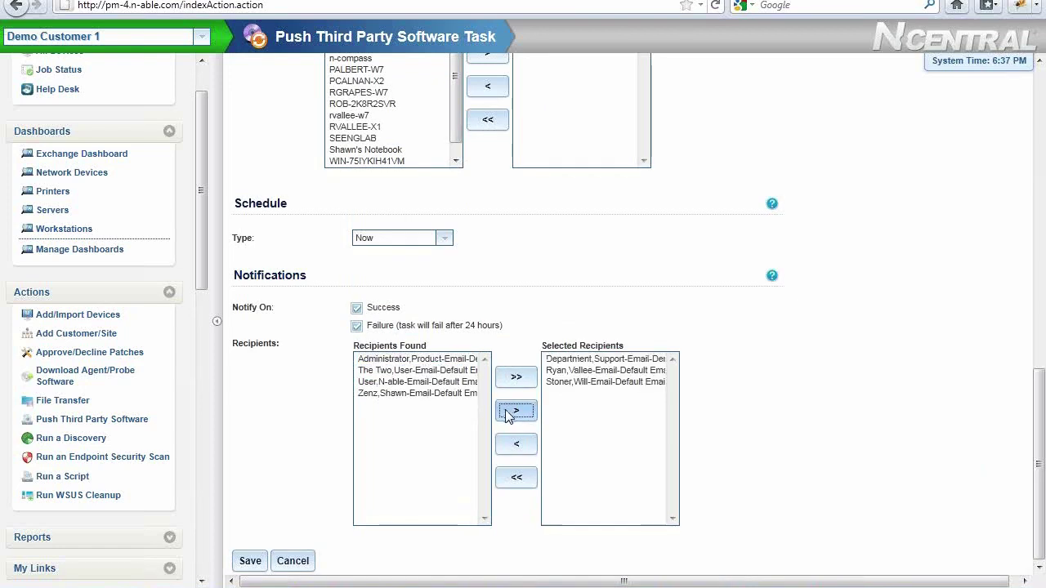
pyautogui.click(297, 561)
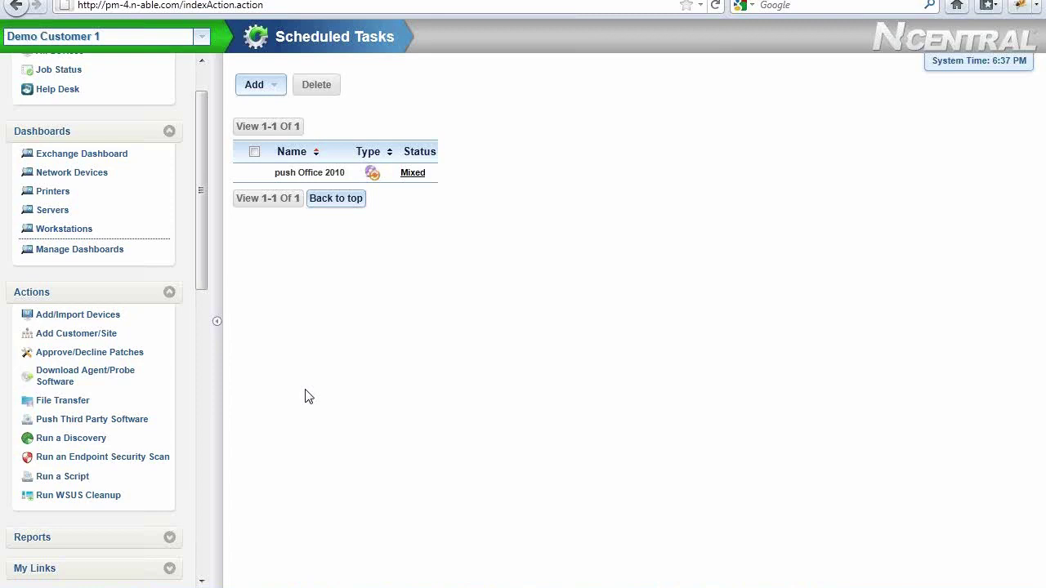
# Review the Servers - Proactive Maintenance scheduled task profile, then open the Rules list
pyautogui.click(202, 406)
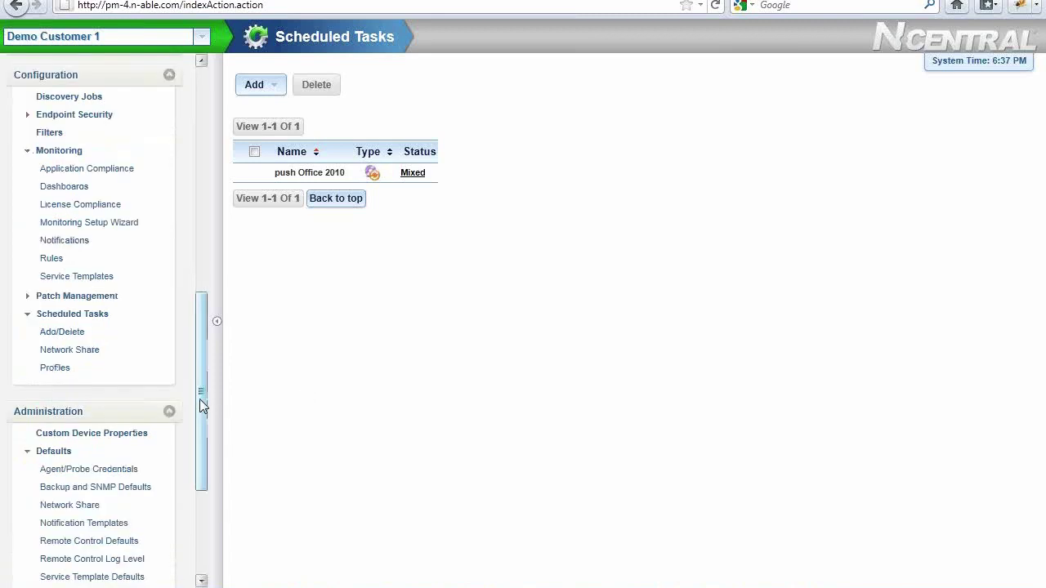
pyautogui.click(61, 372)
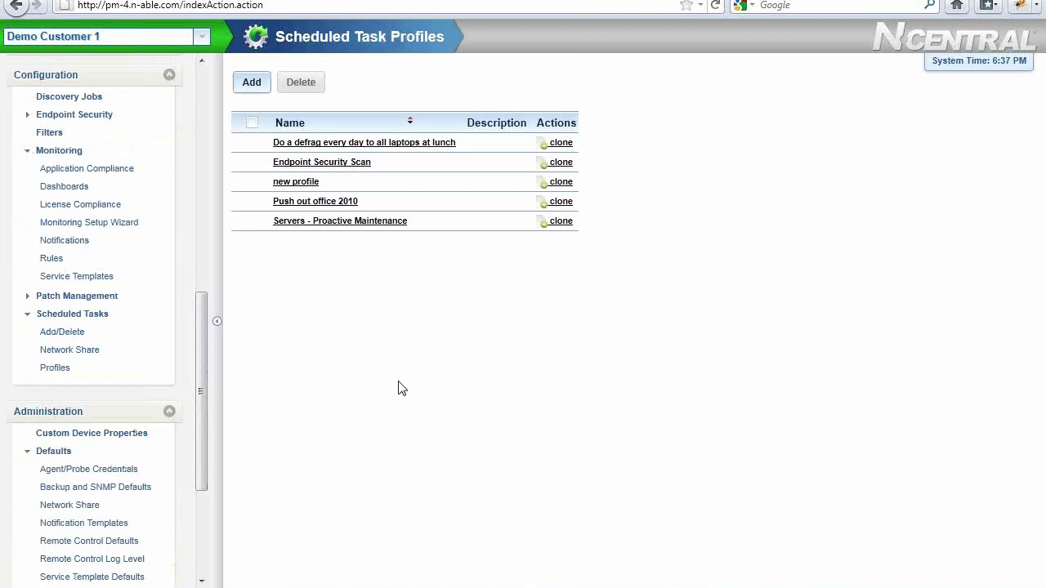
pyautogui.click(378, 224)
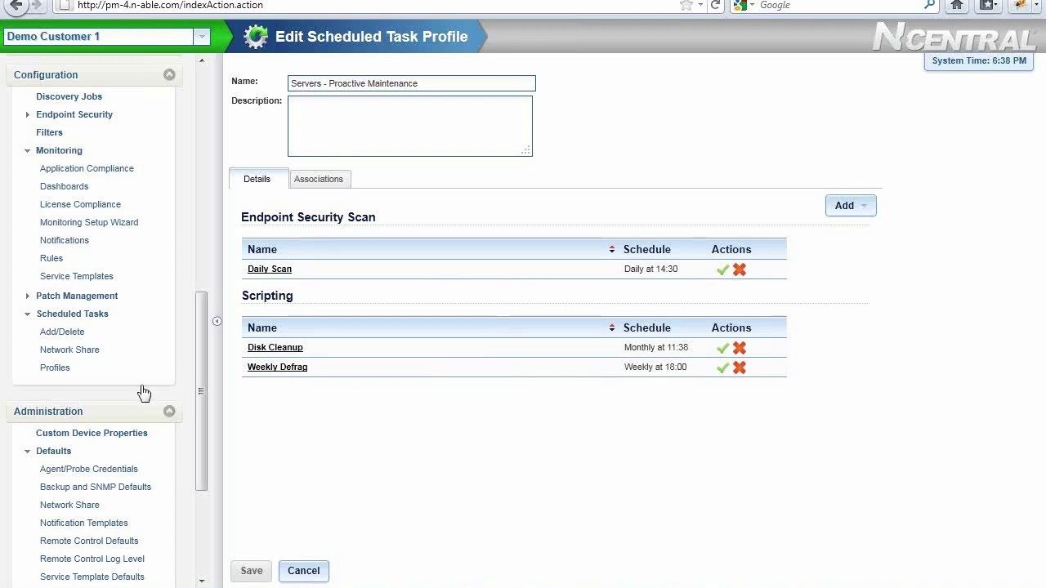
pyautogui.click(54, 259)
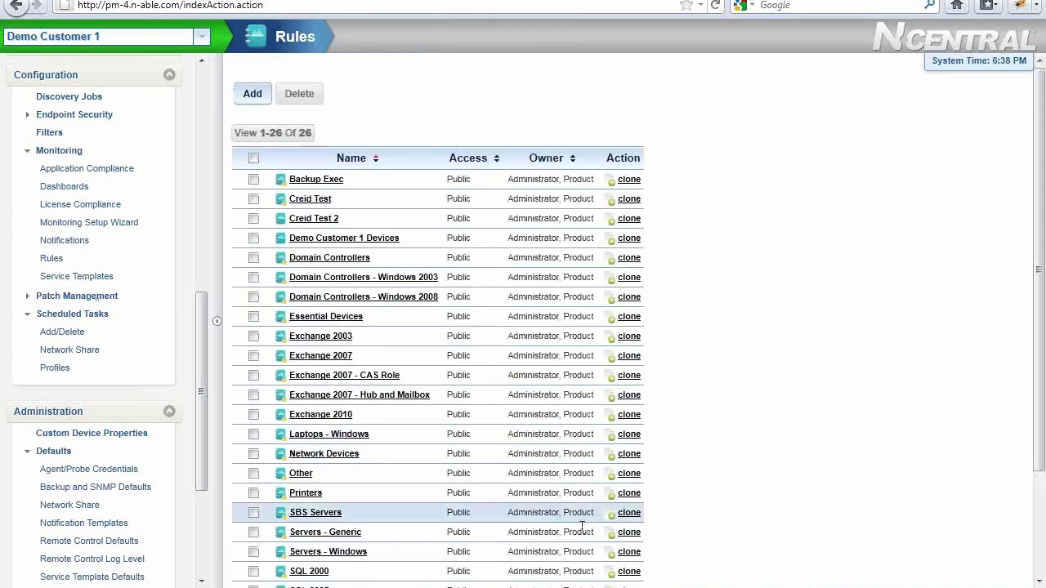
pyautogui.click(351, 553)
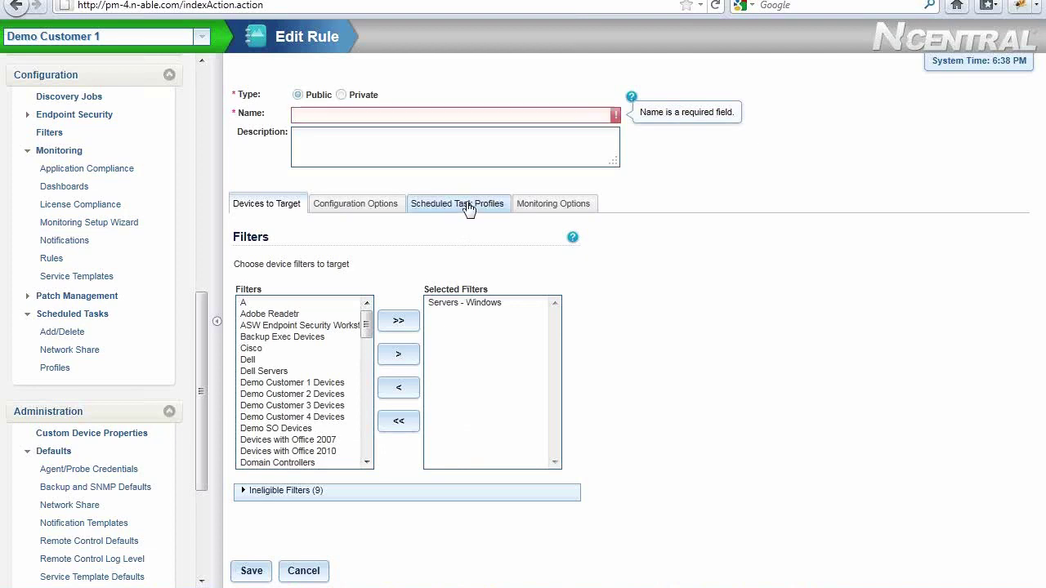
pyautogui.click(469, 209)
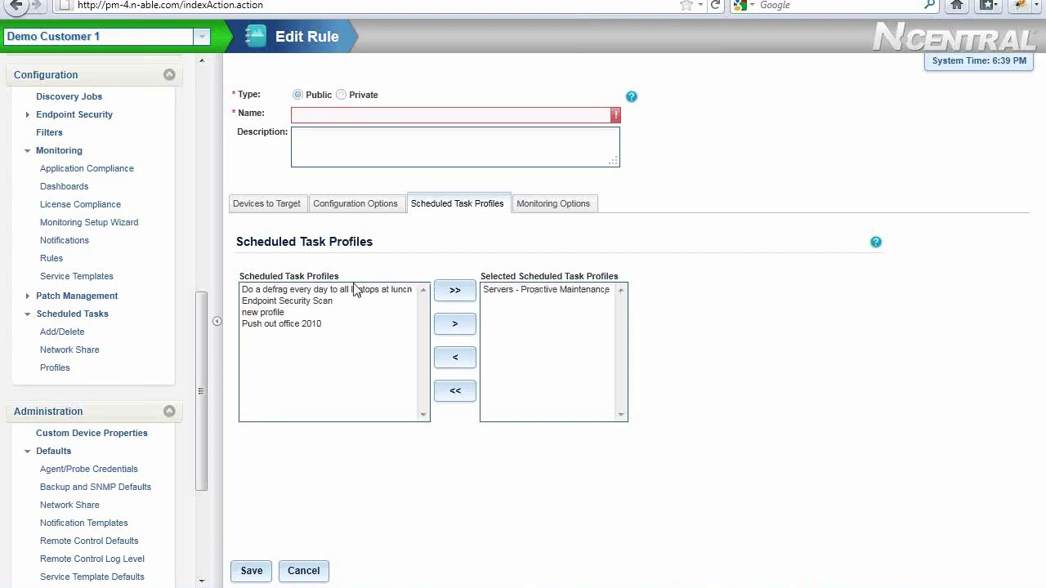
pyautogui.click(315, 573)
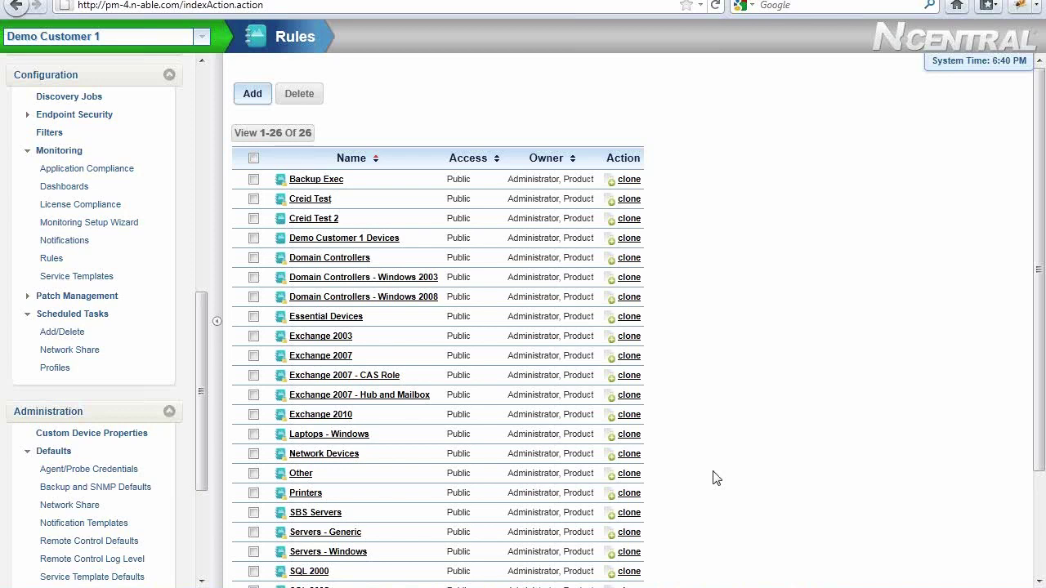
pyautogui.click(130, 416)
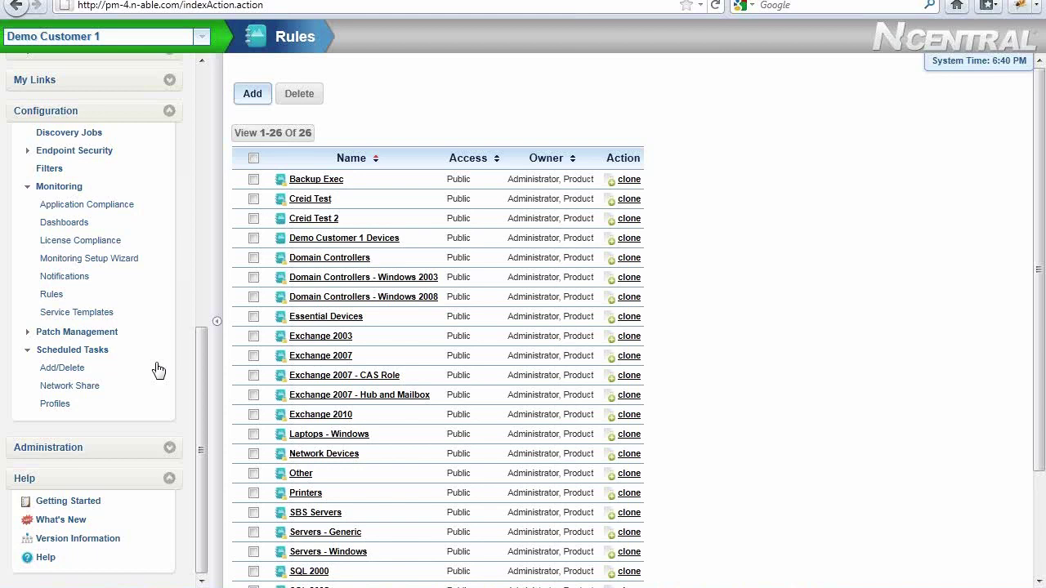
# Collapse the Help and Configuration sidebar sections and switch the customer scope to Demo SO
pyautogui.click(117, 480)
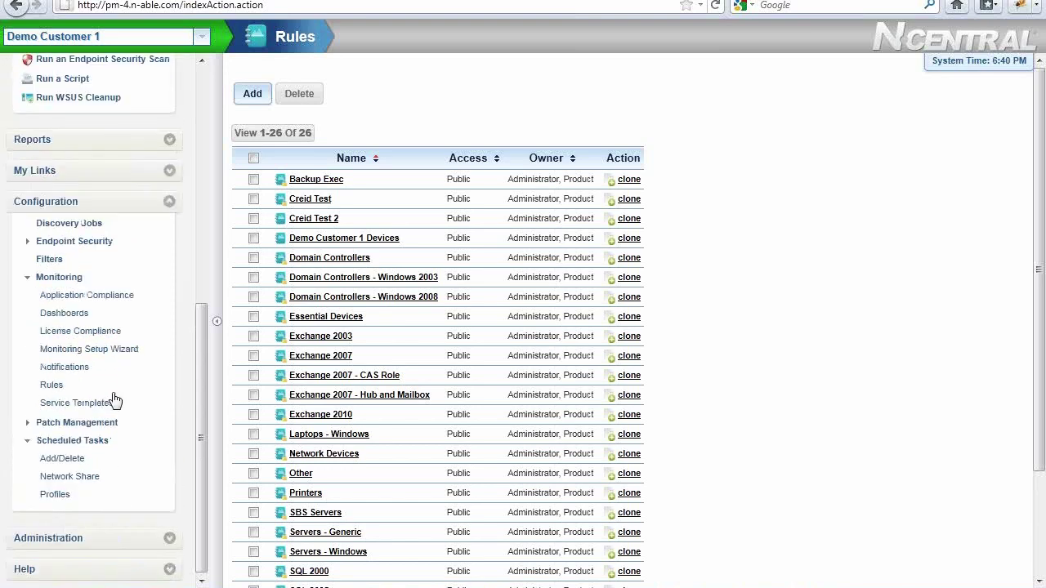
pyautogui.click(131, 202)
pyautogui.click(200, 154)
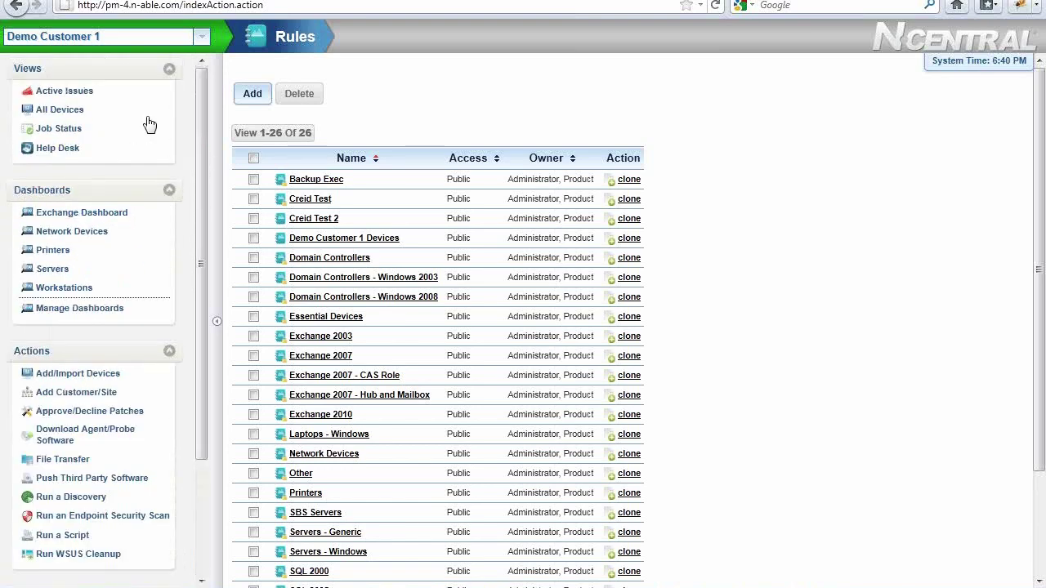
pyautogui.click(202, 37)
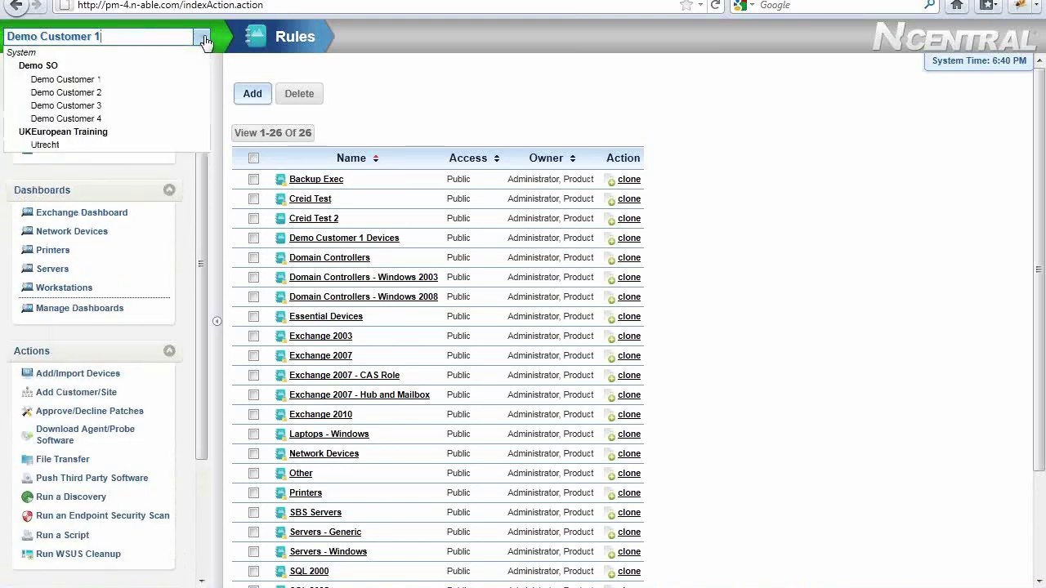
pyautogui.click(155, 79)
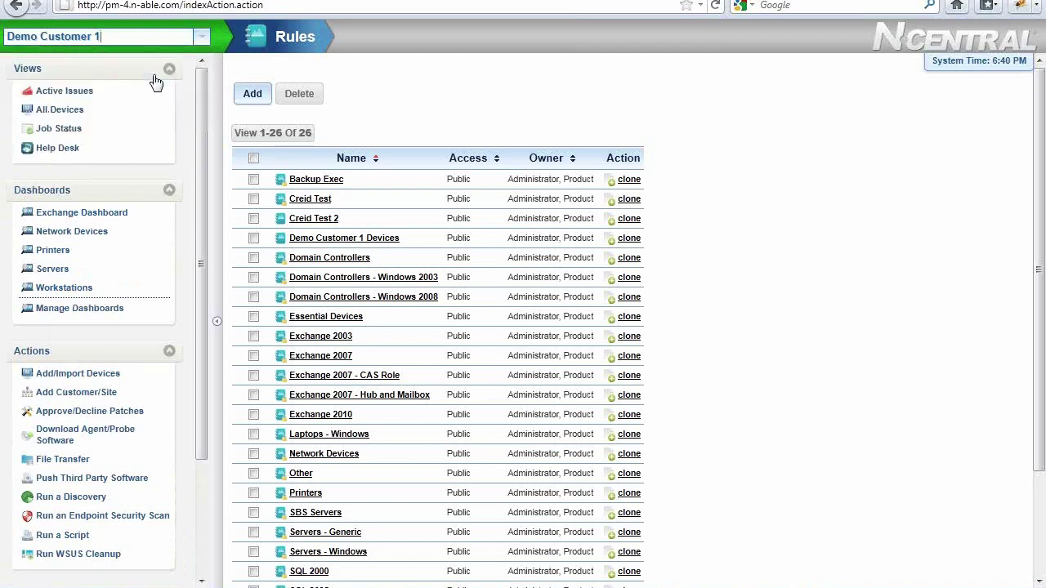
pyautogui.click(196, 45)
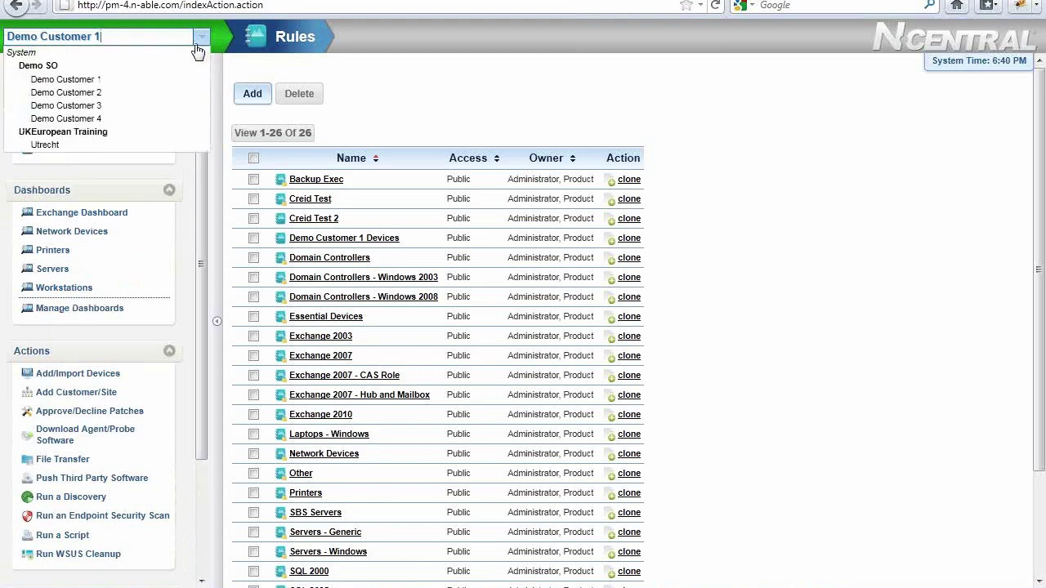
pyautogui.click(149, 67)
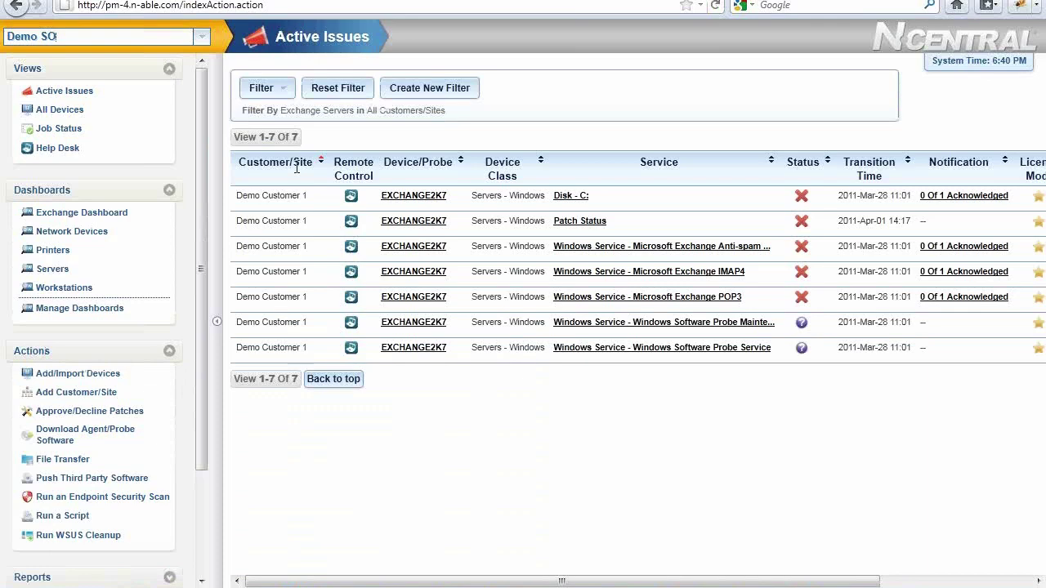
# Clear the Office 2010 filter on All Devices, hide the navigation panel, and open the 2K8R2 server
pyautogui.click(66, 117)
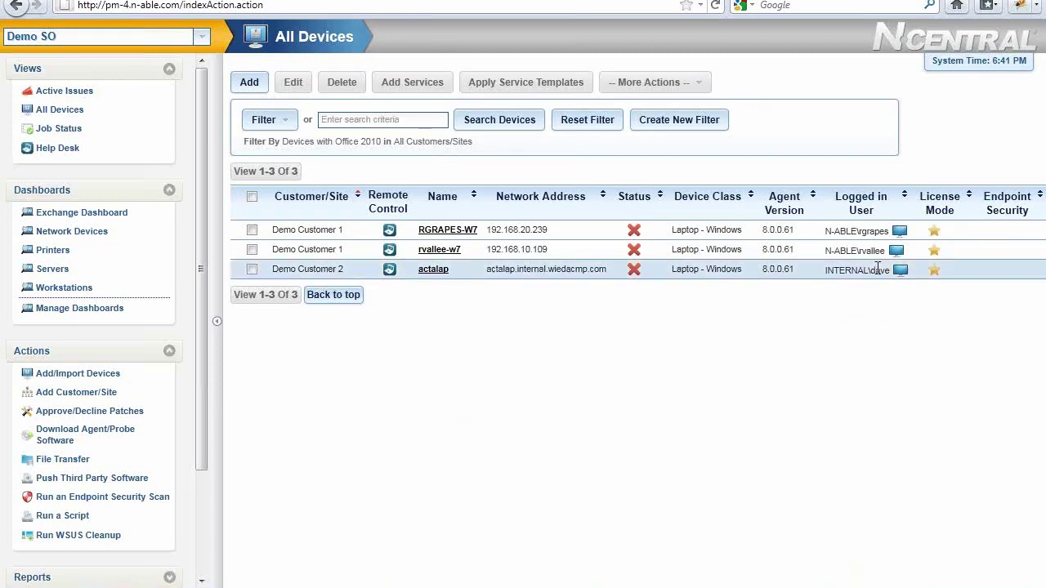
pyautogui.click(597, 126)
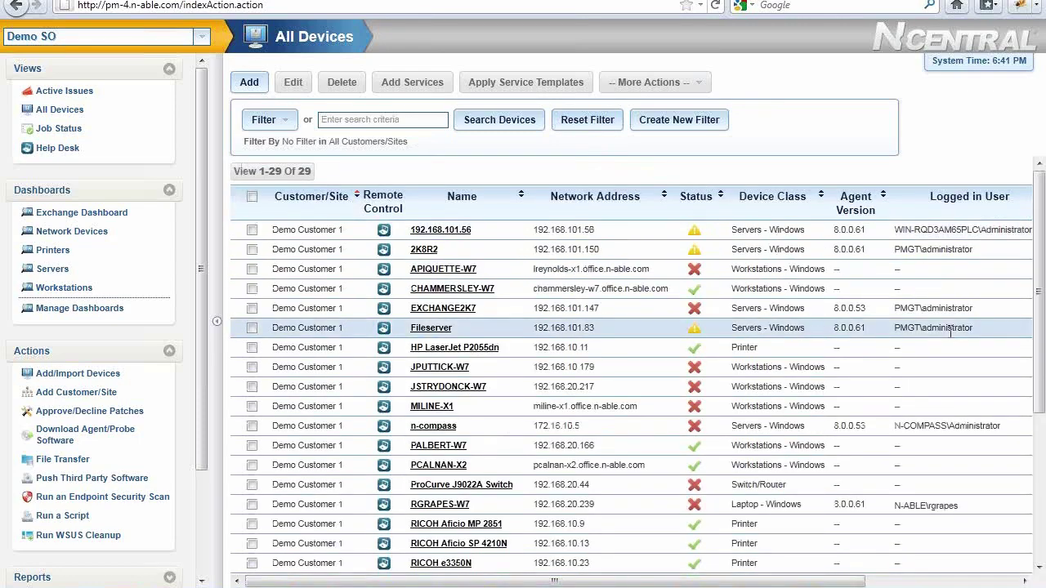
pyautogui.click(219, 324)
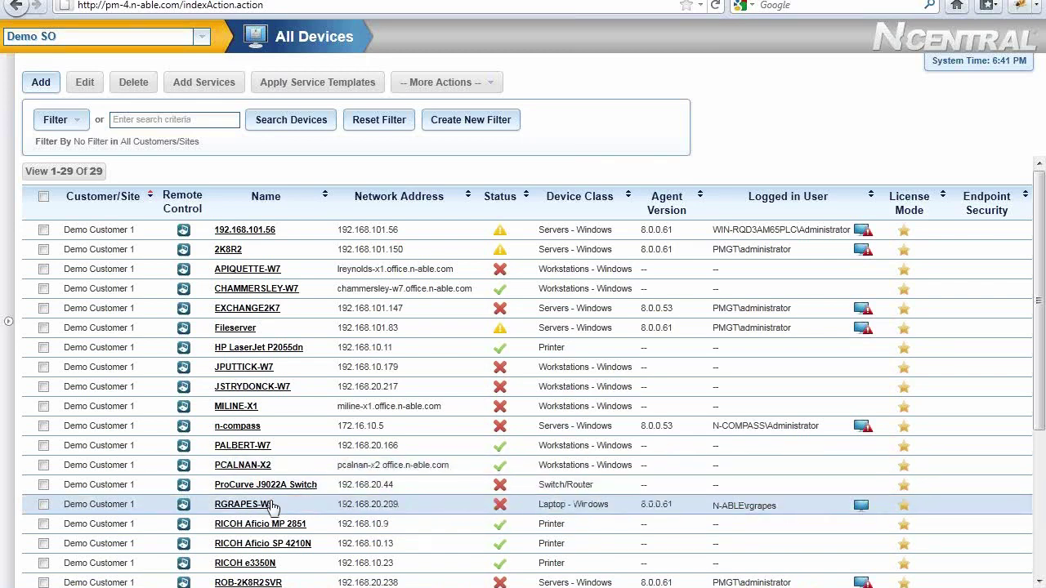
pyautogui.click(228, 250)
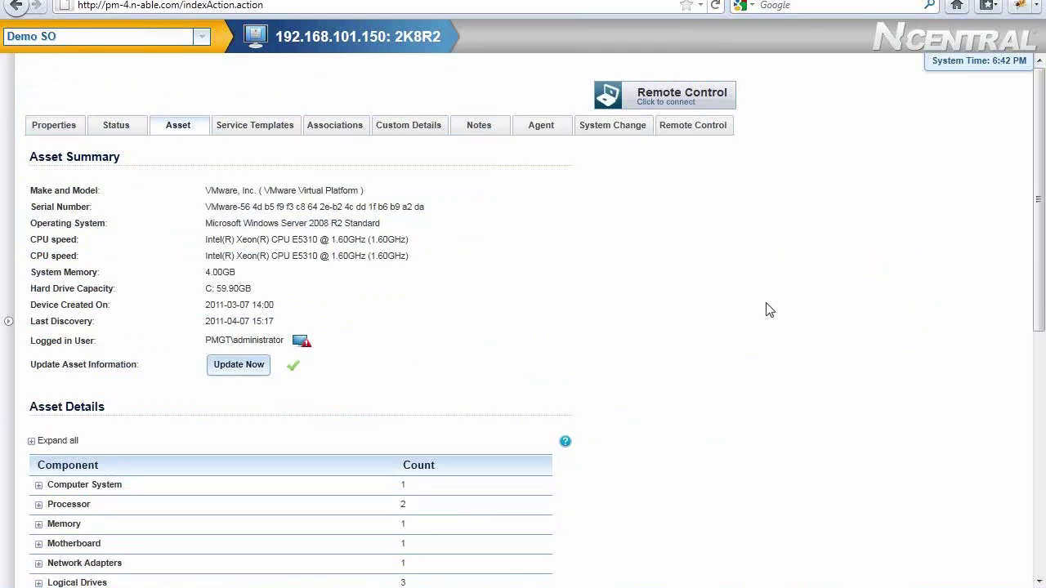
# Expand the Memory, Motherboard, Network Adapters and Printers sections of the 2K8R2 asset details
pyautogui.moveTo(1039, 282); pyautogui.dragTo(1040, 430)
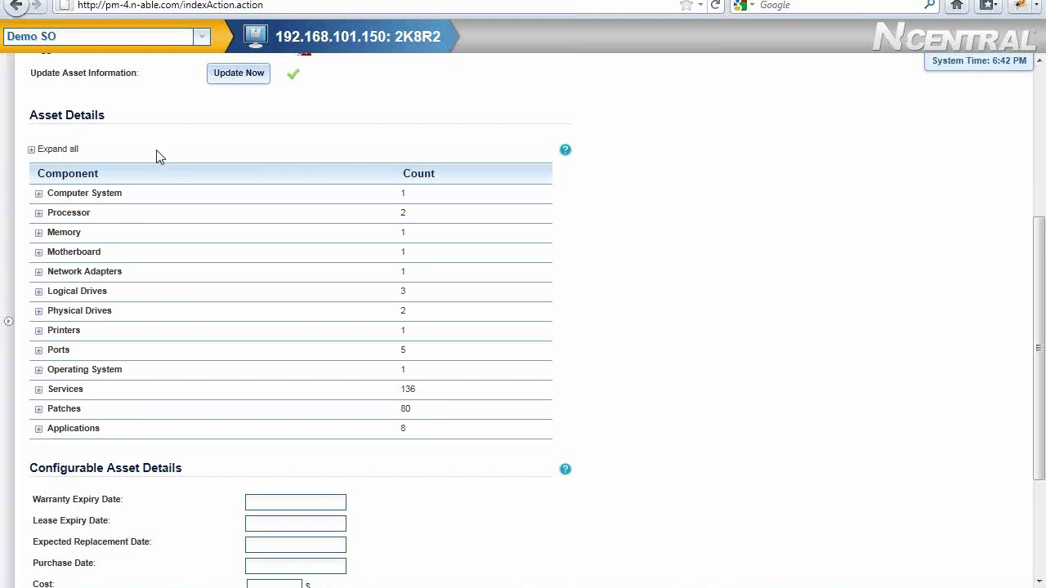
pyautogui.click(38, 234)
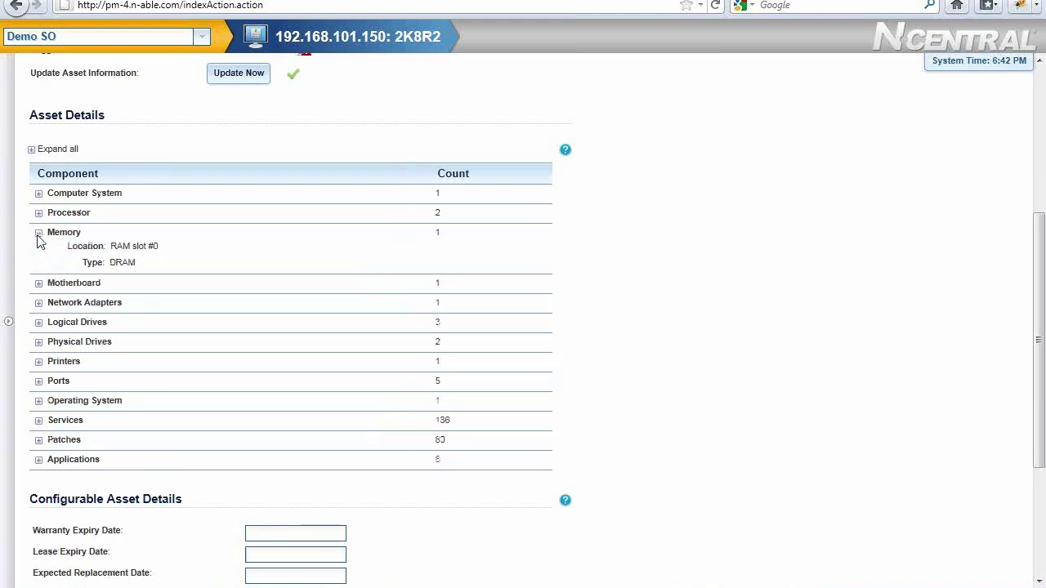
pyautogui.click(39, 283)
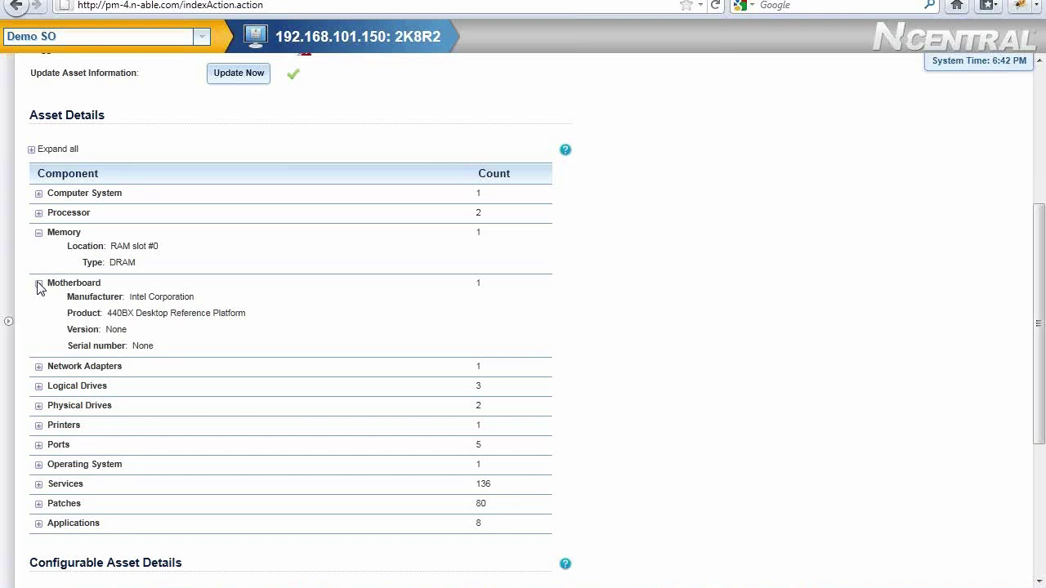
pyautogui.click(38, 367)
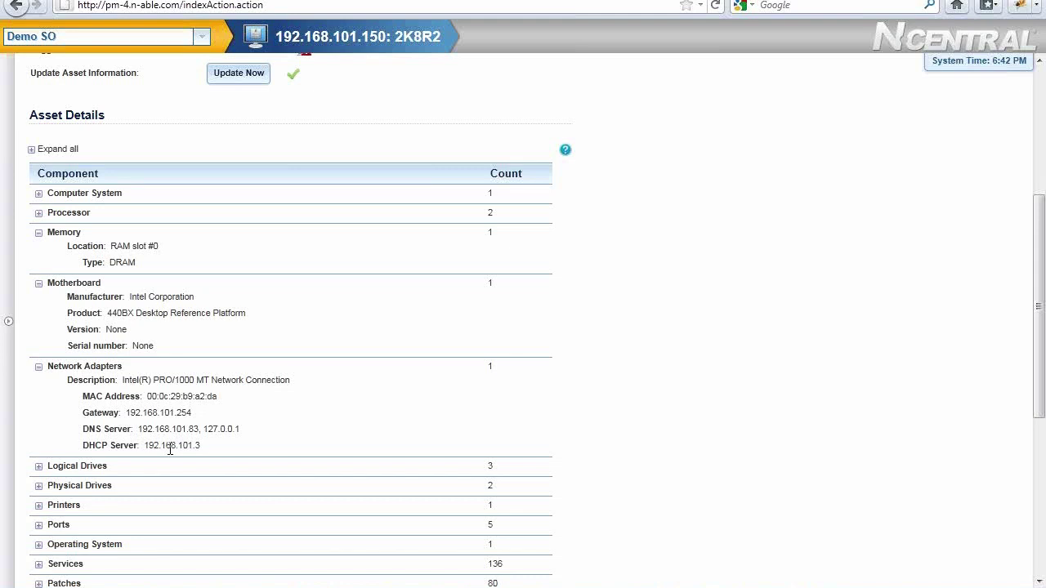
pyautogui.click(39, 506)
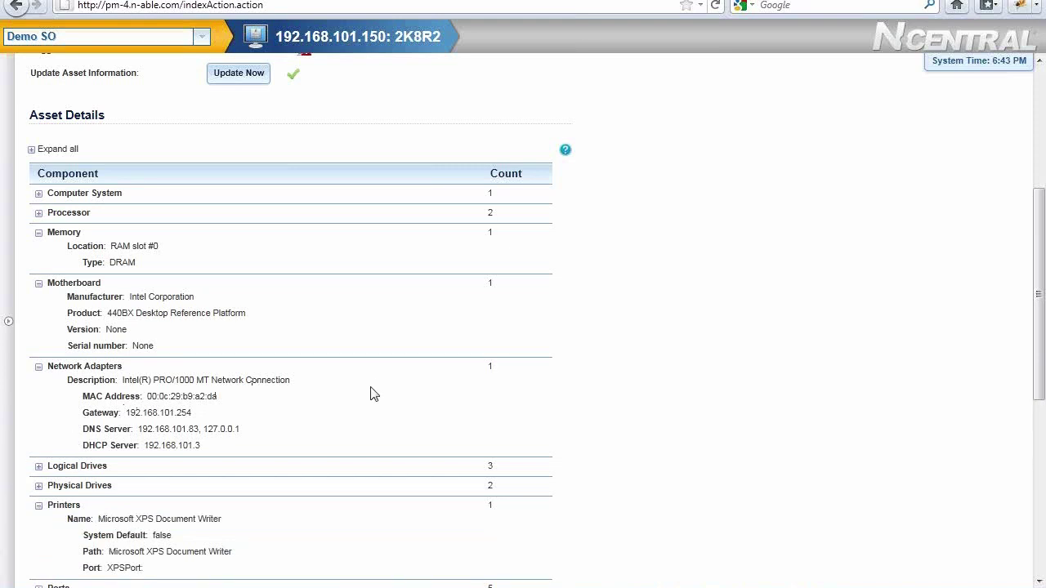
# Collapse those asset sections, restore the navigation panel, and go back to All Devices
pyautogui.click(39, 367)
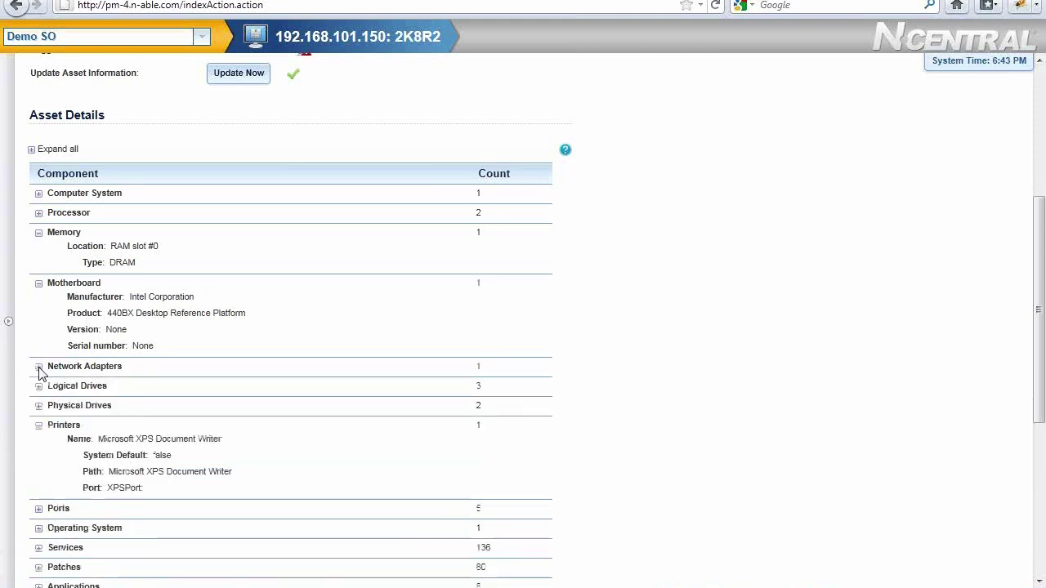
pyautogui.click(38, 426)
pyautogui.click(39, 283)
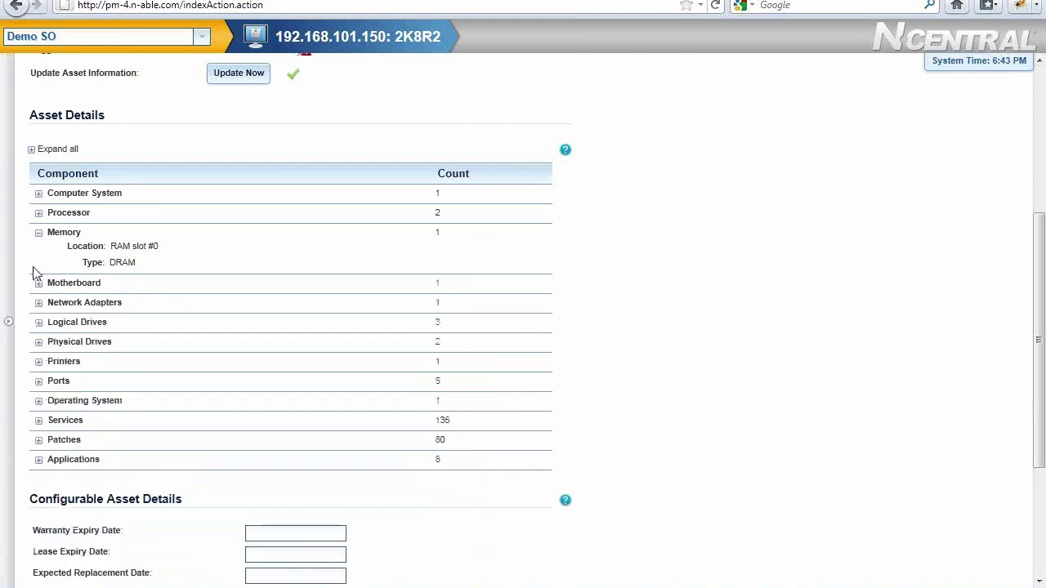
pyautogui.click(38, 233)
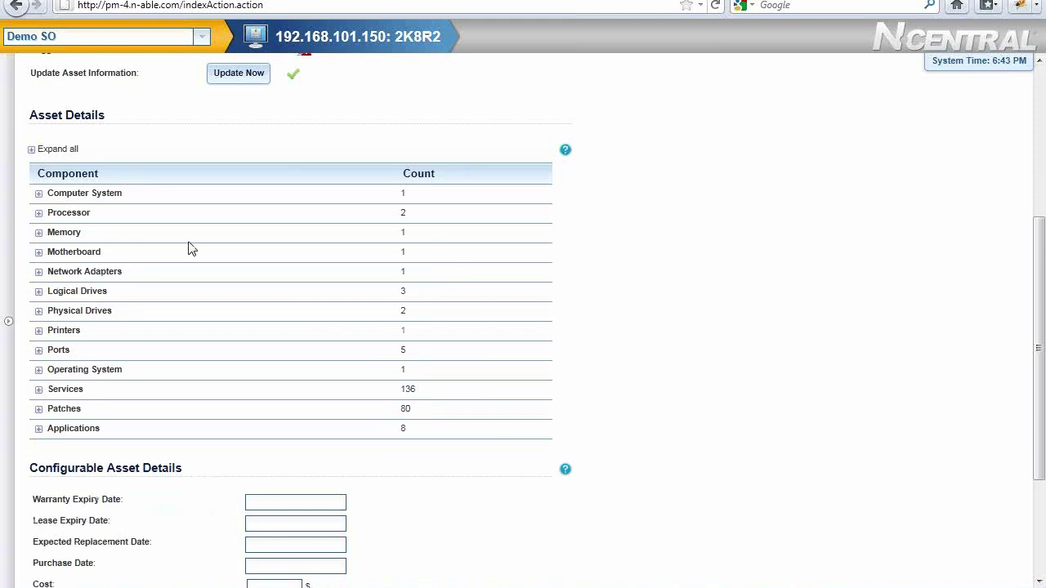
pyautogui.click(7, 325)
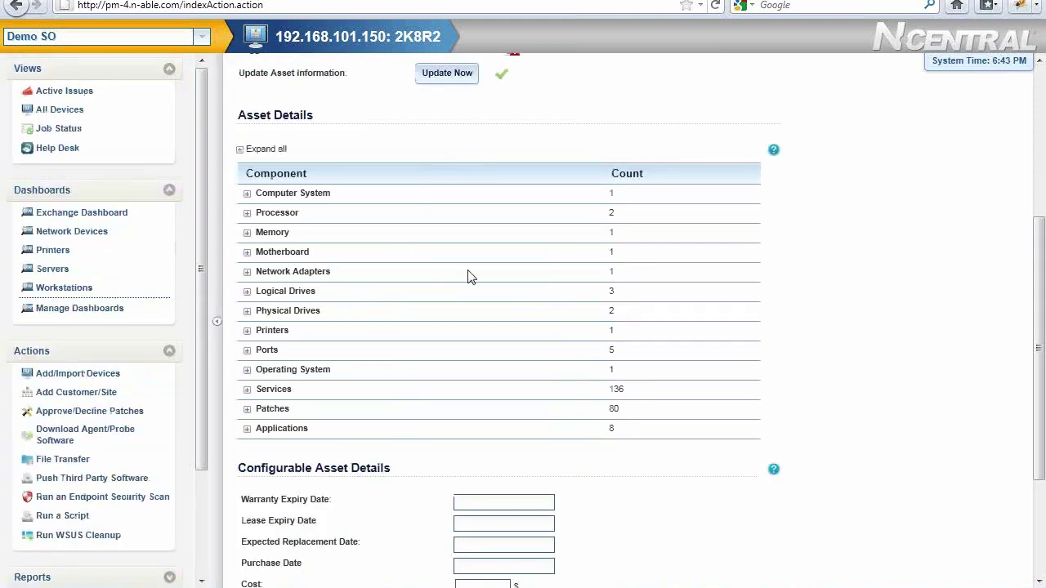
pyautogui.click(66, 110)
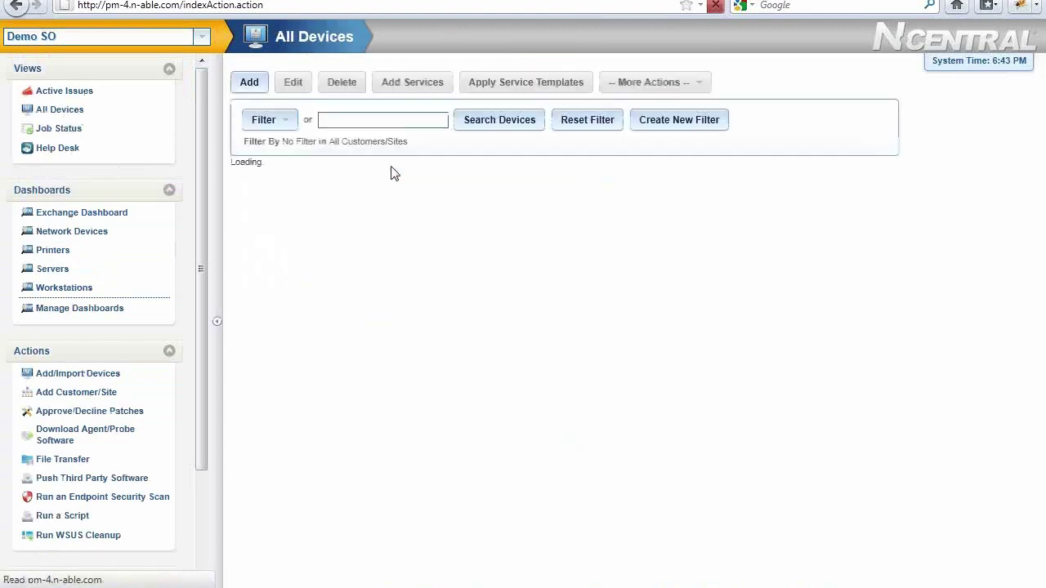
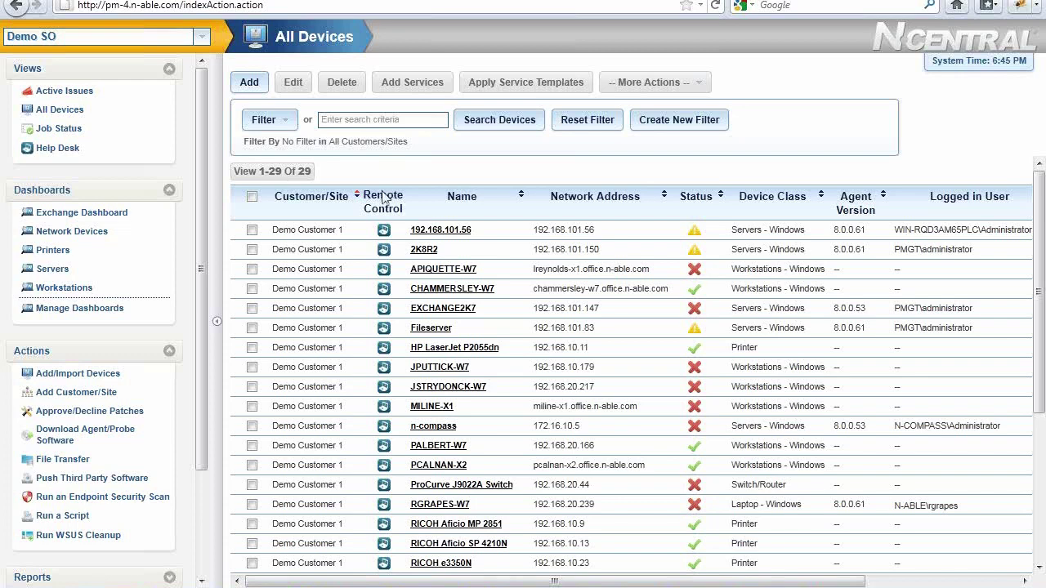
# Launch Remote Support Manager for the device from All Devices and start entering the login username
pyautogui.click(638, 328)
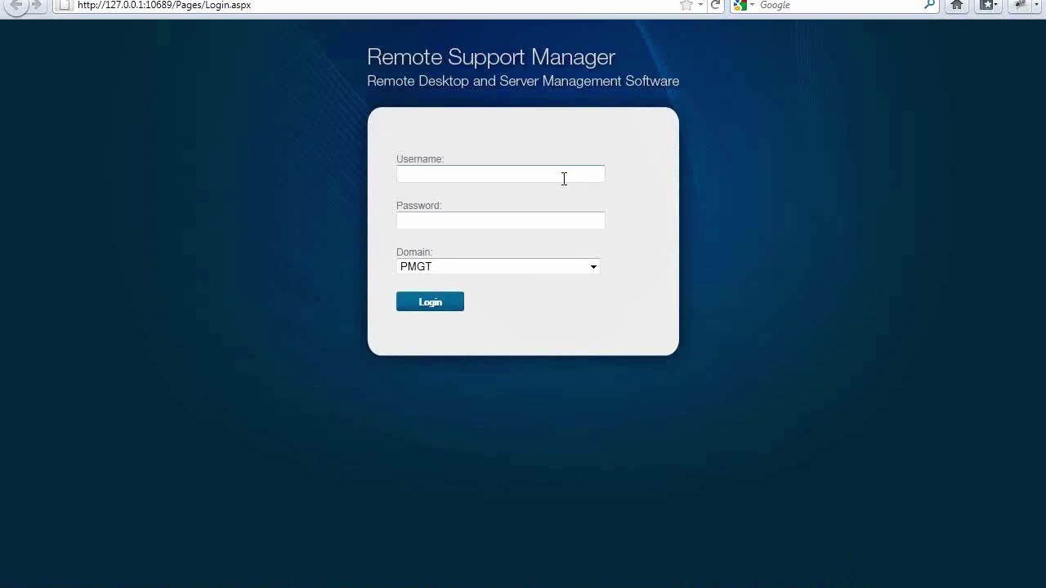
pyautogui.click(564, 178)
# Sign in as administrator with the account password and let the browser remember it
pyautogui.write('administrator')
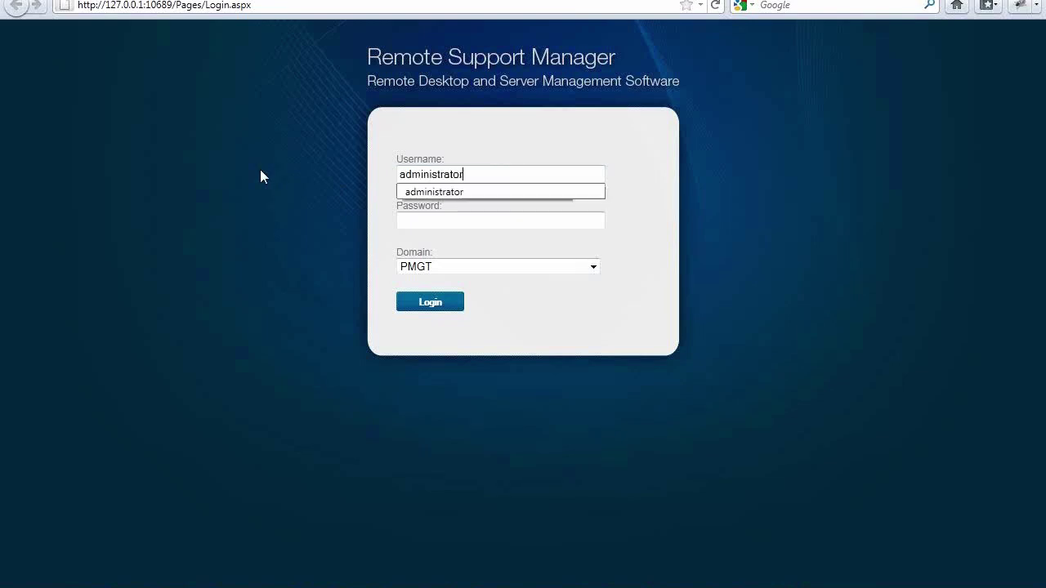
pyautogui.press('Tab')
pyautogui.write('******')
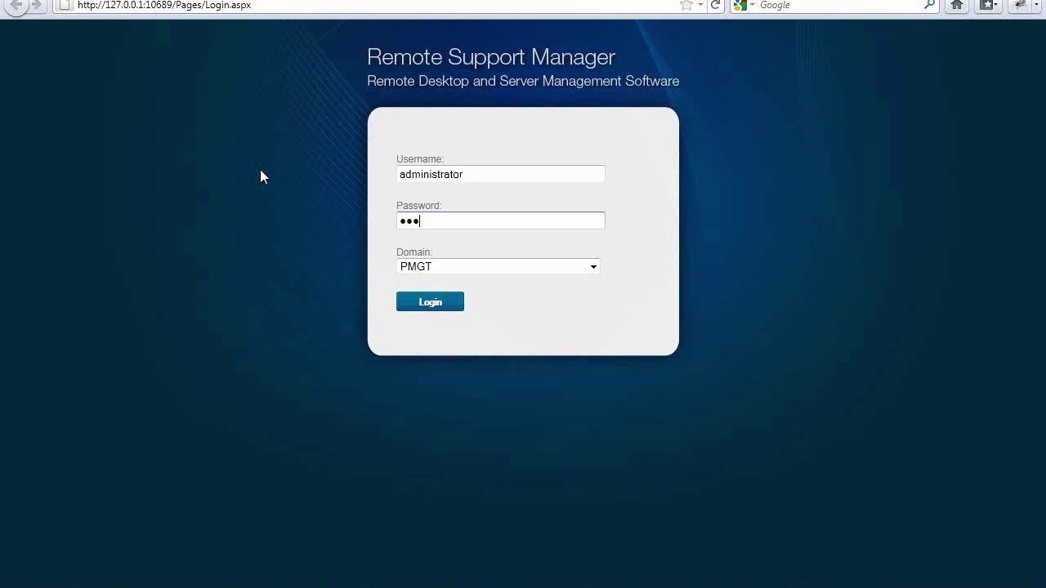
pyautogui.write('*****')
pyautogui.press('Return')
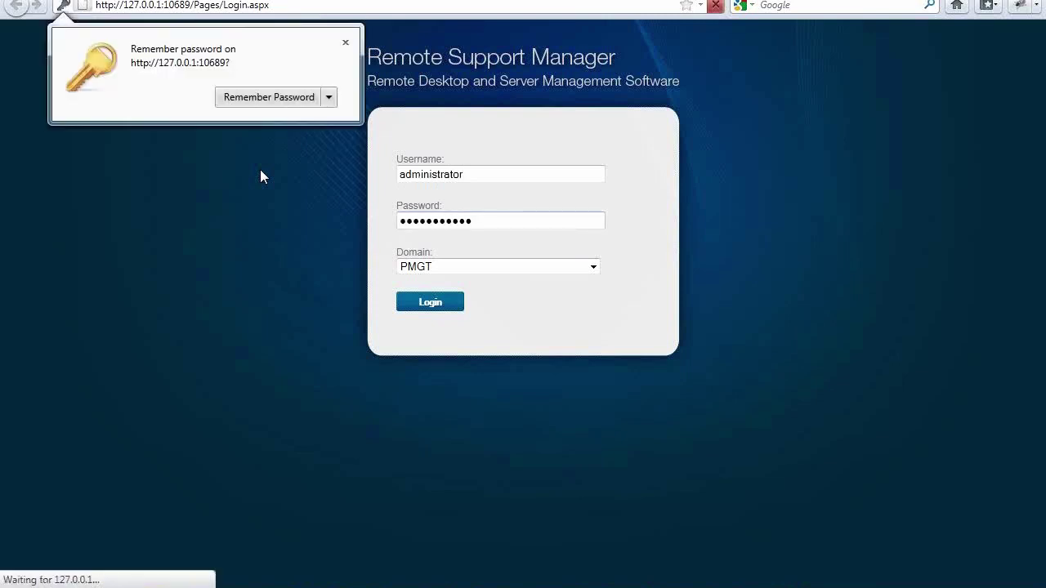
pyautogui.click(263, 100)
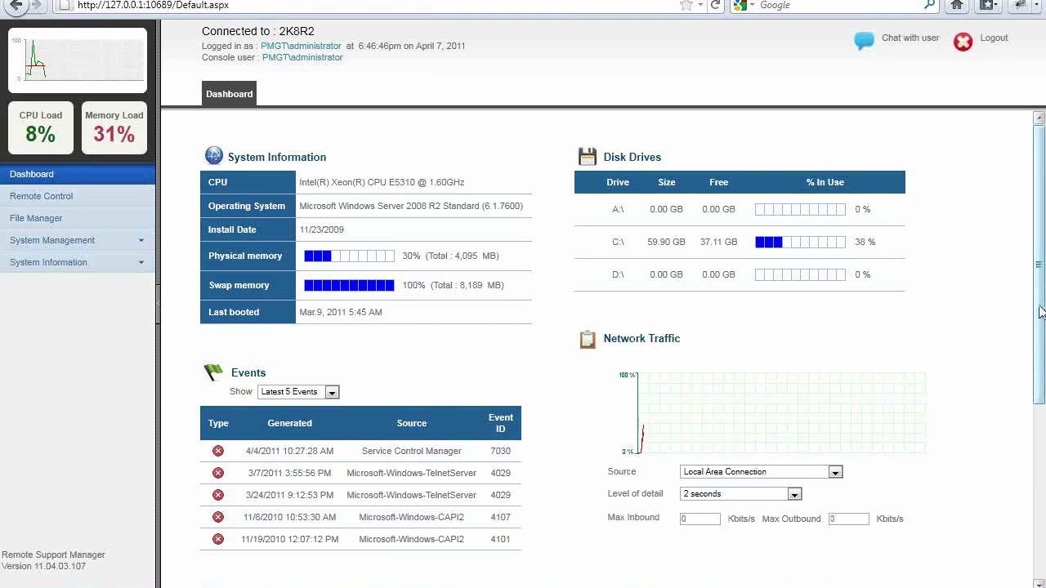
# Review the 2K8R2 dashboard's Events and Processes, then bring up File Manager
pyautogui.moveTo(1040, 311); pyautogui.dragTo(1040, 483)
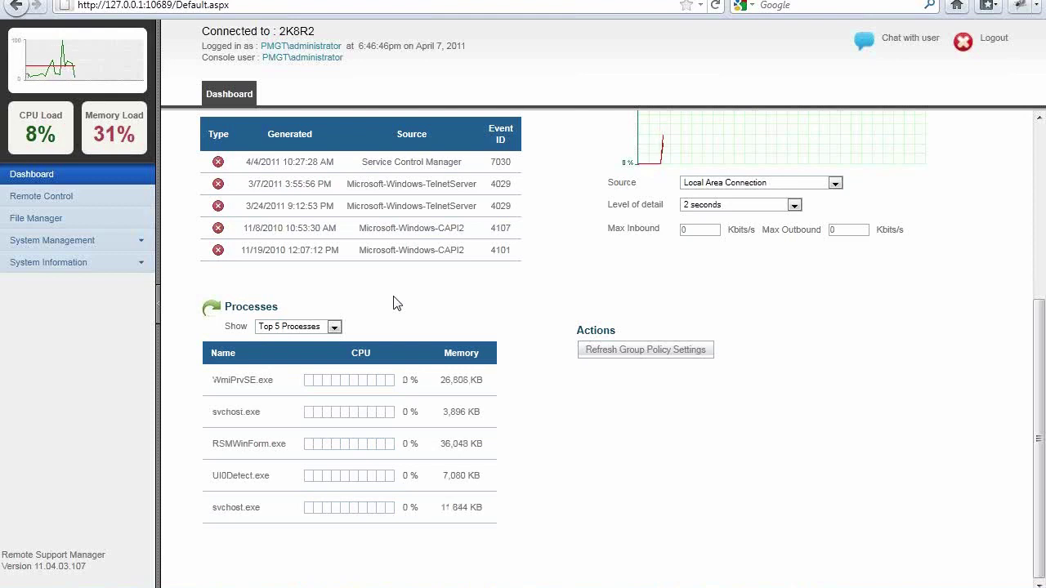
pyautogui.click(110, 221)
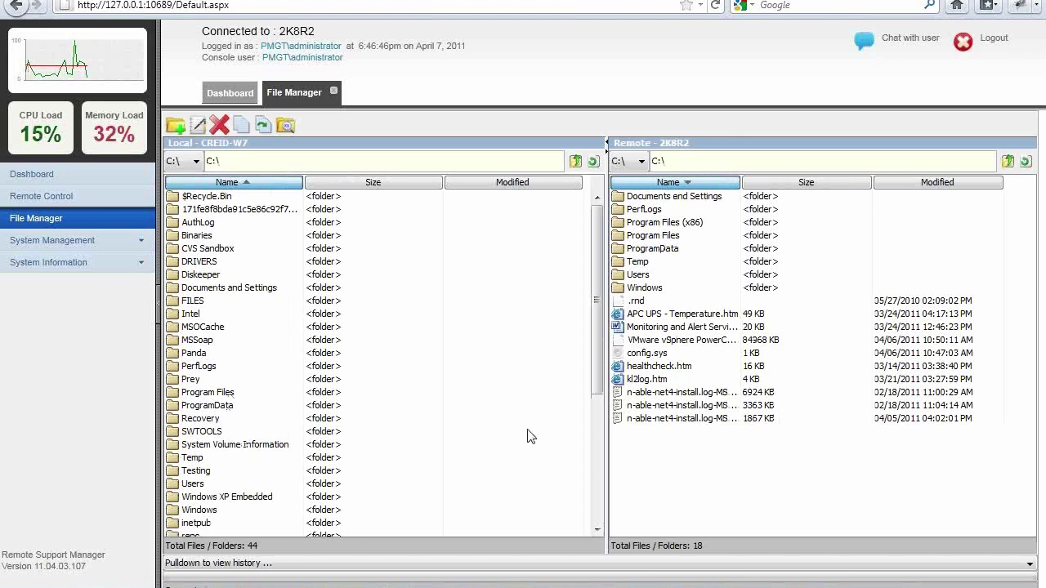
# Copy n-able-net4-install.log-MSI_netfx_Extended_x64.msi.txt from 2K8R2 to local C:\, then show System Management > Reboot
pyautogui.moveTo(658, 406); pyautogui.dragTo(455, 437)
pyautogui.click(487, 304)
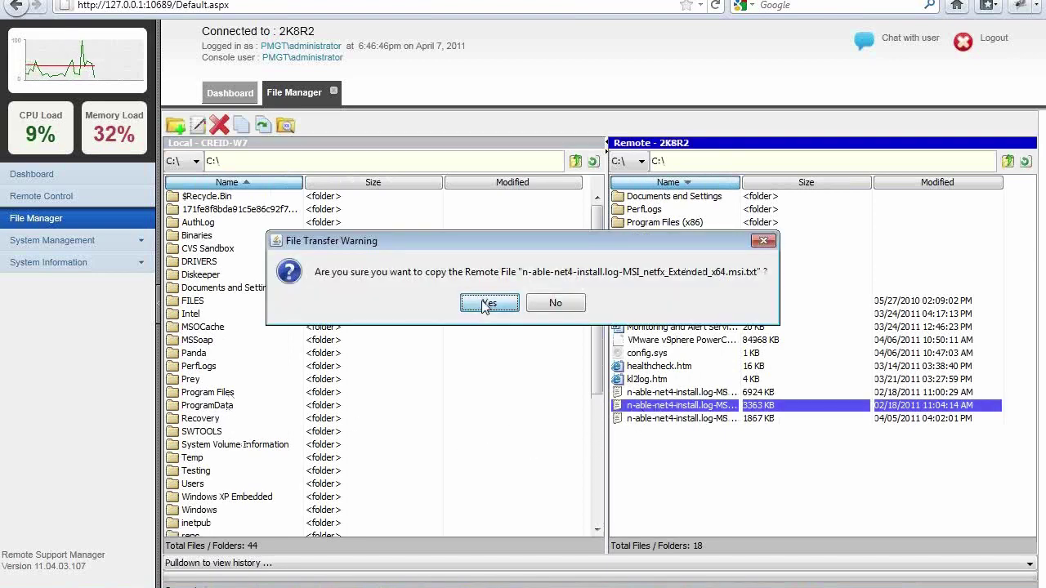
pyautogui.click(79, 242)
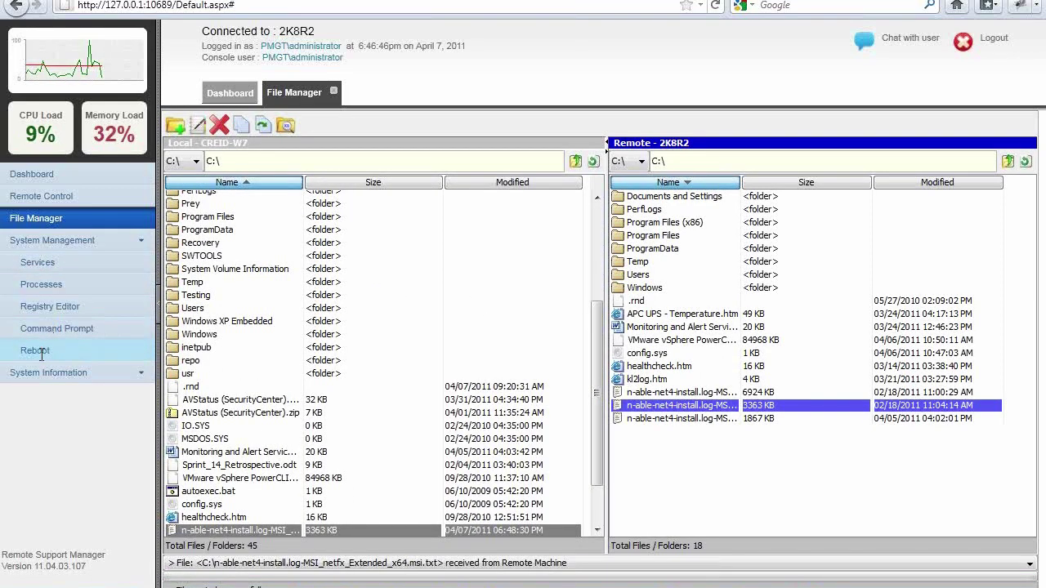
pyautogui.click(41, 350)
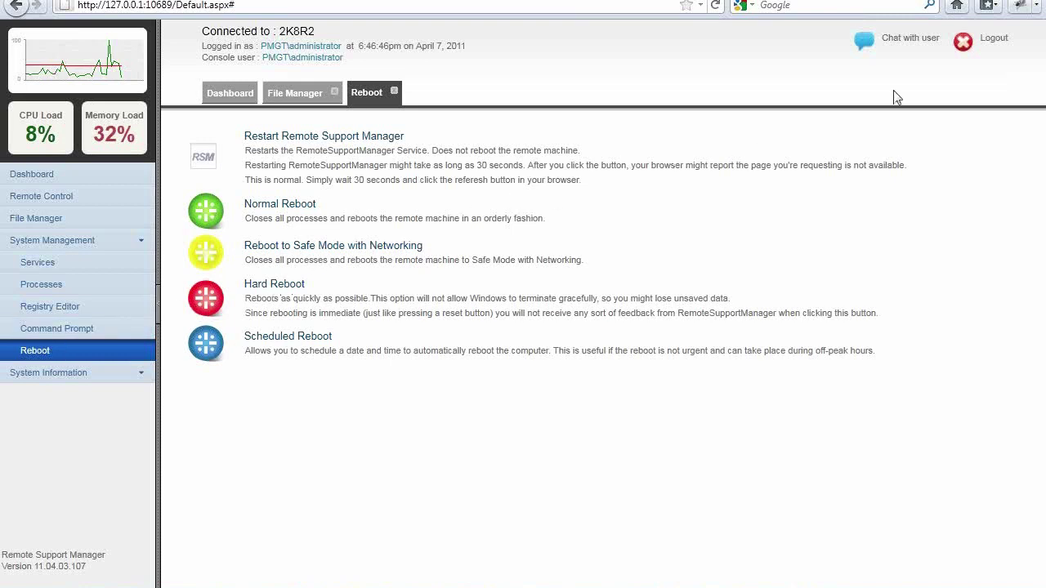
# Open and close a chat with the remote user, then list 2K8R2's services
pyautogui.click(934, 41)
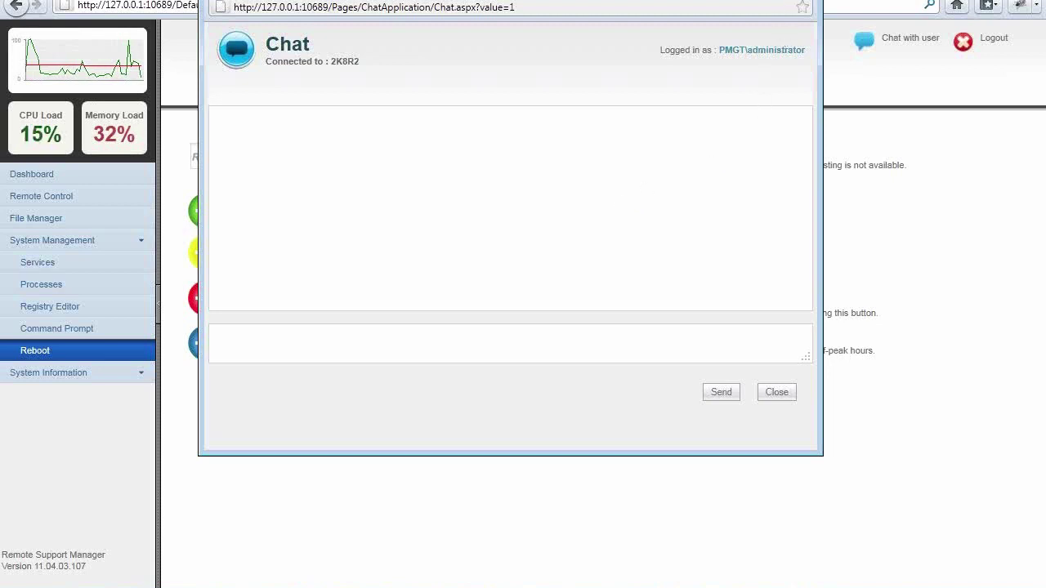
pyautogui.click(801, 0)
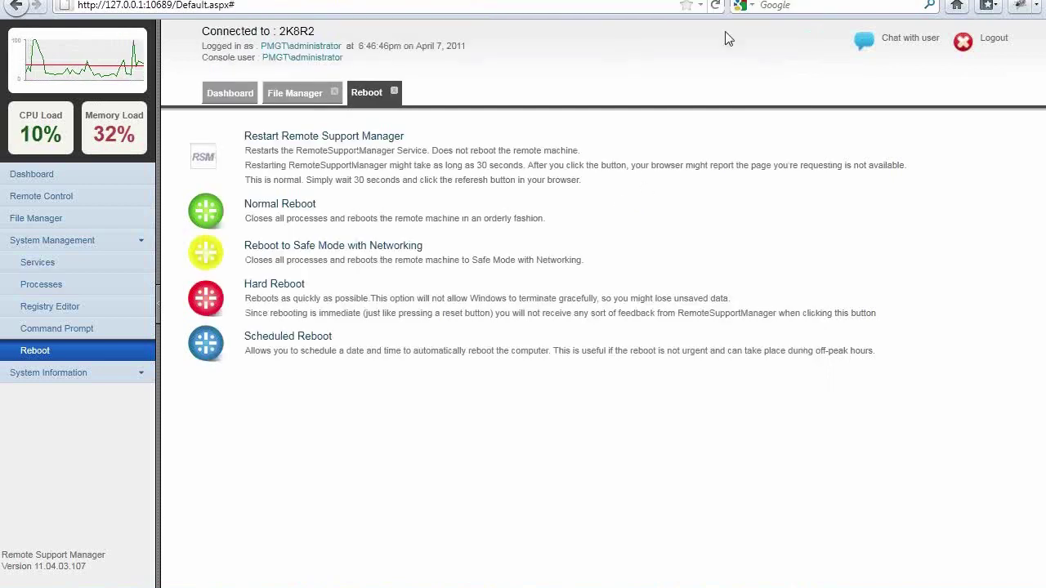
pyautogui.click(87, 268)
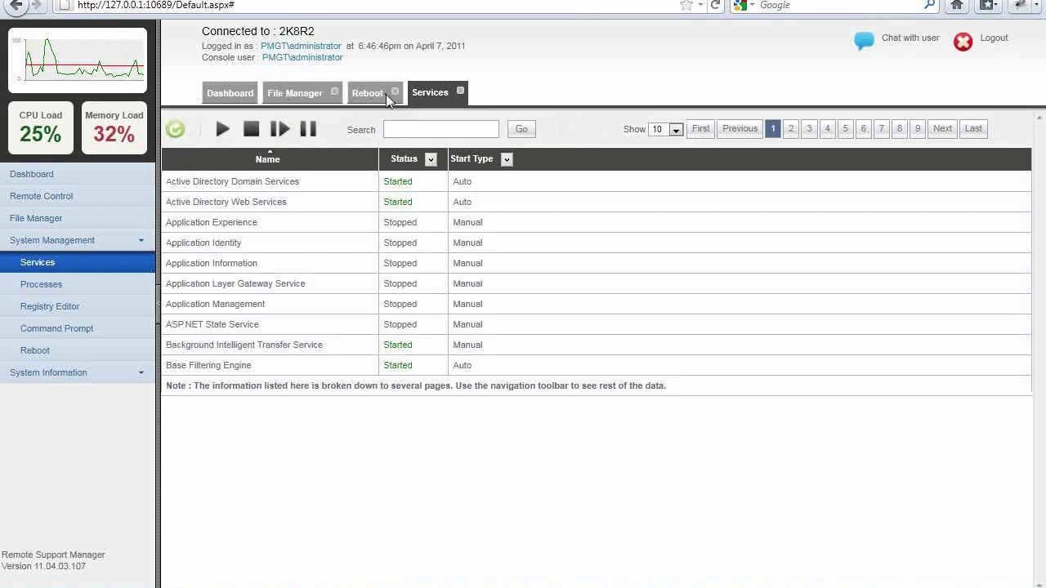
# Switch between File Manager and Services, then start a Command Prompt Telnet session on 2K8R2
pyautogui.click(311, 91)
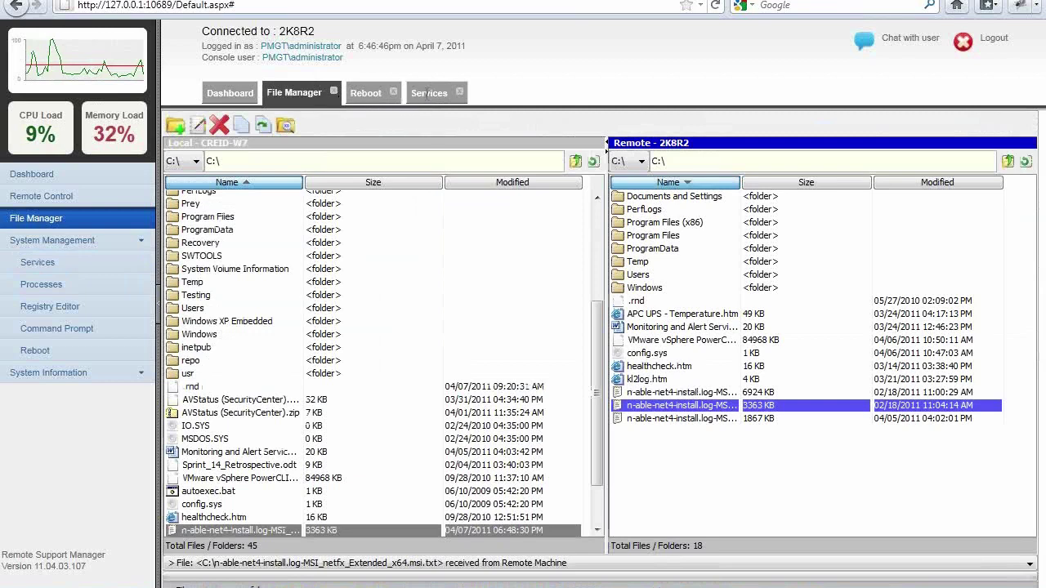
pyautogui.click(426, 94)
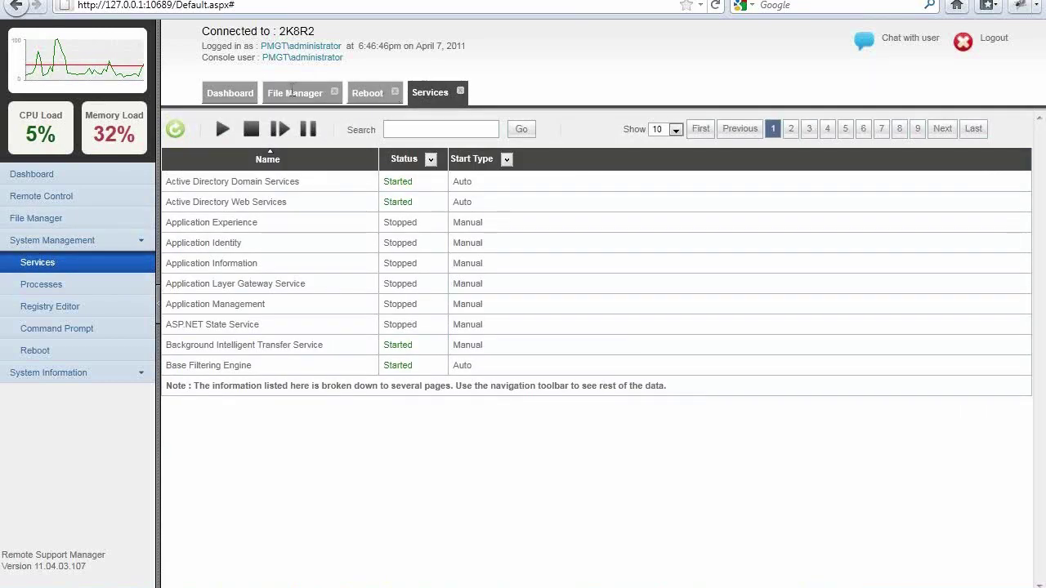
pyautogui.click(291, 90)
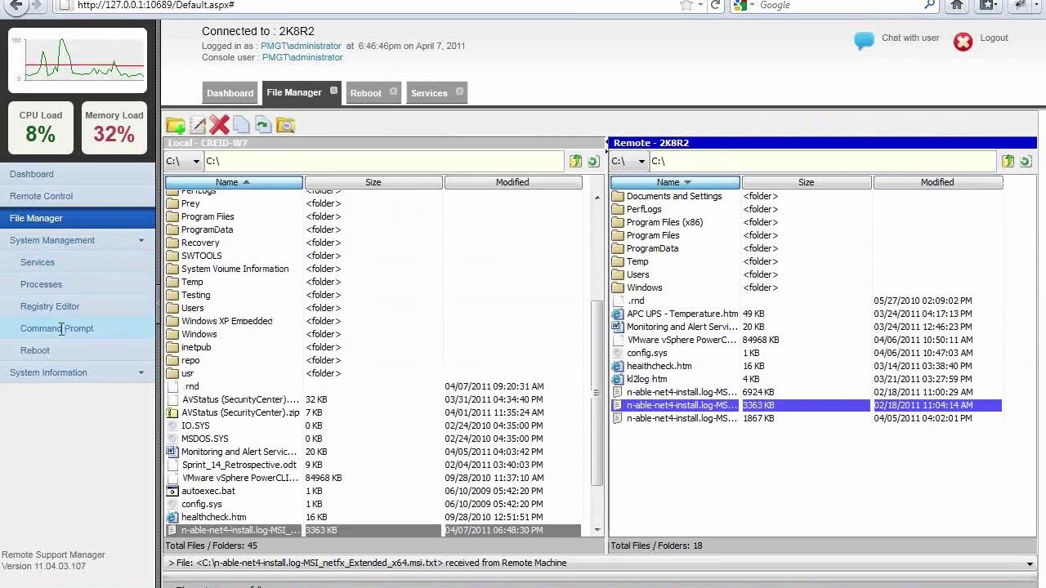
pyautogui.click(57, 330)
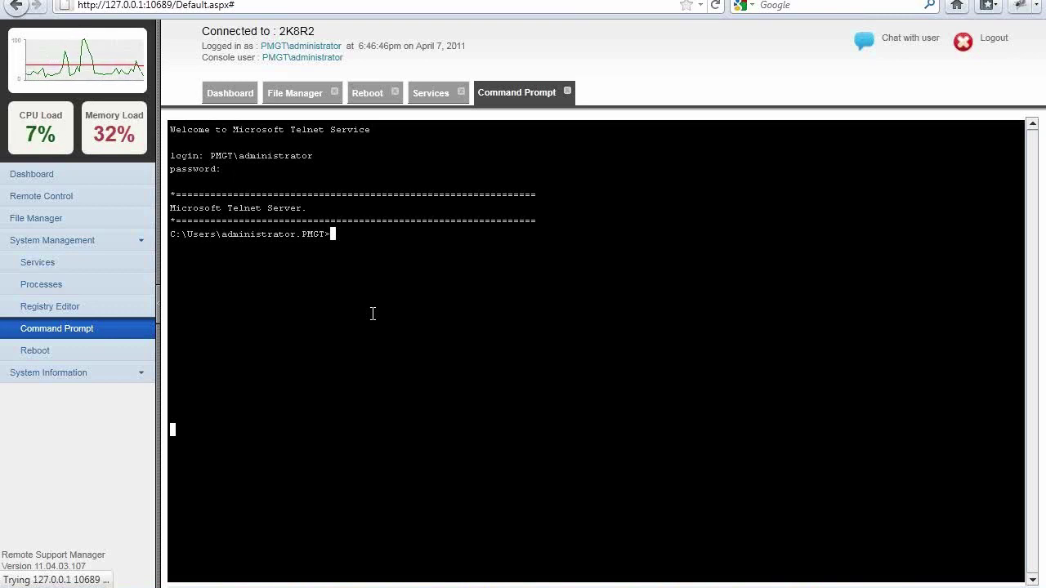
pyautogui.click(296, 91)
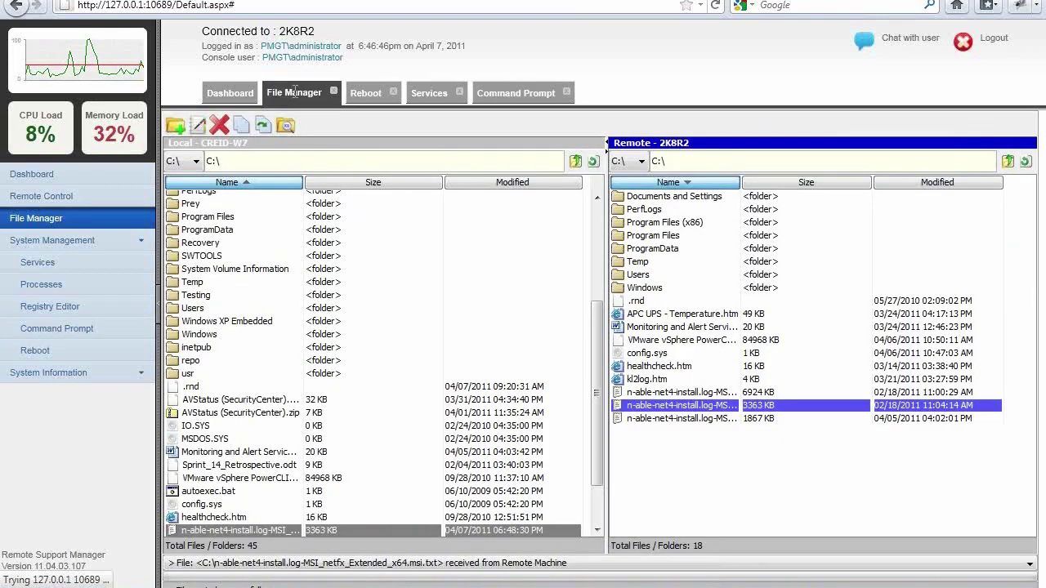
pyautogui.click(493, 94)
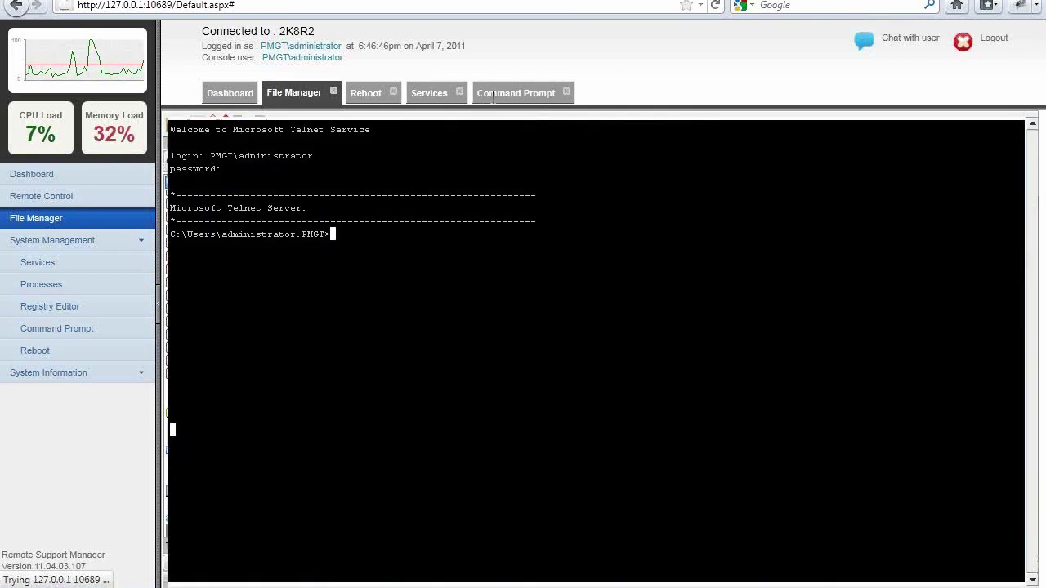